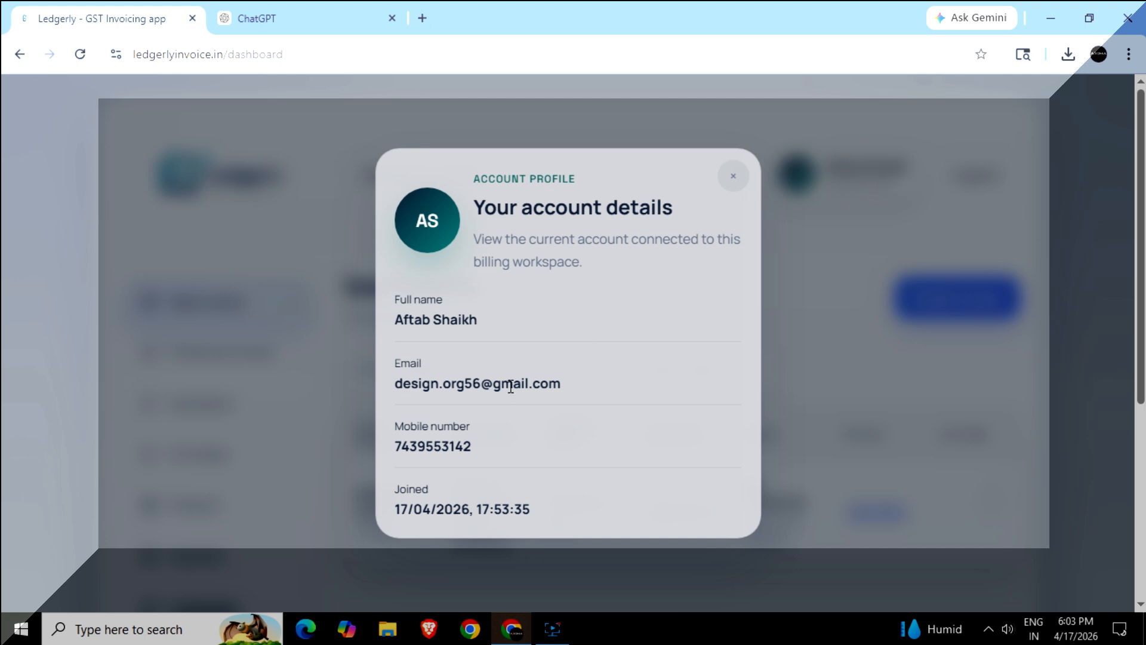
- Close the account details panel, return to the Ledgerly landing page and open the sign-up form
{"action": "left_click", "coordinate": [733, 175]}
{"action": "scroll", "coordinate": [949, 346], "scroll_direction": "up", "scroll_amount": 4}
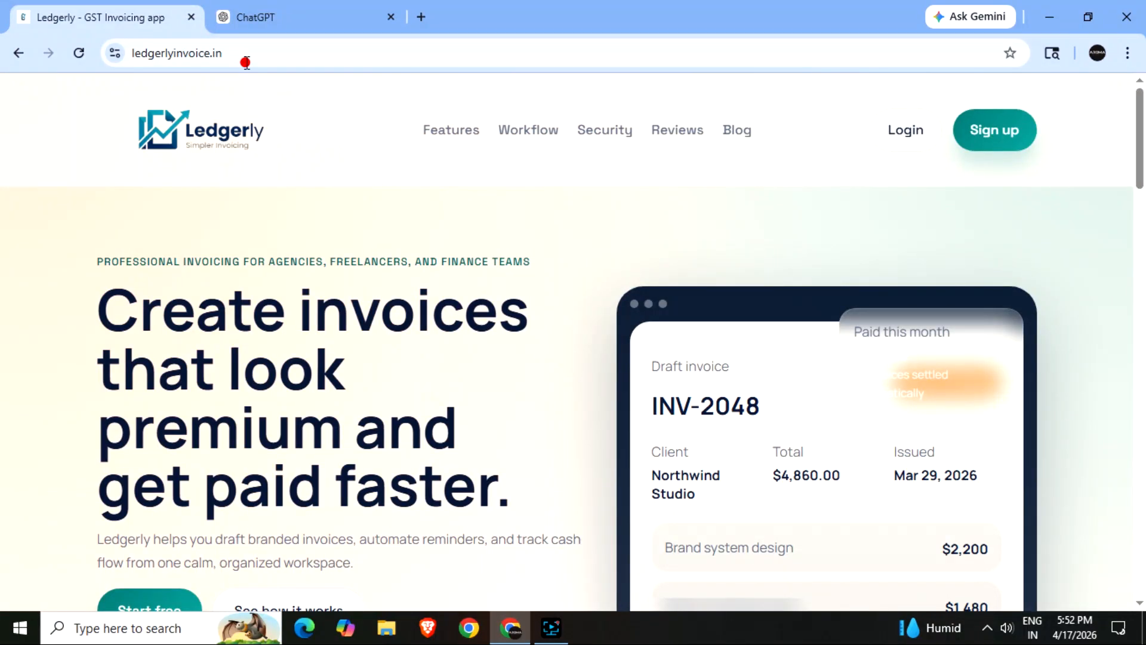
{"action": "left_click", "coordinate": [241, 57]}
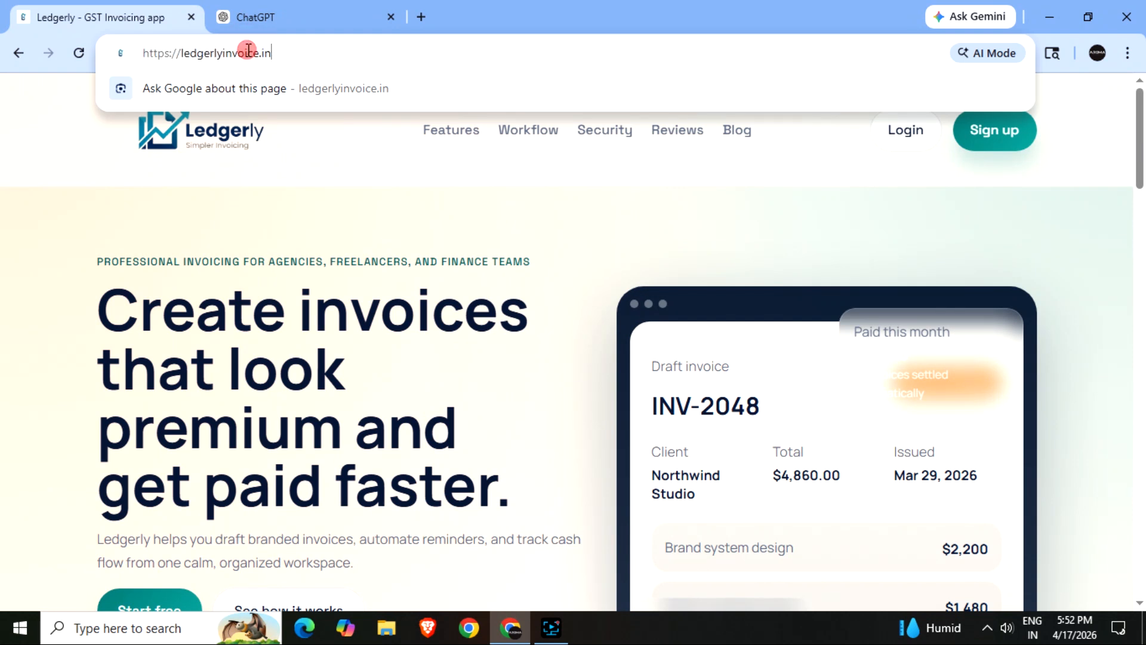
{"action": "left_click", "coordinate": [290, 47]}
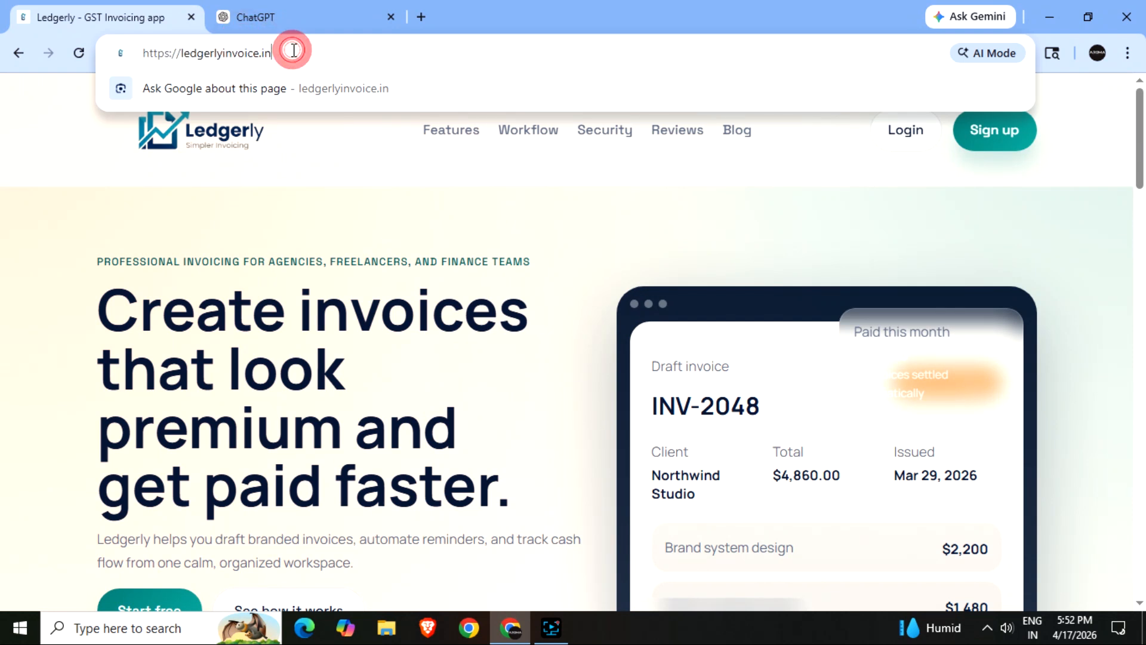
{"action": "left_click", "coordinate": [362, 212]}
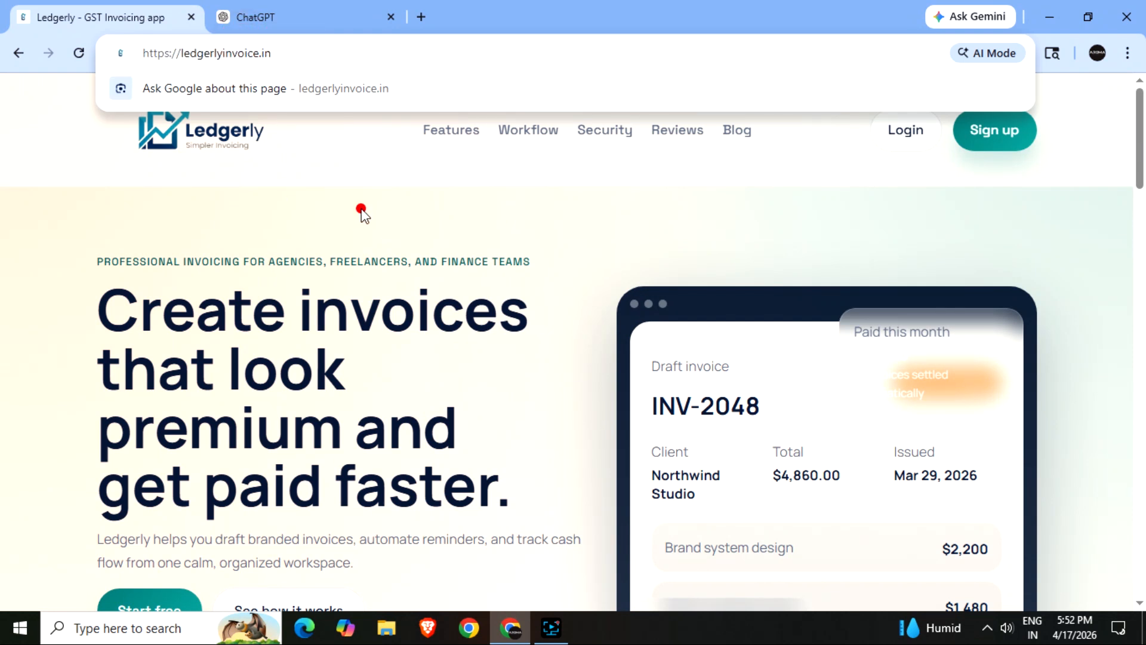
{"action": "left_click", "coordinate": [1008, 138]}
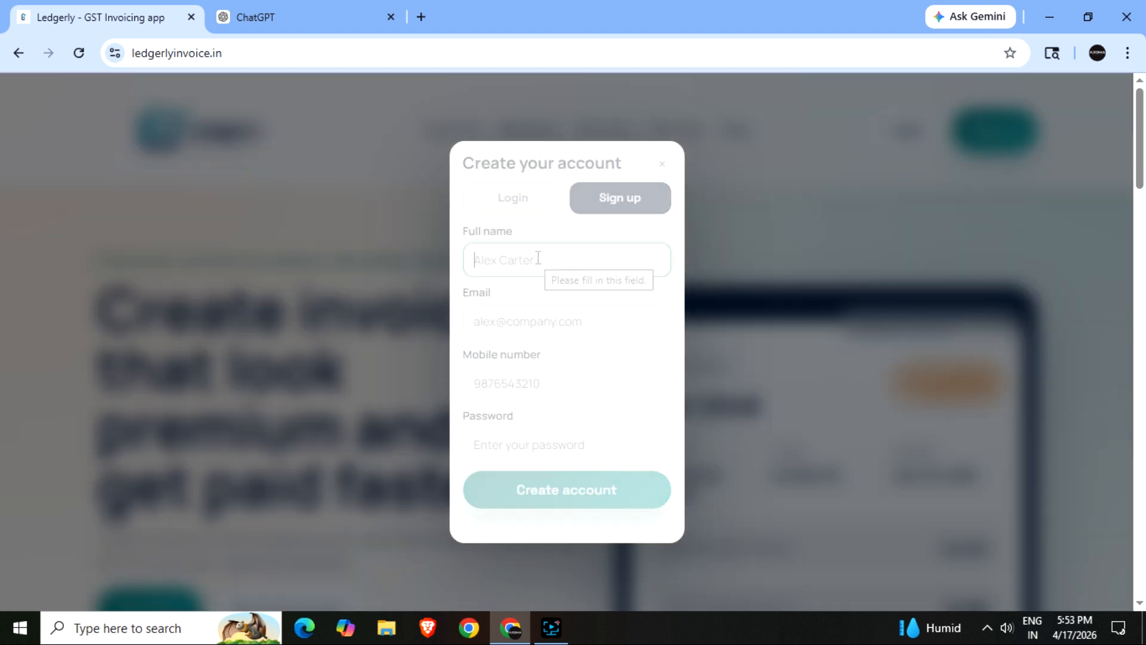
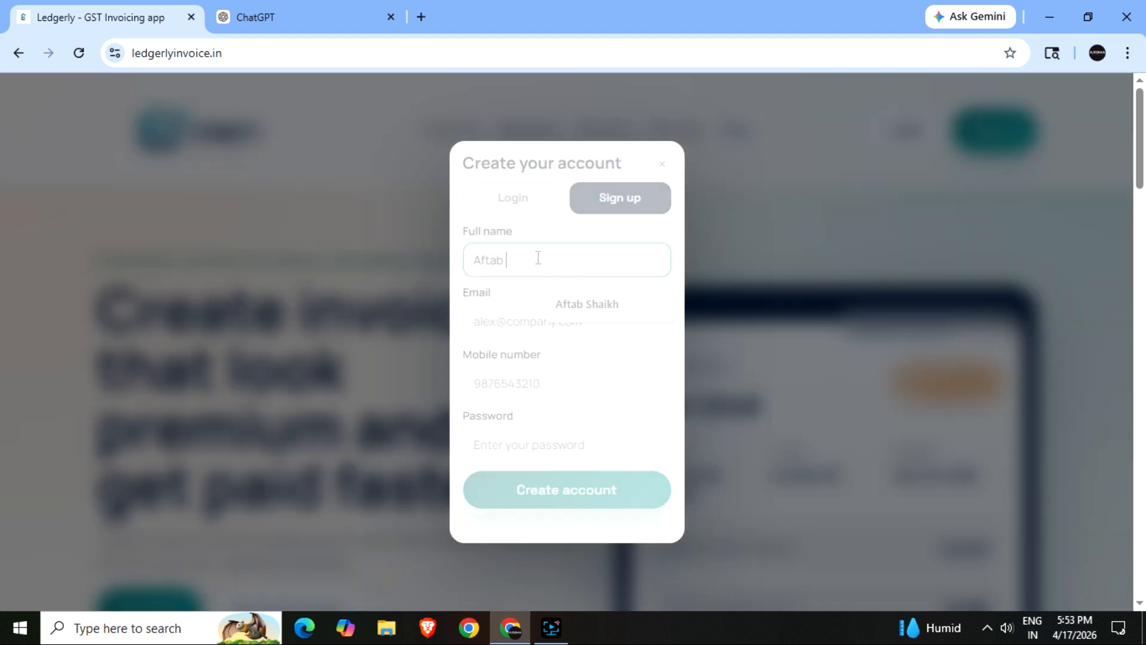
- Create the account with the owner's full name, e-mail, mobile number and password, declining password saving
{"action": "key", "text": "Tab"}
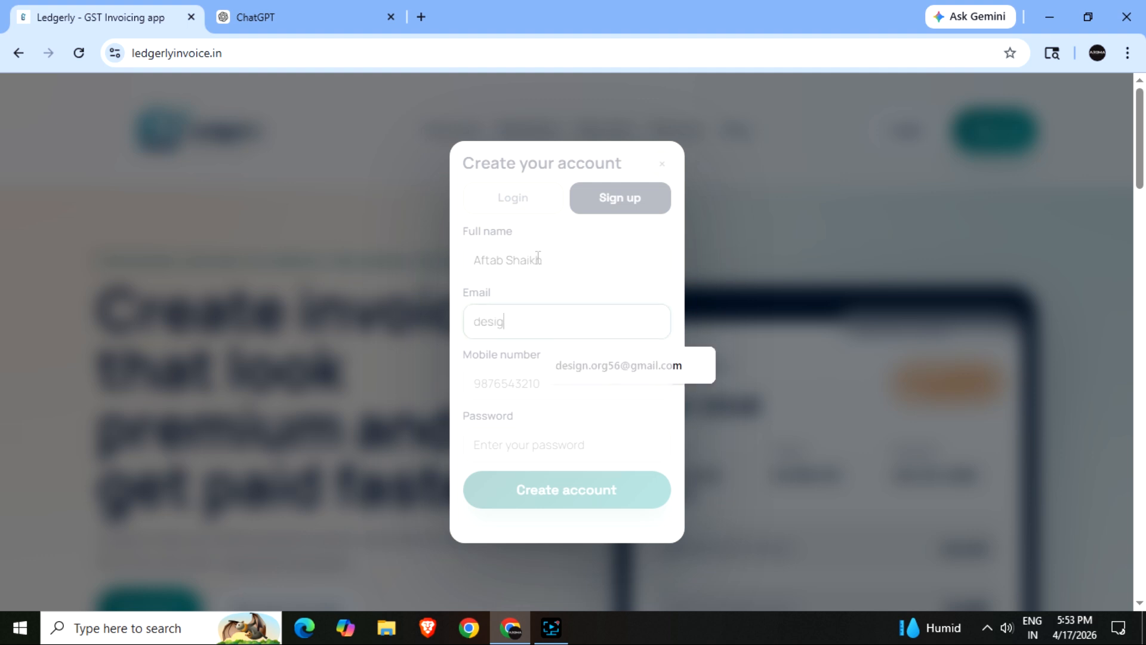
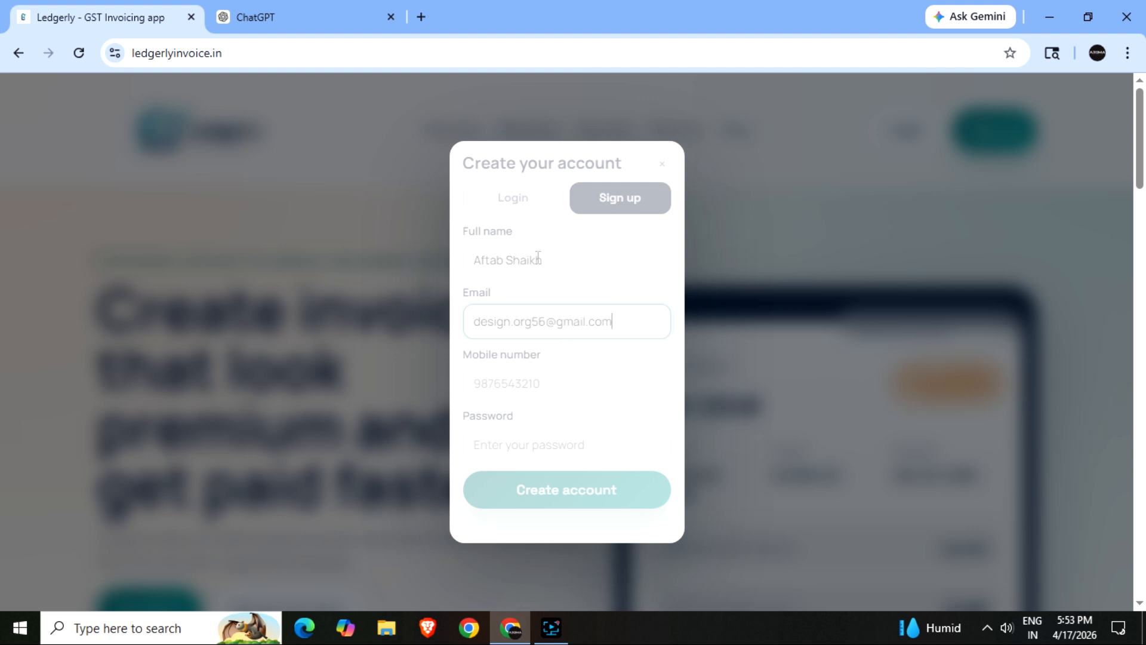
{"action": "left_click", "coordinate": [509, 383]}
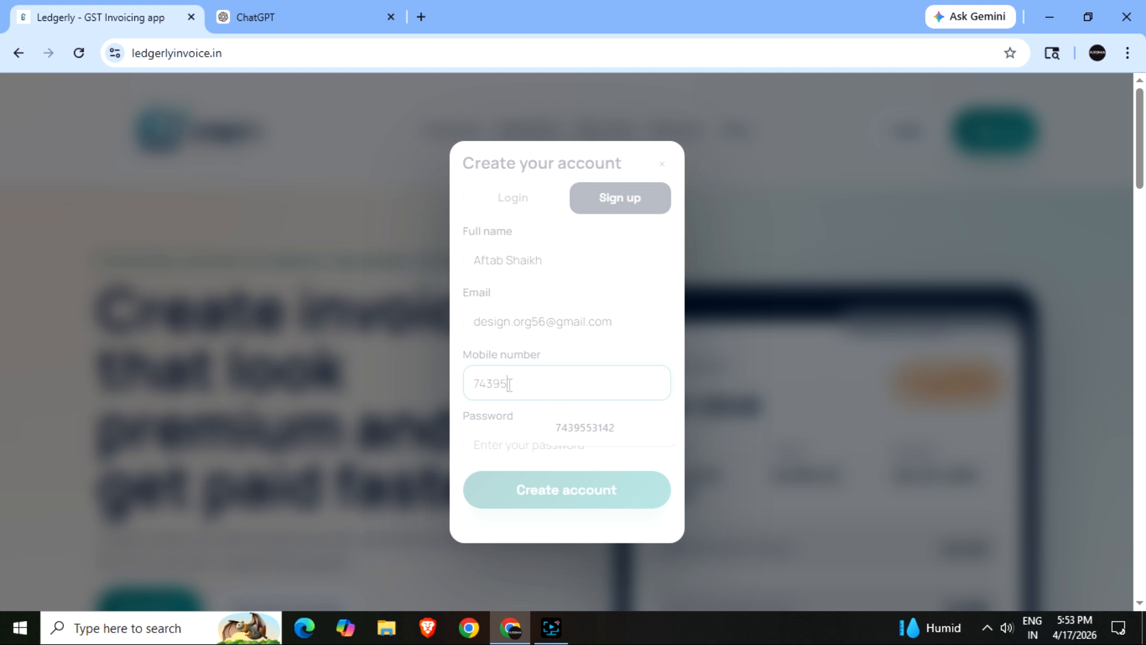
{"action": "left_click", "coordinate": [488, 434]}
{"action": "type", "text": "•"}
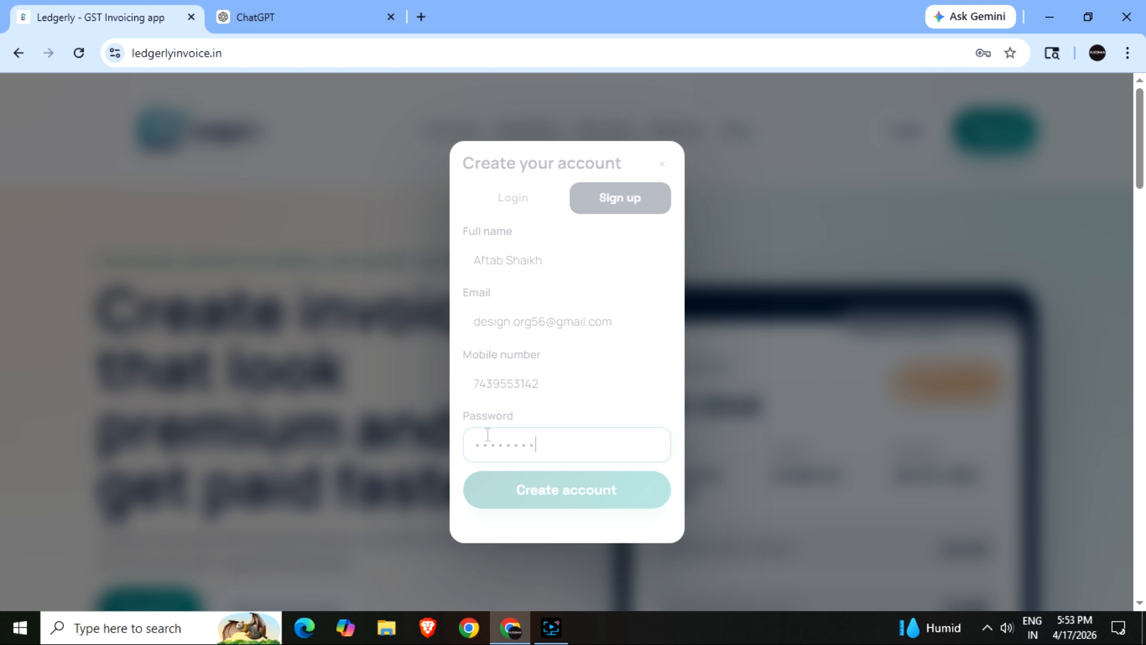
{"action": "left_click", "coordinate": [528, 491]}
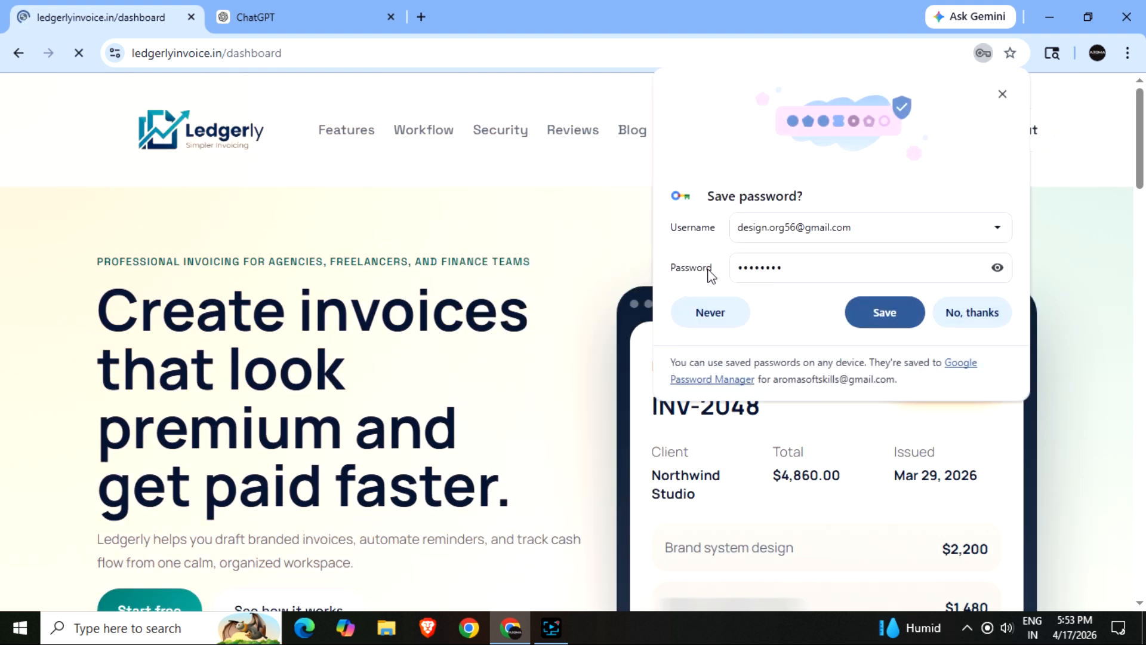
{"action": "left_click", "coordinate": [973, 312]}
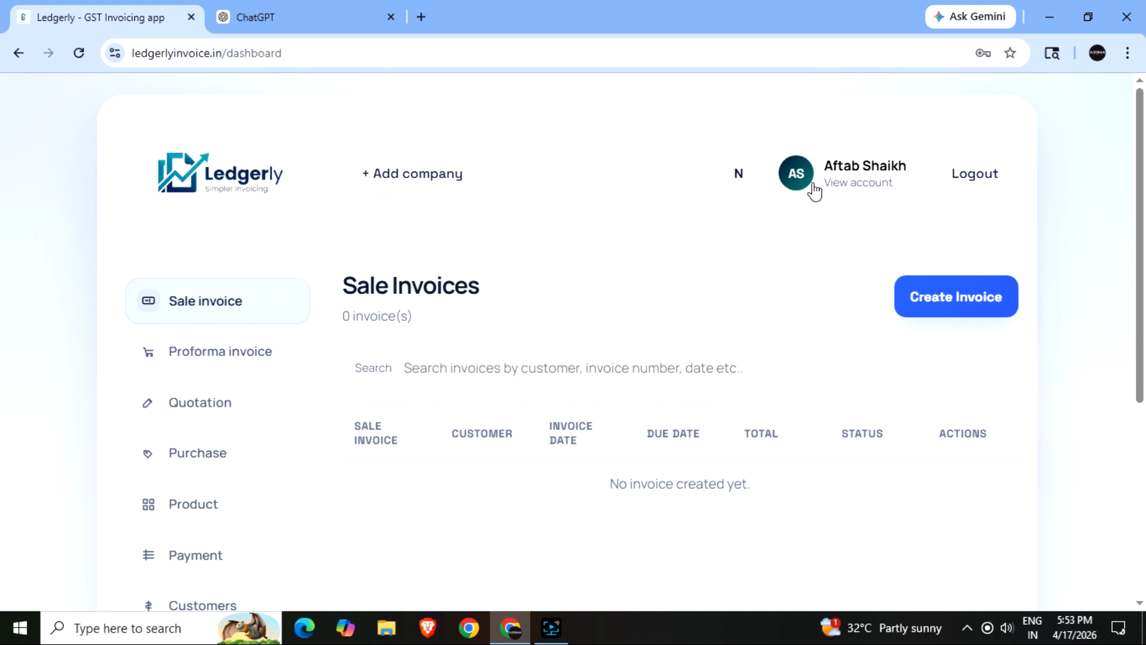
- Scroll the empty Sale Invoices dashboard down and back up
{"action": "scroll", "coordinate": [568, 377], "scroll_direction": "down", "scroll_amount": 5}
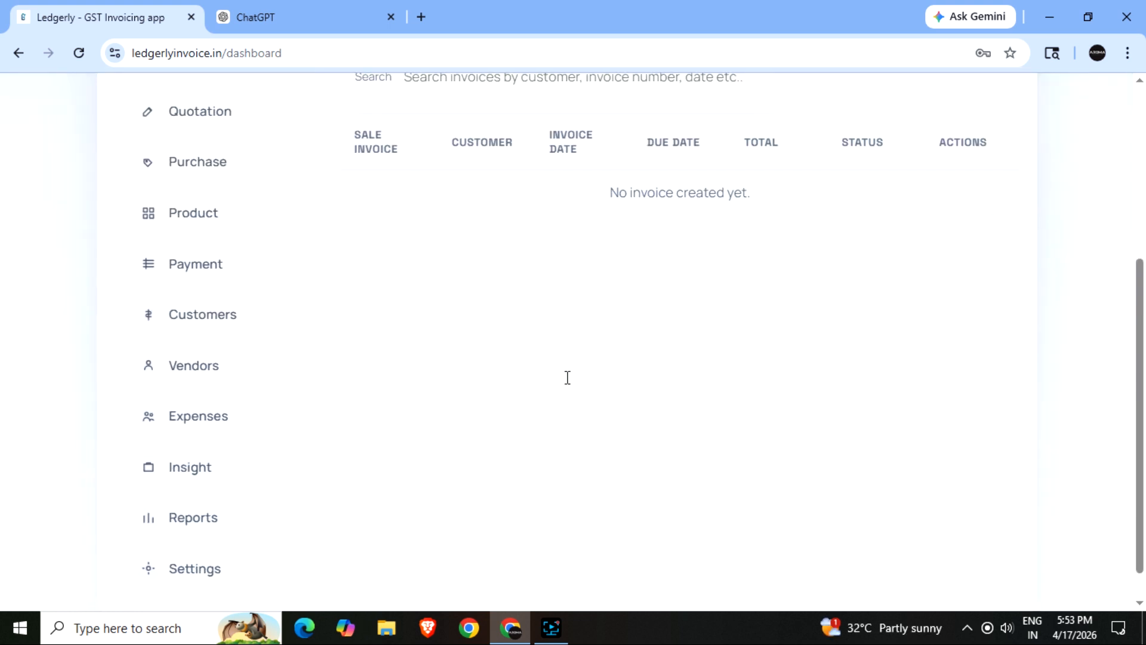
{"action": "scroll", "coordinate": [575, 377], "scroll_direction": "up", "scroll_amount": 5}
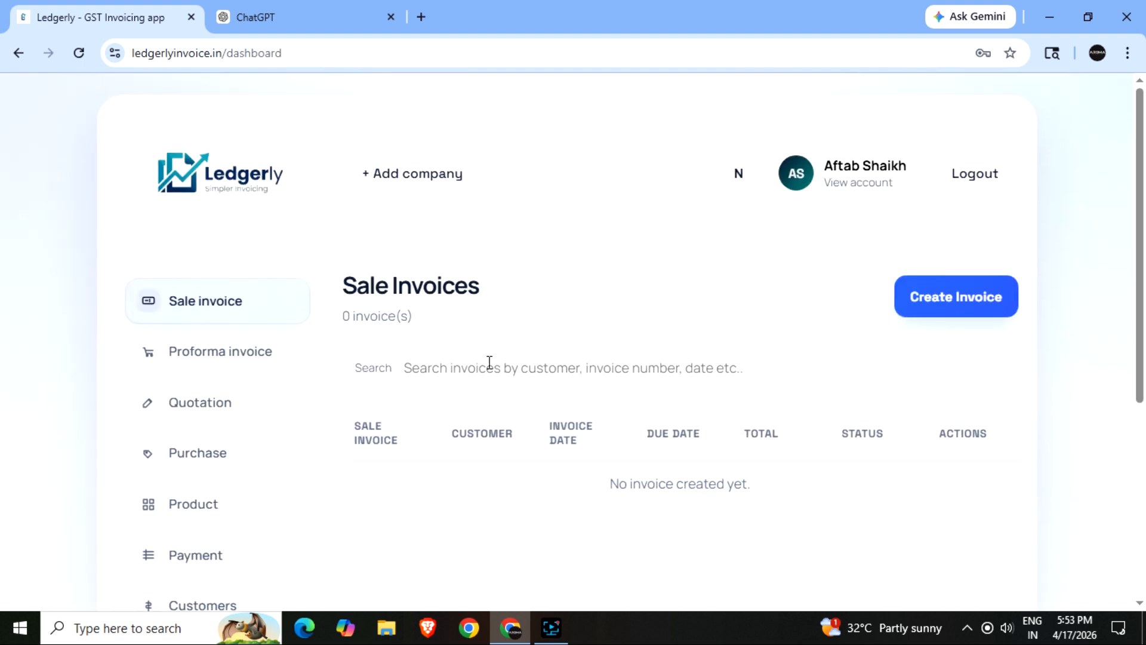
- Start a new company named Dummy Company with its mobile, e-mail, premises address and pincode
{"action": "left_click", "coordinate": [395, 179]}
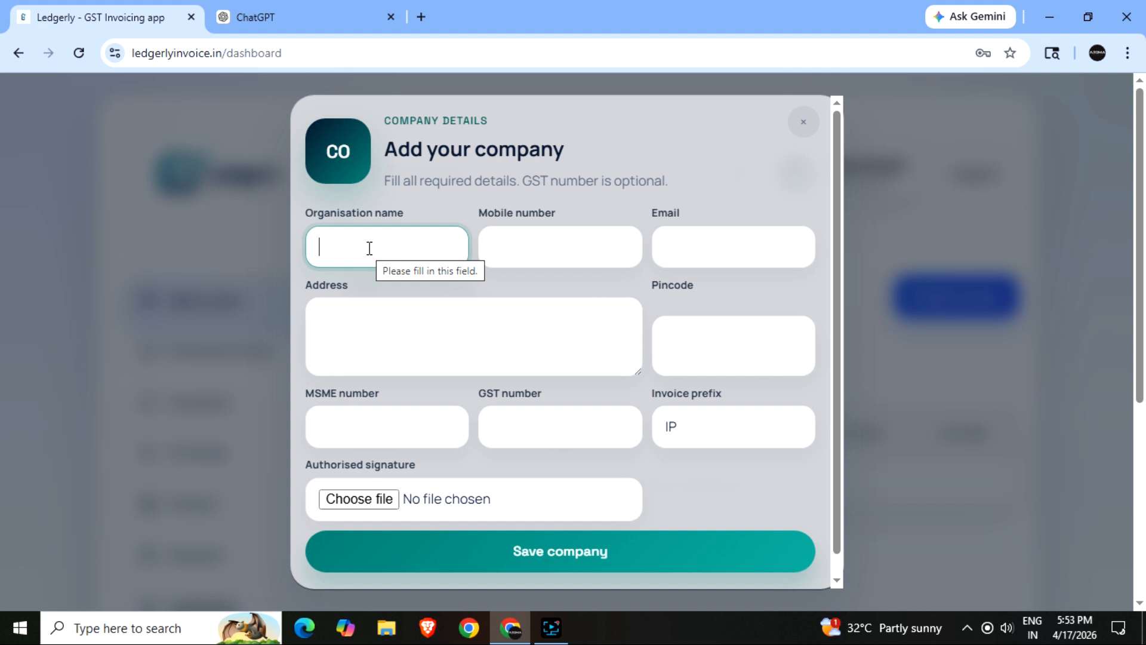
{"action": "type", "text": "Dummy"}
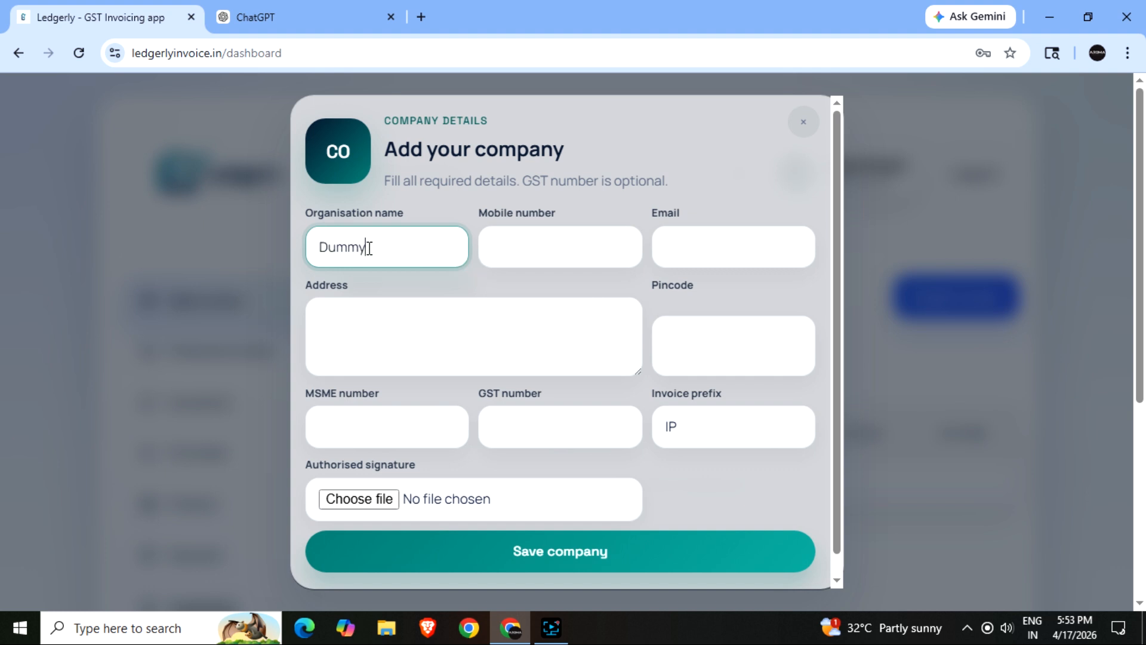
{"action": "type", "text": " Company"}
{"action": "key", "text": "Tab"}
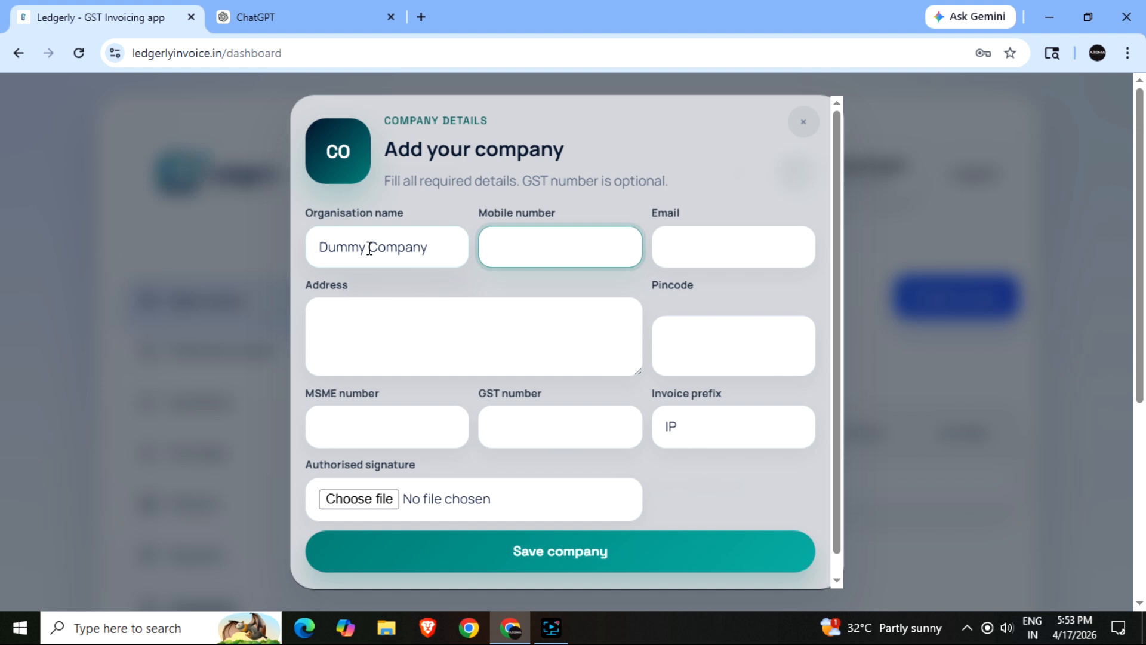
{"action": "type", "text": "9876543210"}
{"action": "key", "text": "Tab"}
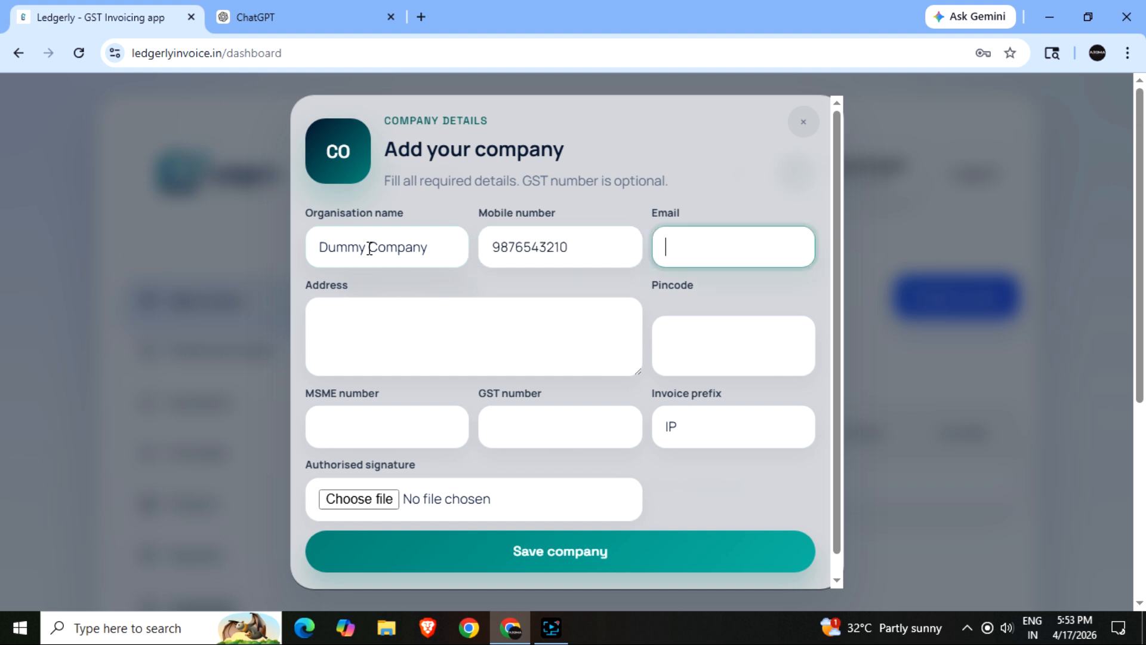
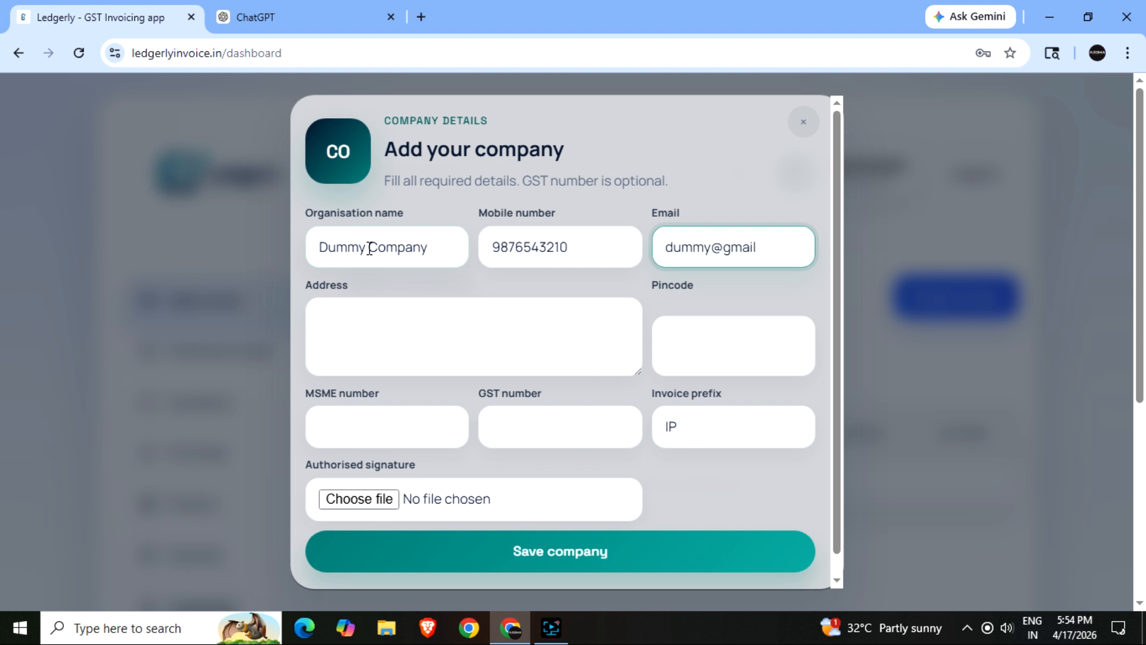
{"action": "key", "text": "Tab"}
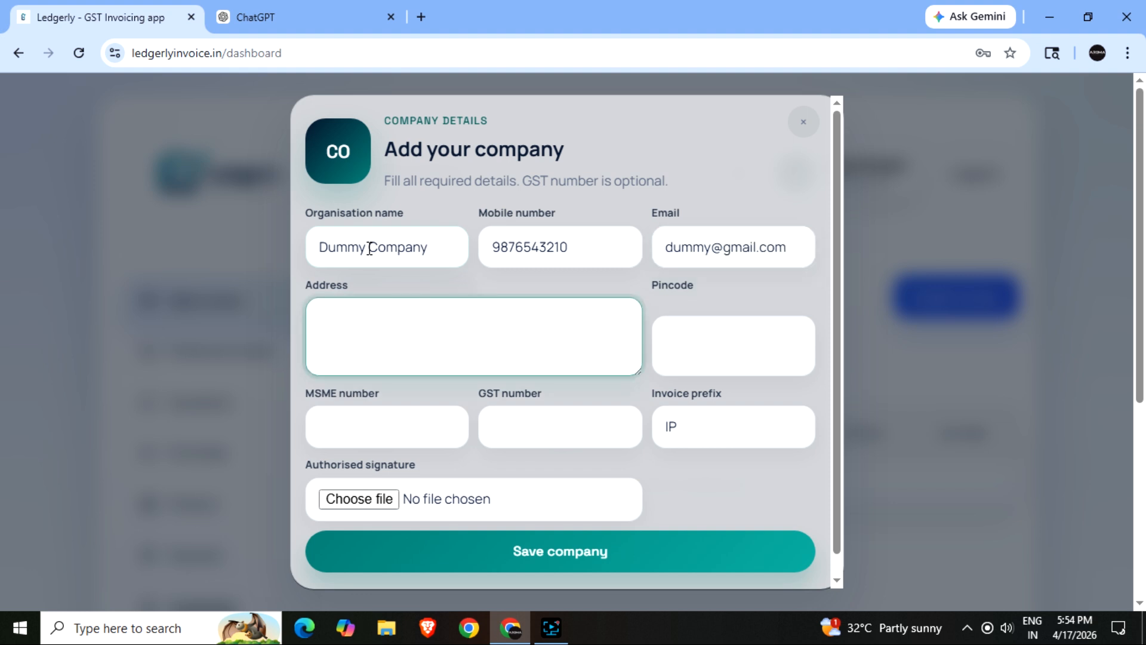
{"action": "type", "text": "dumme"}
{"action": "type", "text": " address "}
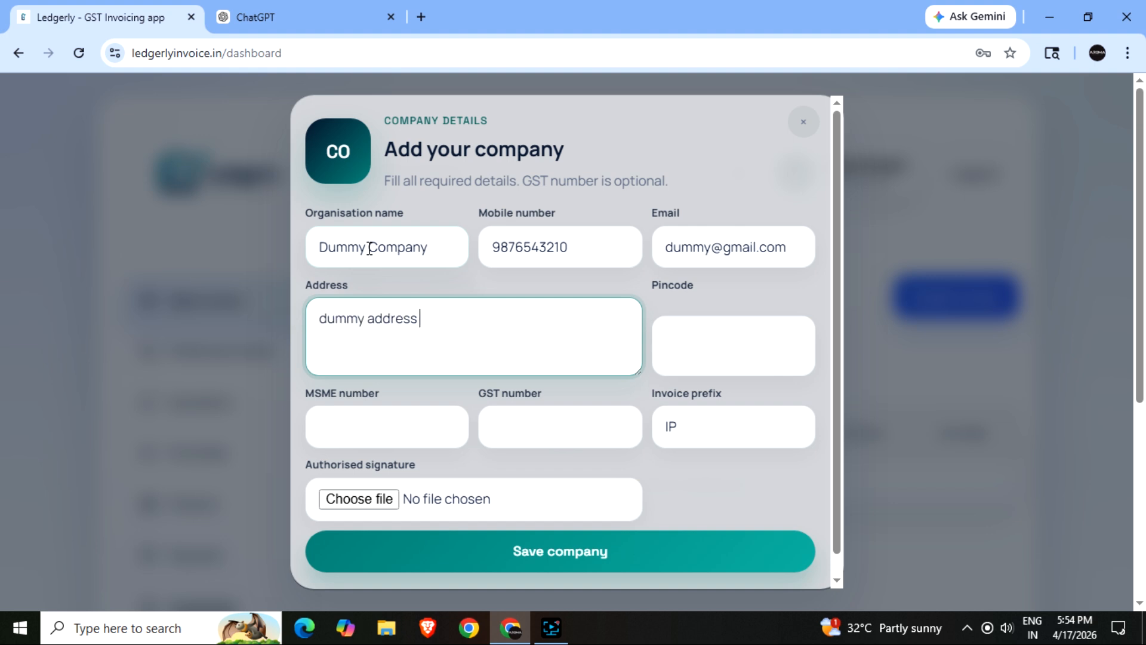
{"action": "type", "text": "here of your premises"}
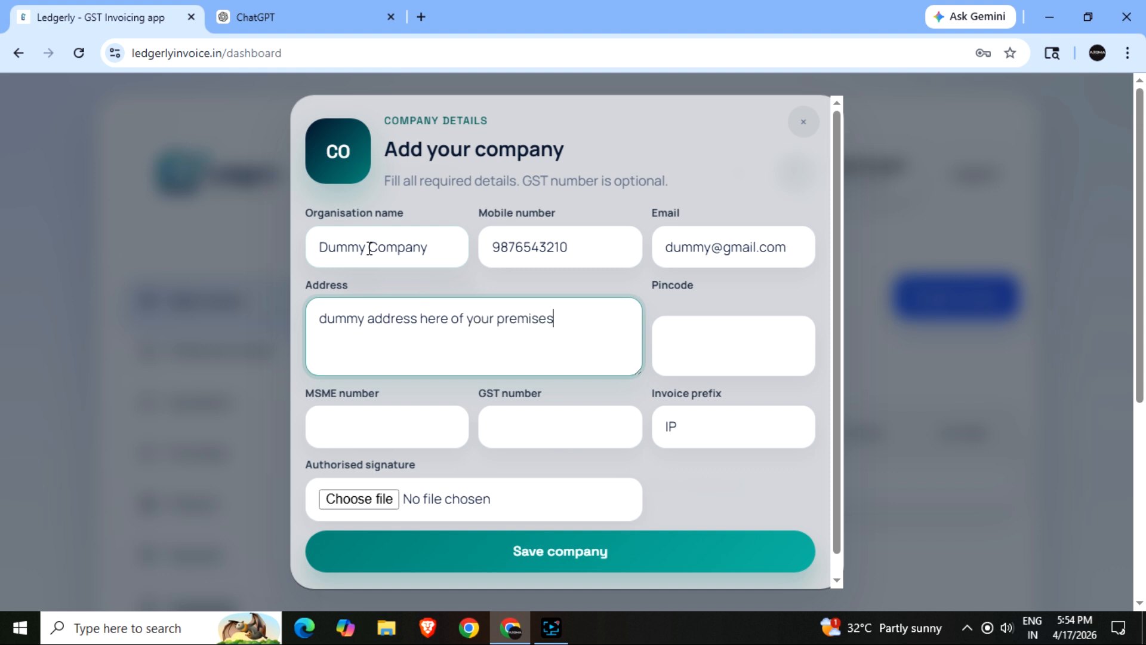
{"action": "left_click", "coordinate": [320, 317]}
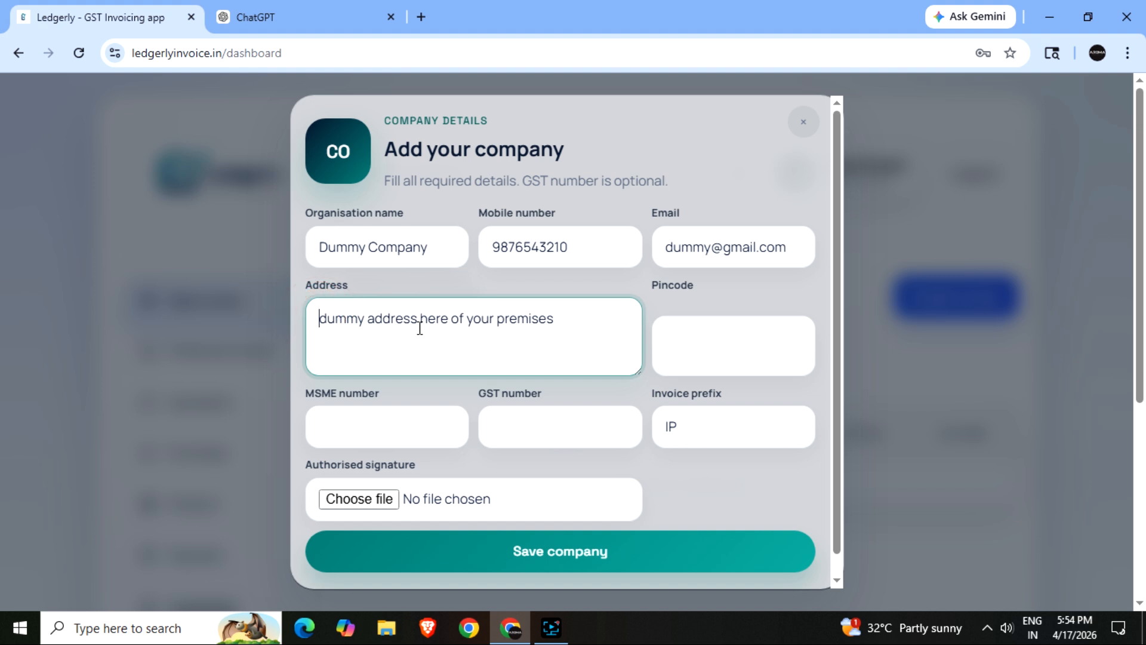
{"action": "type", "text": "1/4"}
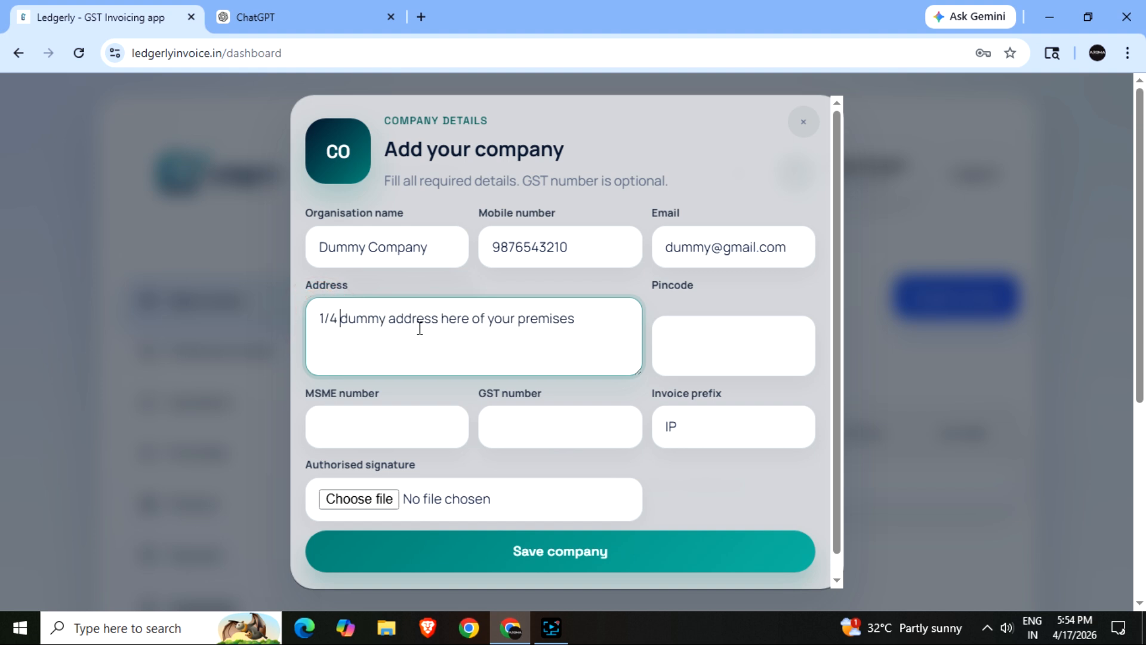
{"action": "left_click", "coordinate": [731, 351]}
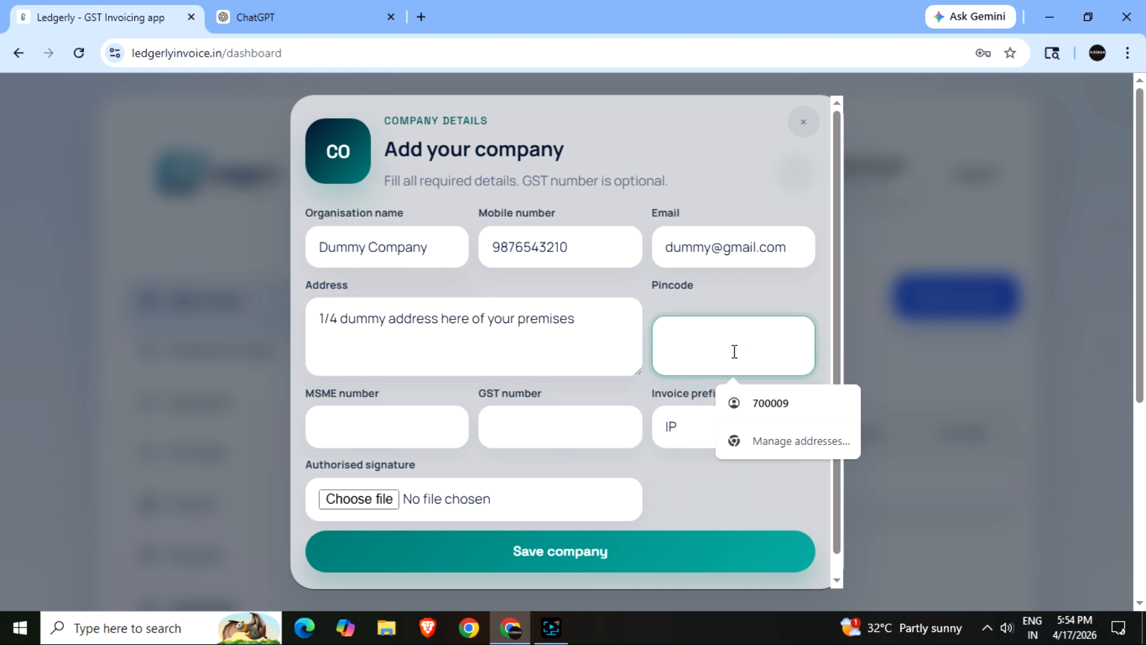
{"action": "type", "text": "4000"}
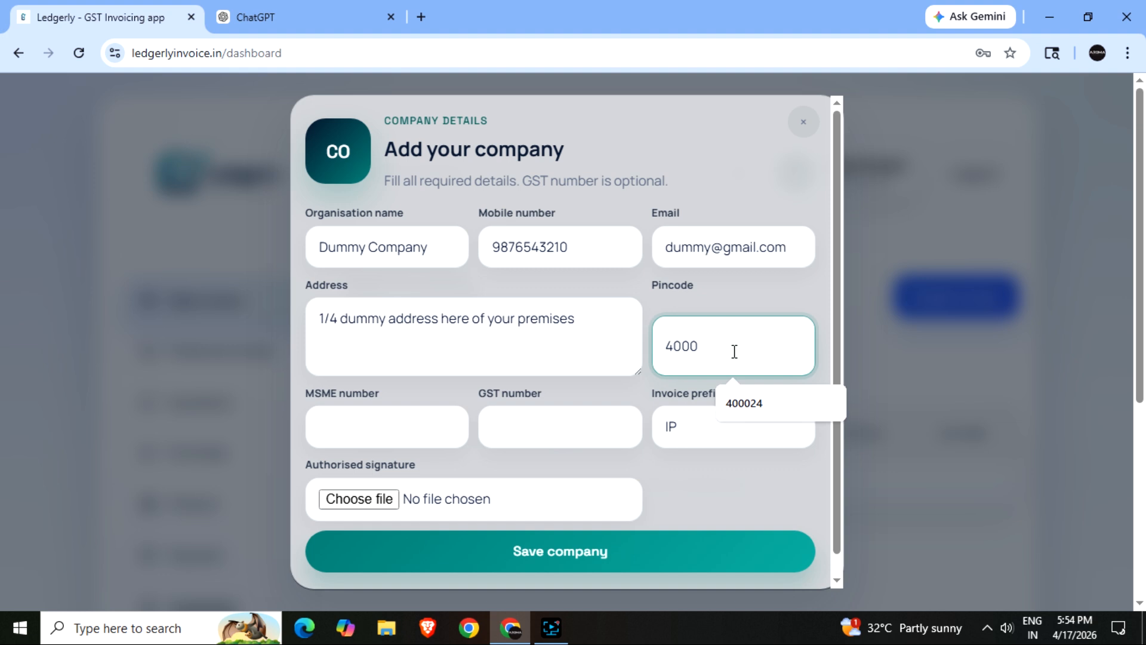
{"action": "type", "text": "43"}
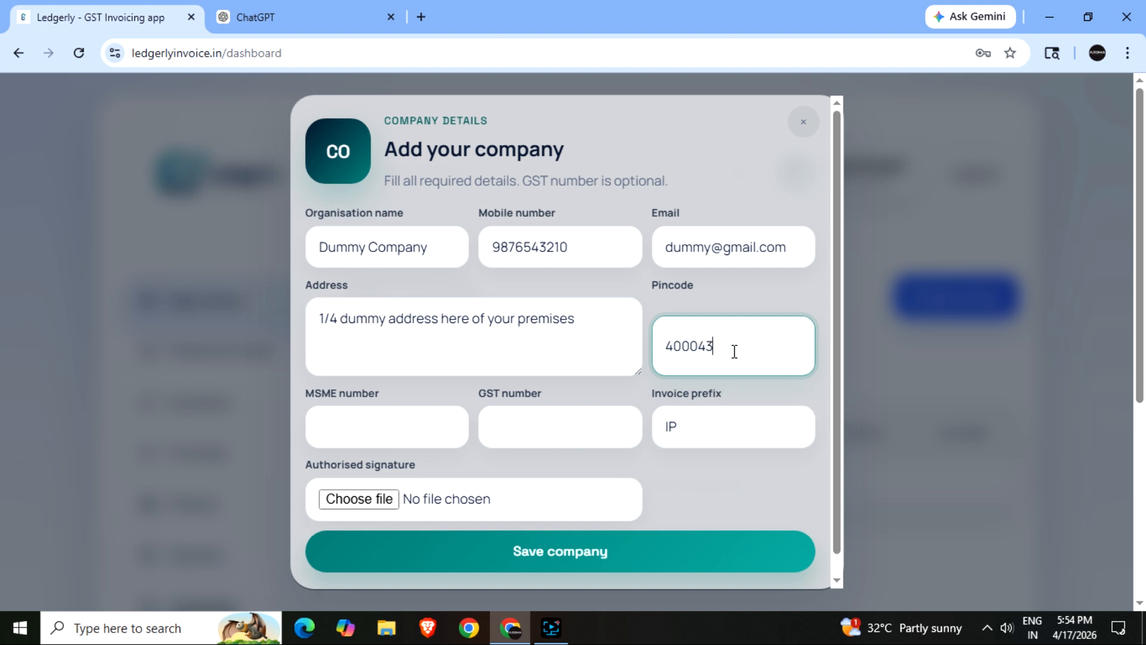
- Enter the company's MSME and GST numbers and change the invoice prefix to DM
{"action": "left_click", "coordinate": [416, 429]}
{"action": "type", "text": "165416116596"}
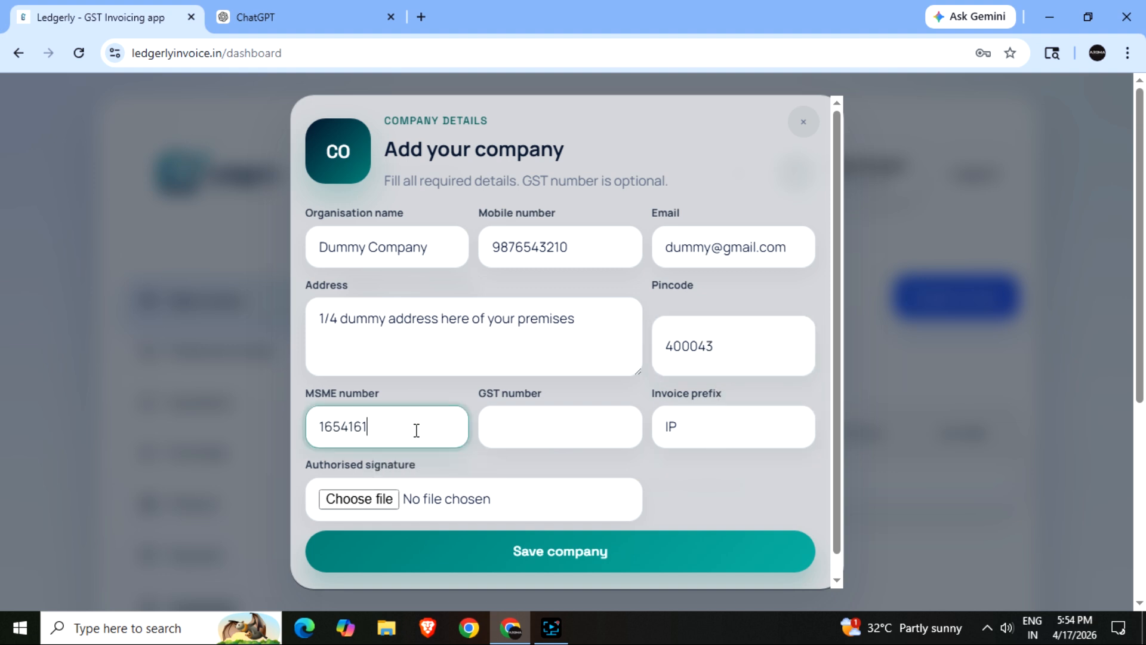
{"action": "left_click", "coordinate": [523, 439]}
{"action": "type", "text": "354168441654"}
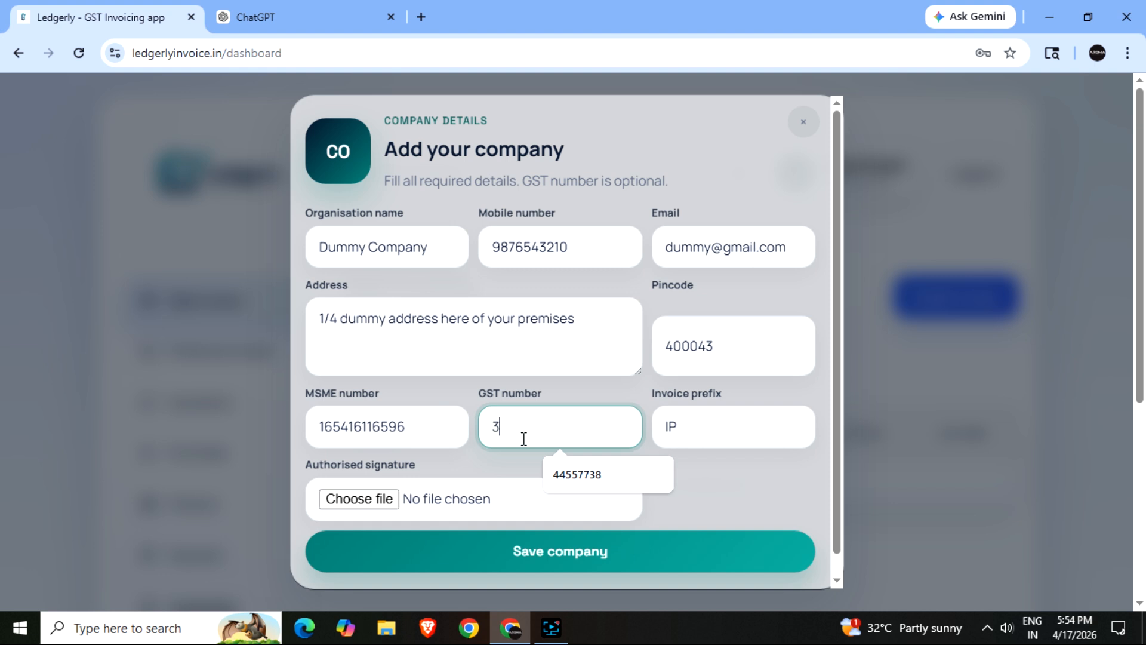
{"action": "double_click", "coordinate": [674, 429]}
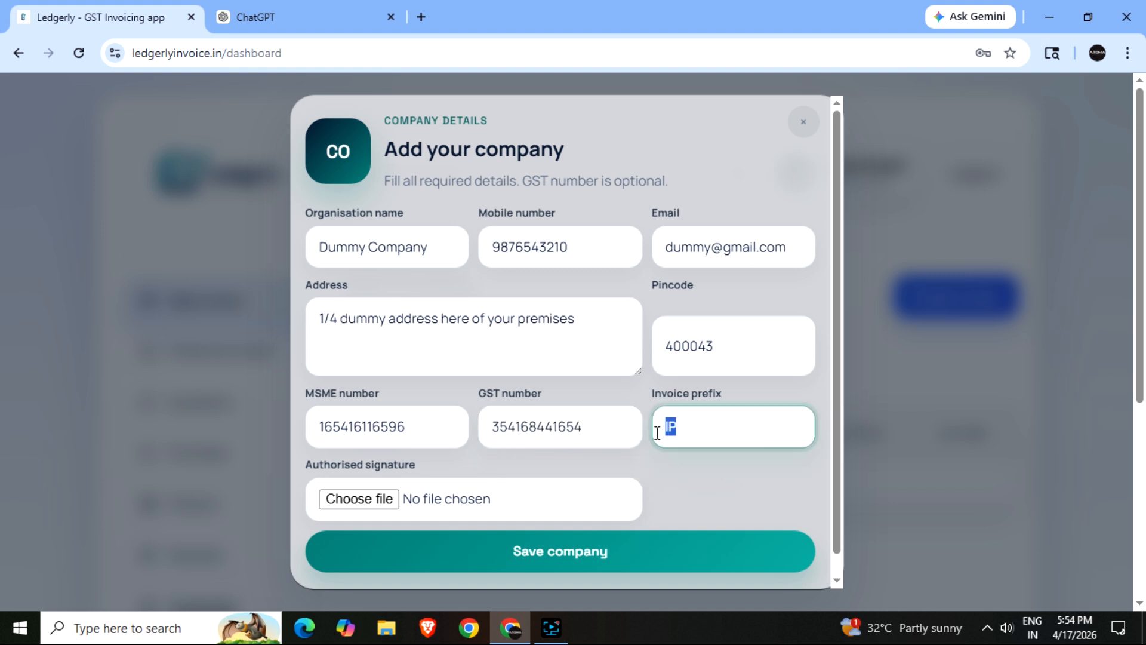
{"action": "type", "text": "DM"}
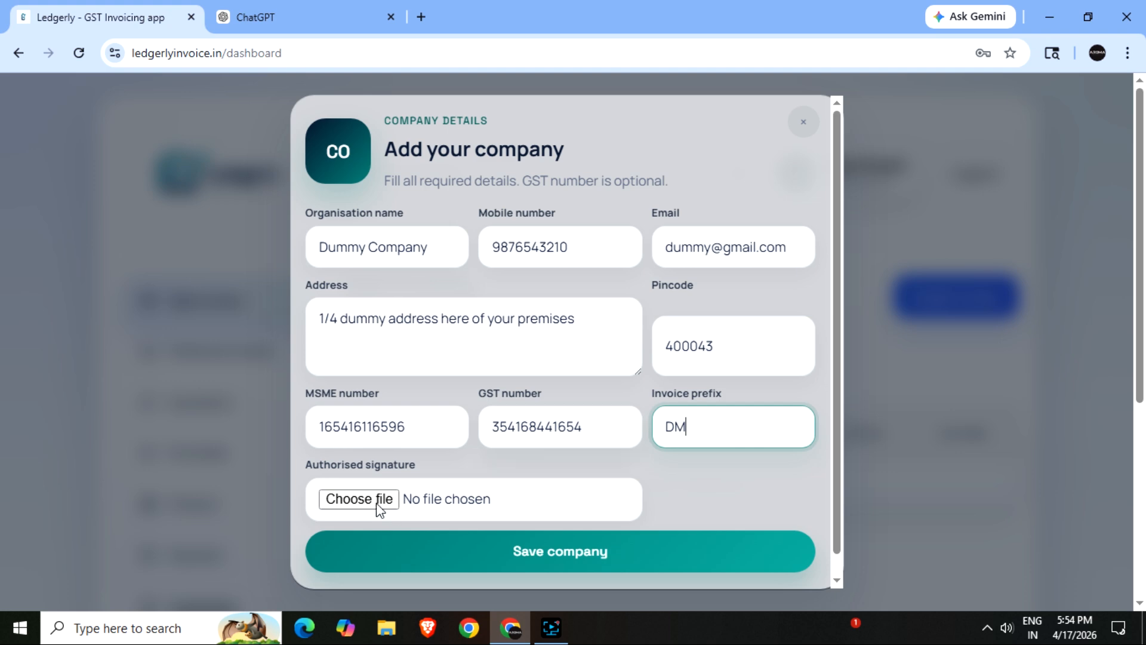
{"action": "left_click", "coordinate": [359, 499]}
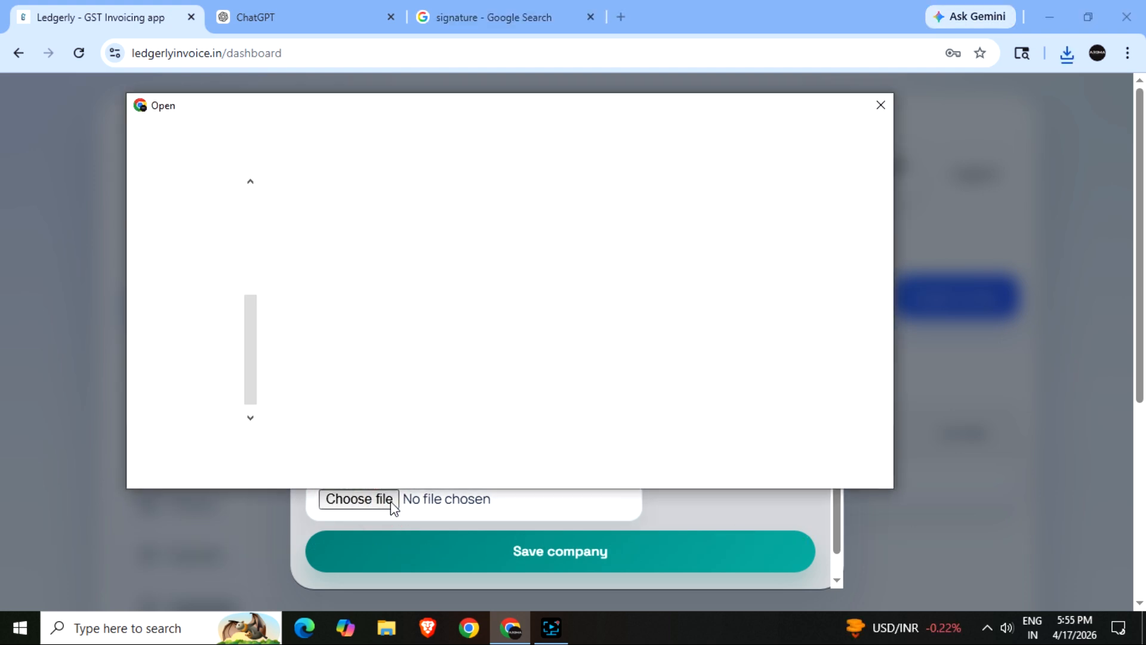
- Attach download (1).png as the authorised signature and save the company
{"action": "left_click", "coordinate": [305, 219]}
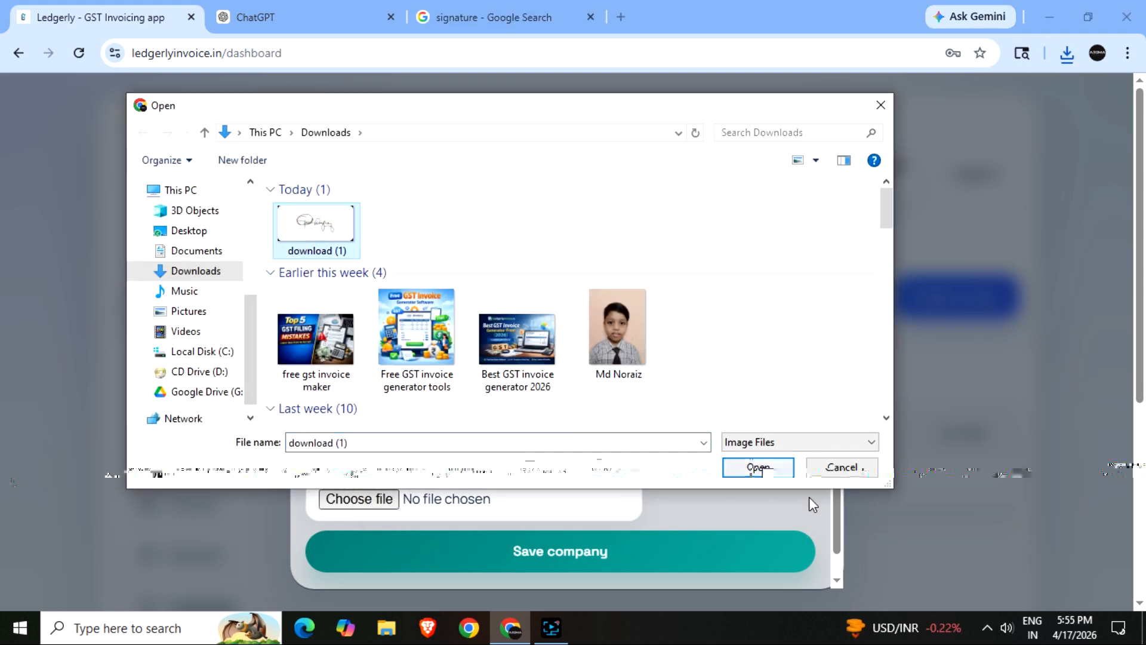
{"action": "left_click", "coordinate": [758, 467]}
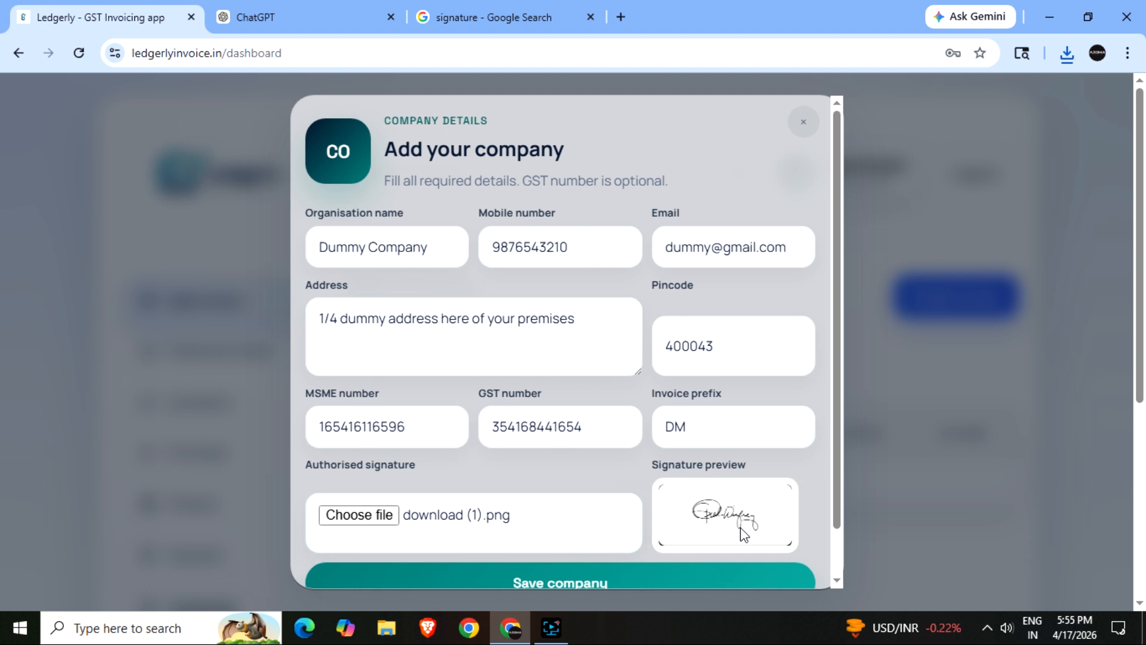
{"action": "scroll", "coordinate": [742, 533], "scroll_direction": "down", "scroll_amount": 1}
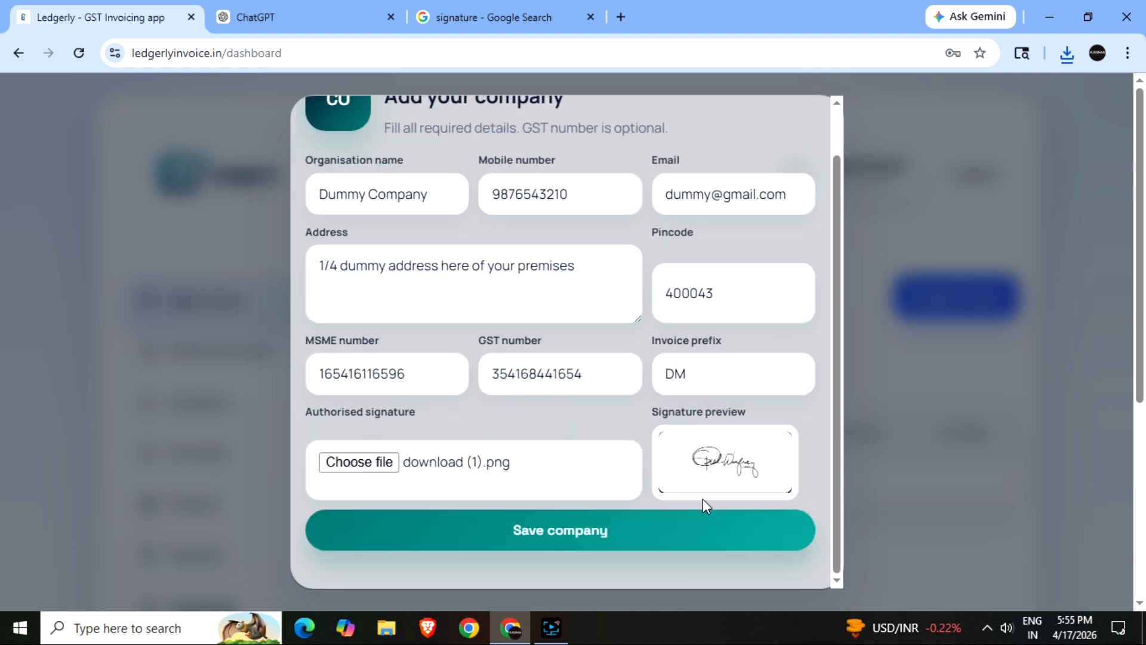
{"action": "left_click", "coordinate": [539, 536]}
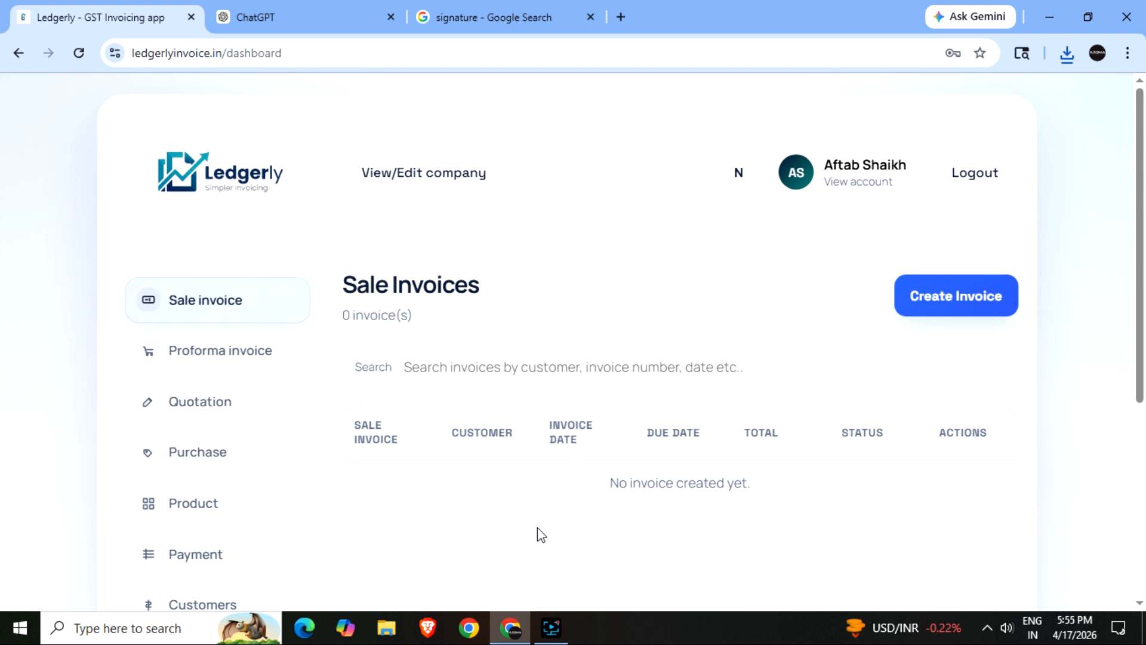
- Add a customer named Dummy Customer with mobile number, e-mail and company name 'dumy company'
{"action": "scroll", "coordinate": [537, 528], "scroll_direction": "down", "scroll_amount": 3}
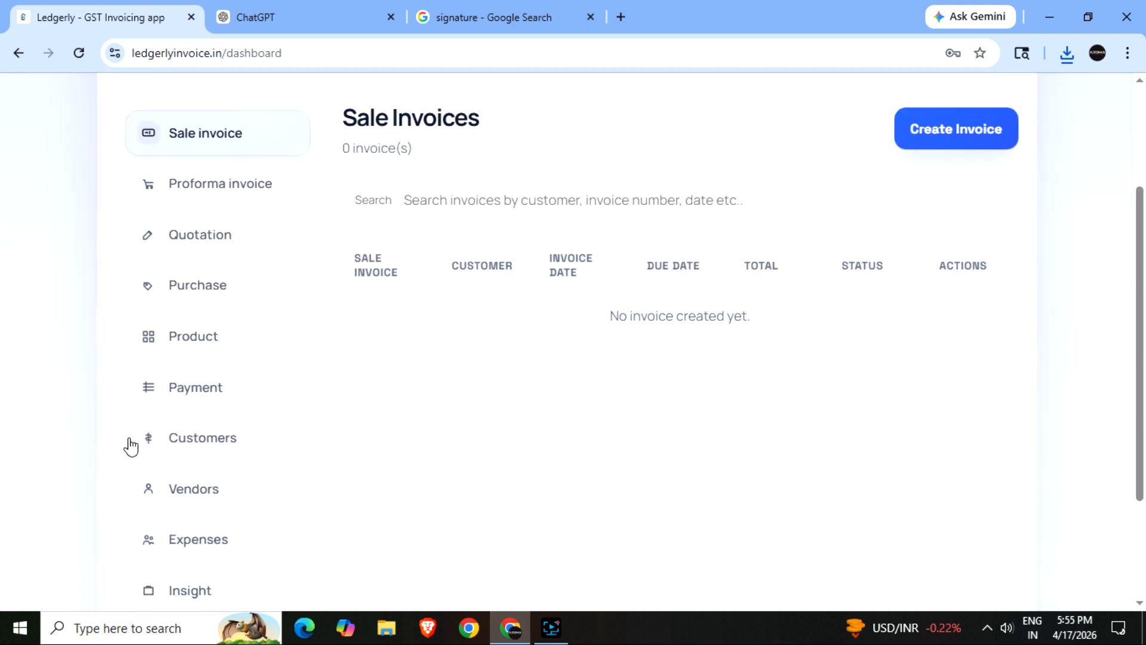
{"action": "left_click", "coordinate": [207, 445]}
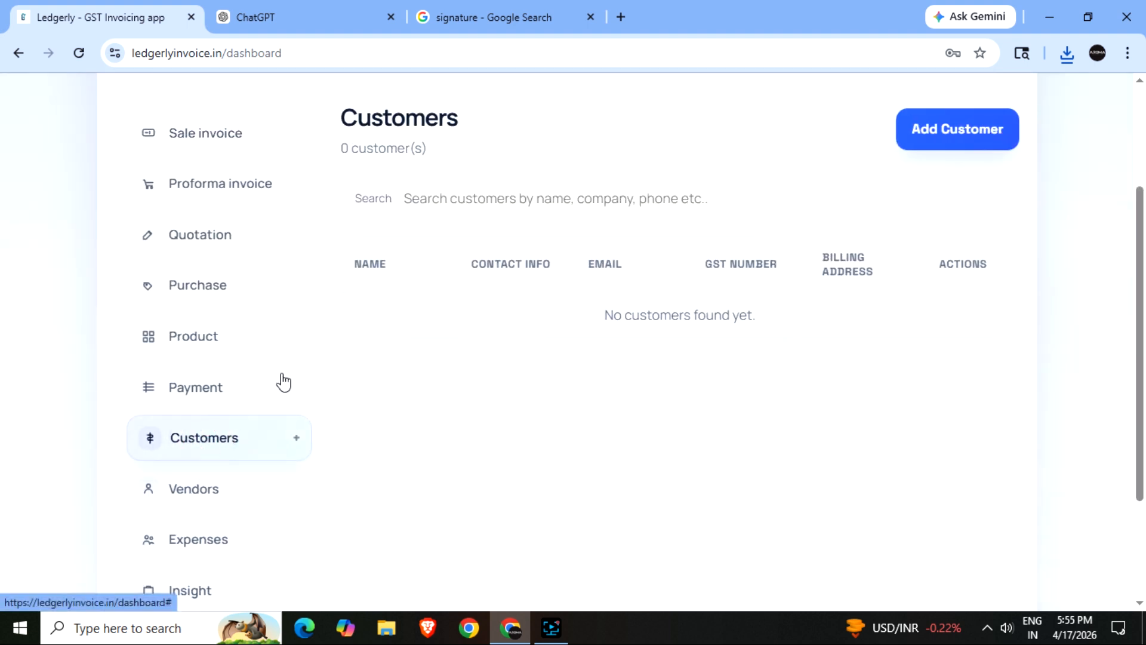
{"action": "left_click", "coordinate": [953, 131]}
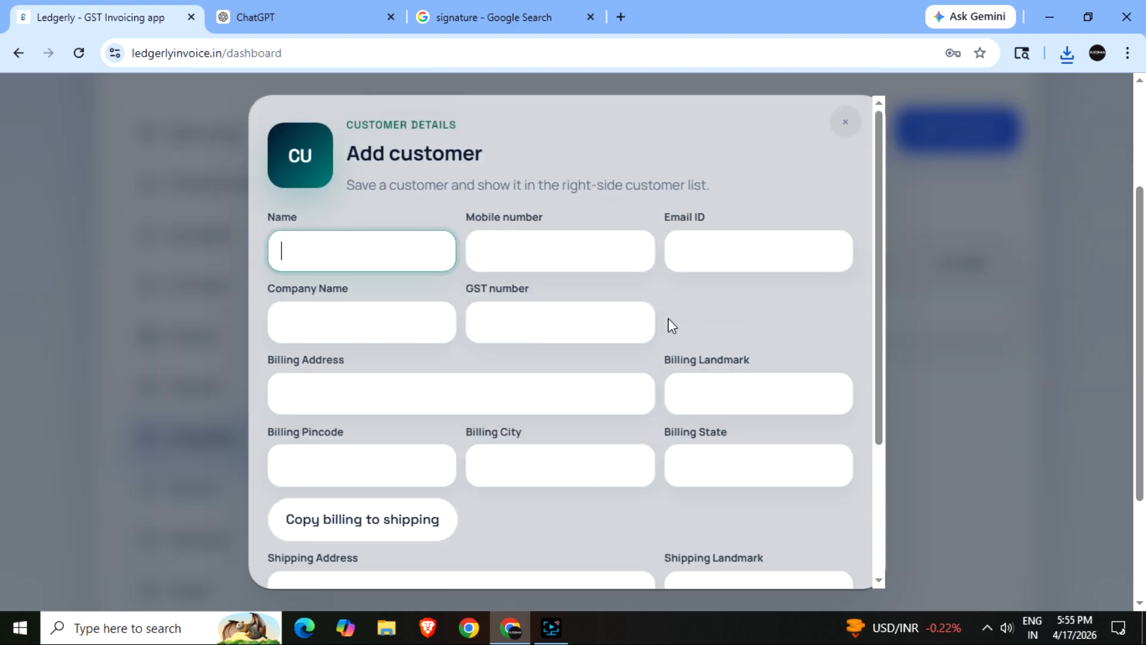
{"action": "type", "text": "Dummy Customer"}
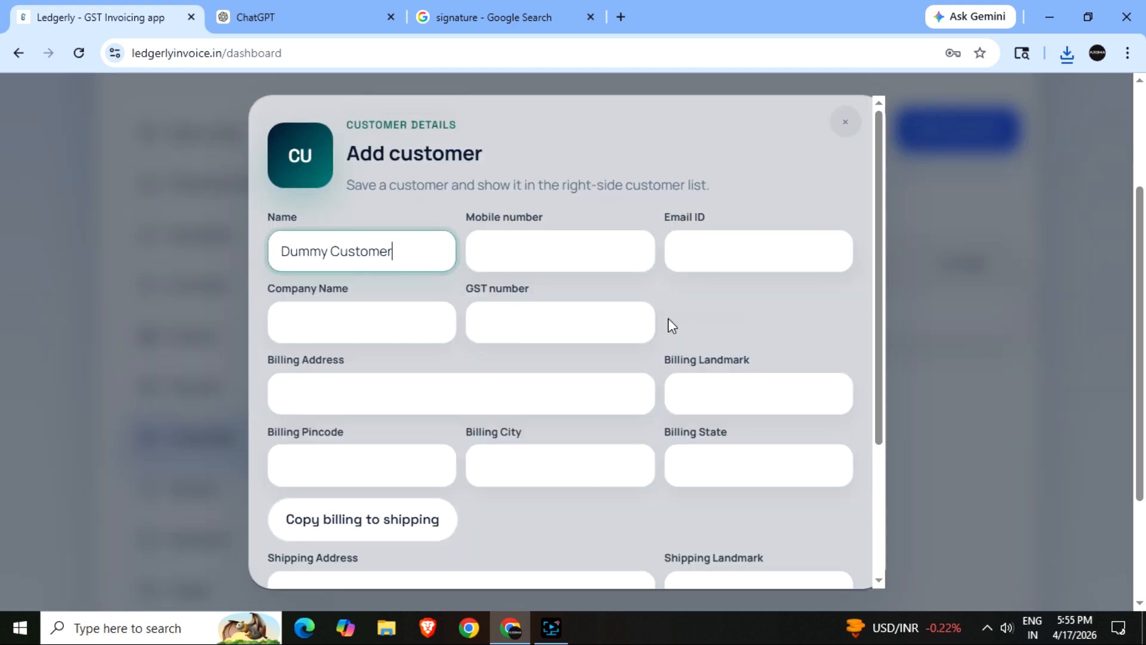
{"action": "key", "text": "Tab"}
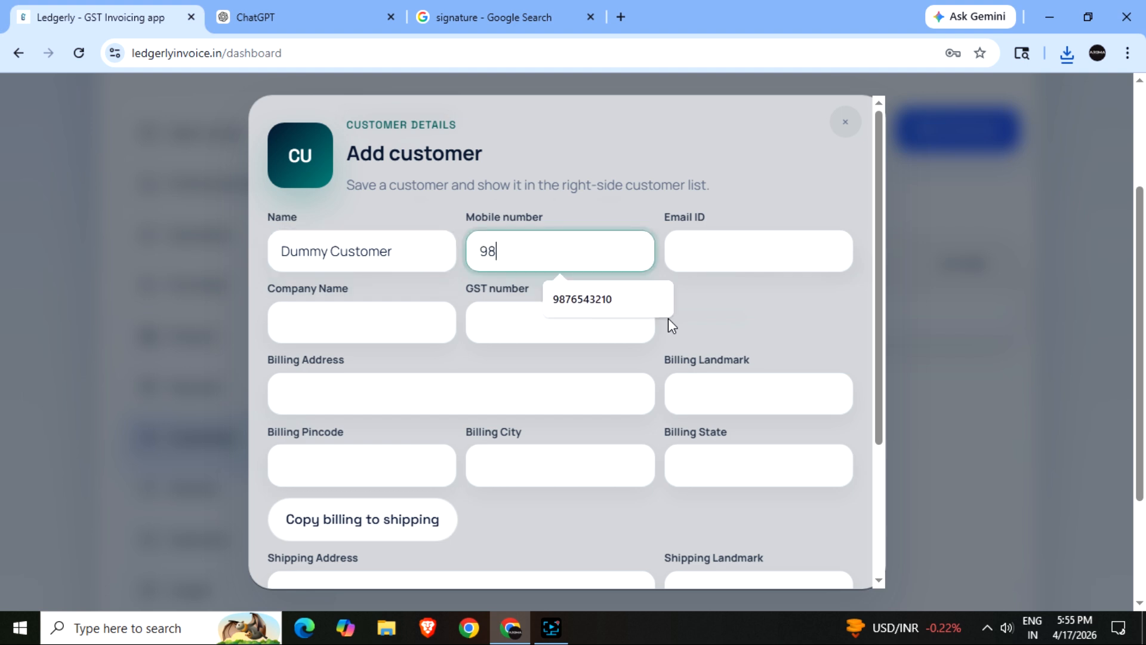
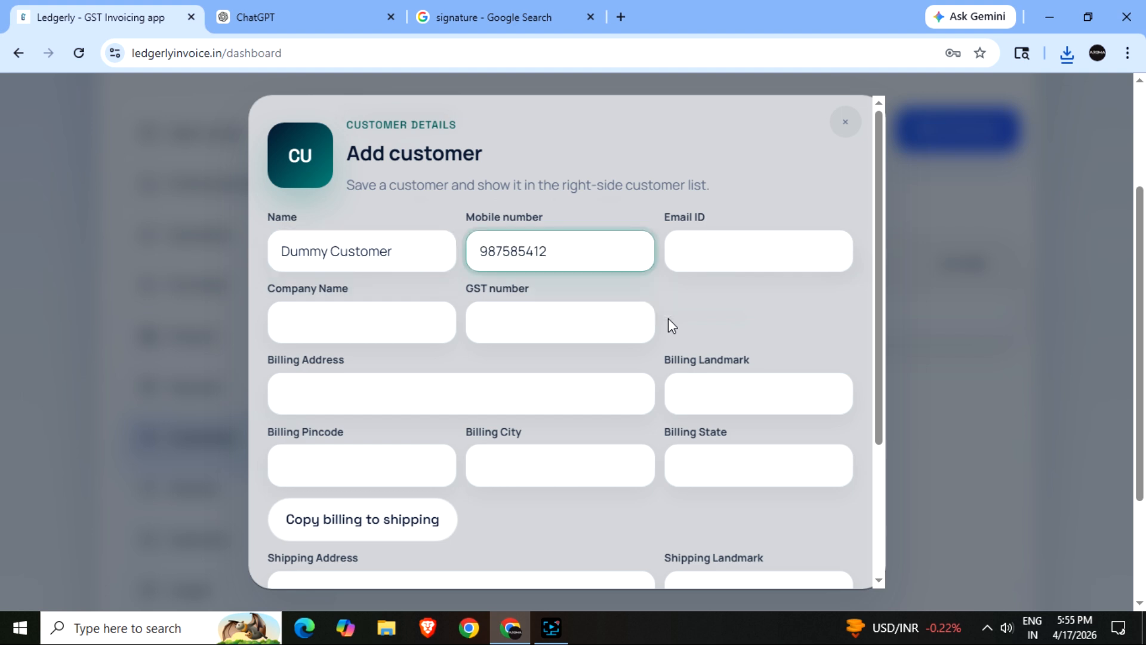
{"action": "key", "text": "Tab"}
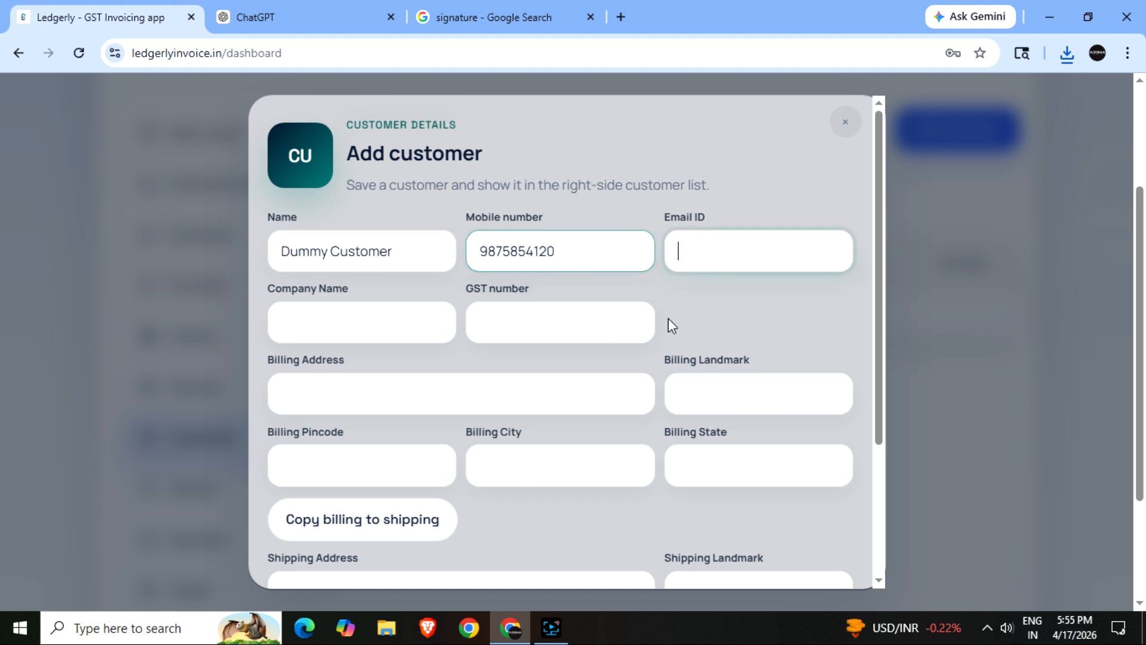
{"action": "type", "text": "dum"}
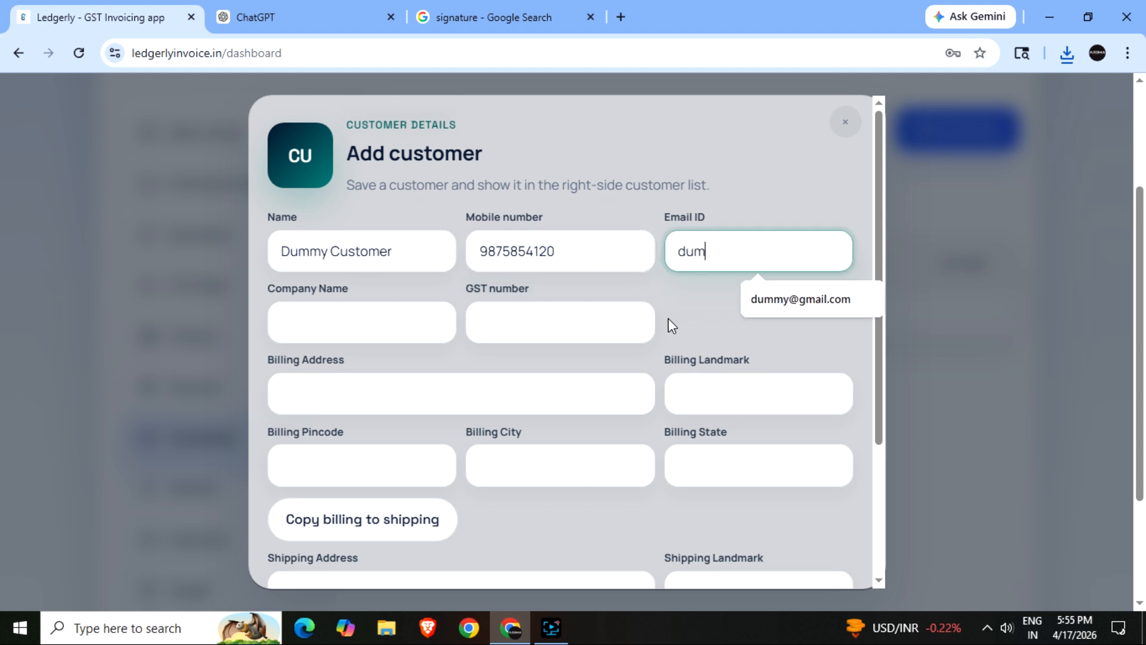
{"action": "left_click", "coordinate": [826, 299]}
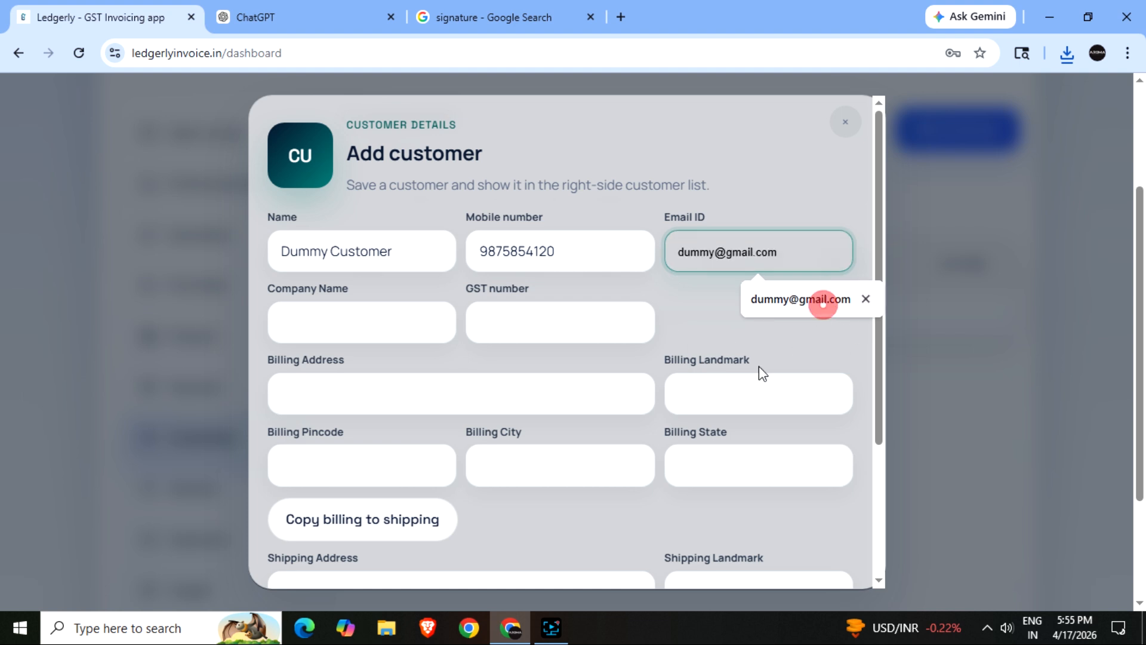
{"action": "left_click", "coordinate": [371, 329]}
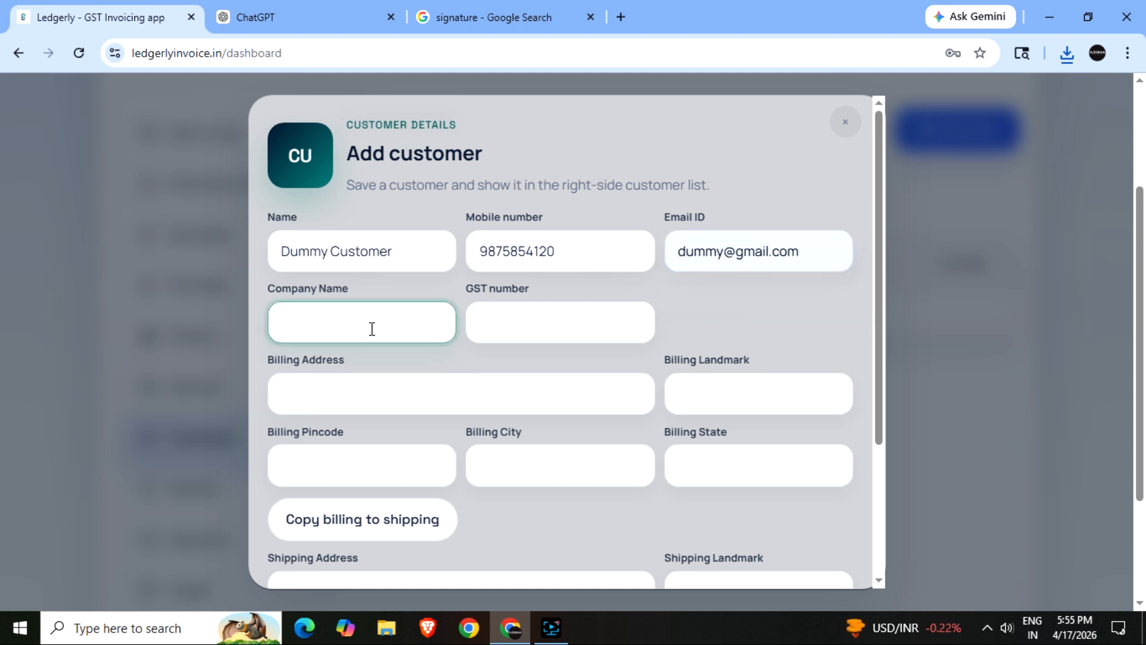
{"action": "type", "text": "dumy company"}
- Fill the customer's GST number and billing address, copy billing to shipping, and save
{"action": "key", "text": "Tab"}
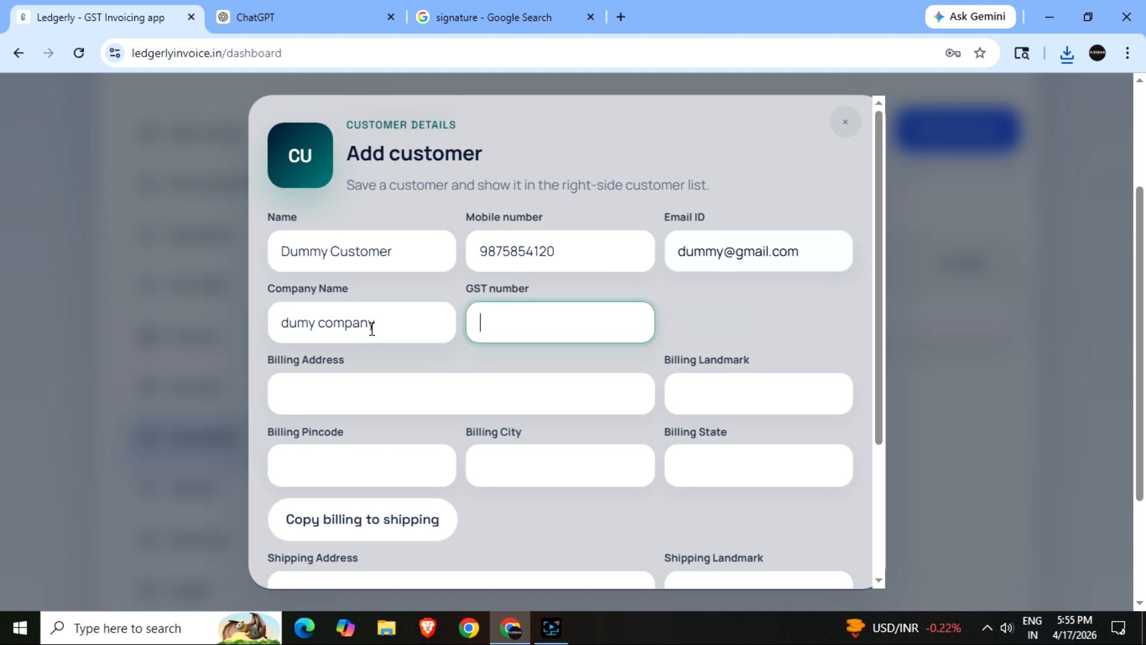
{"action": "type", "text": "1649616516"}
{"action": "key", "text": "Tab"}
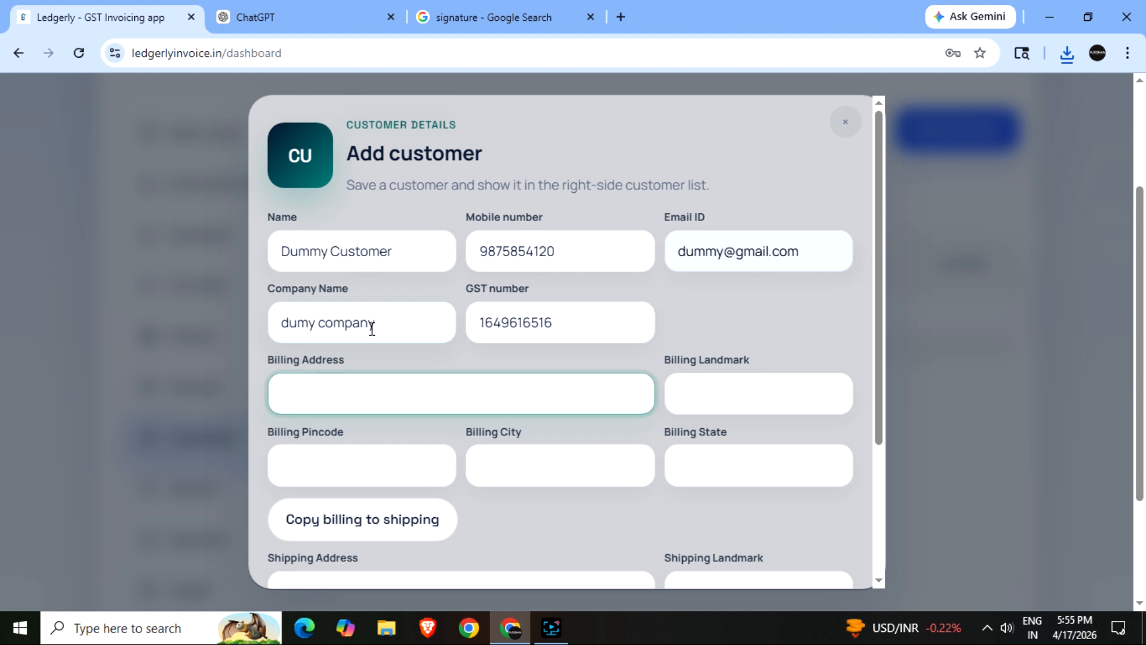
{"action": "type", "text": "type your dummy address here"}
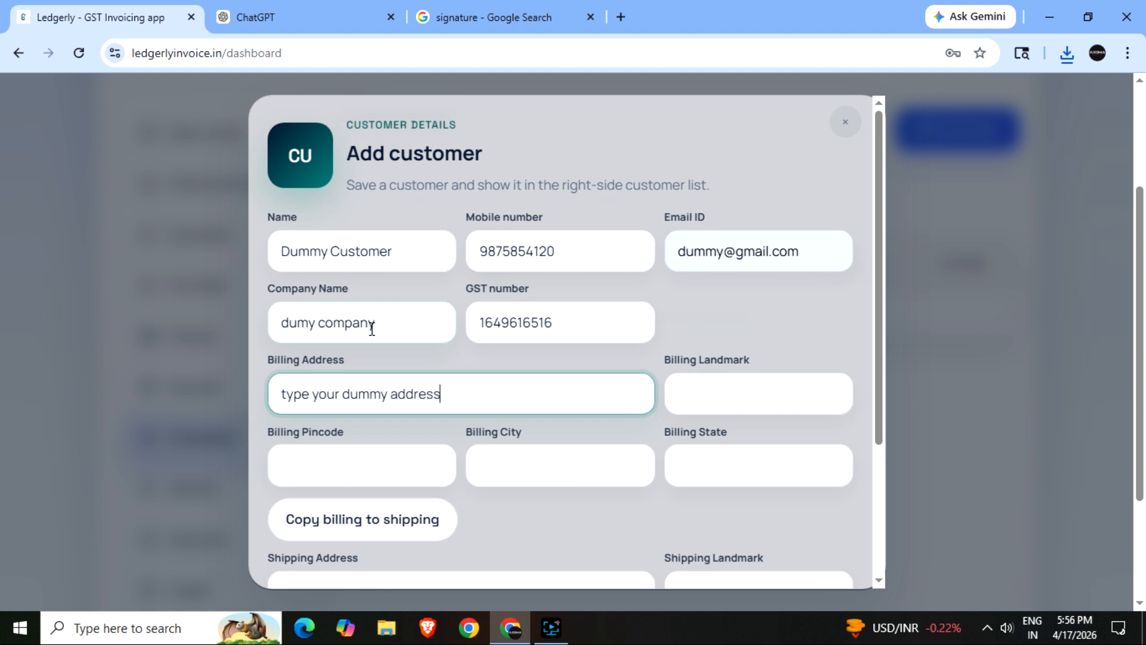
{"action": "left_click", "coordinate": [707, 388]}
{"action": "type", "text": "dummy"}
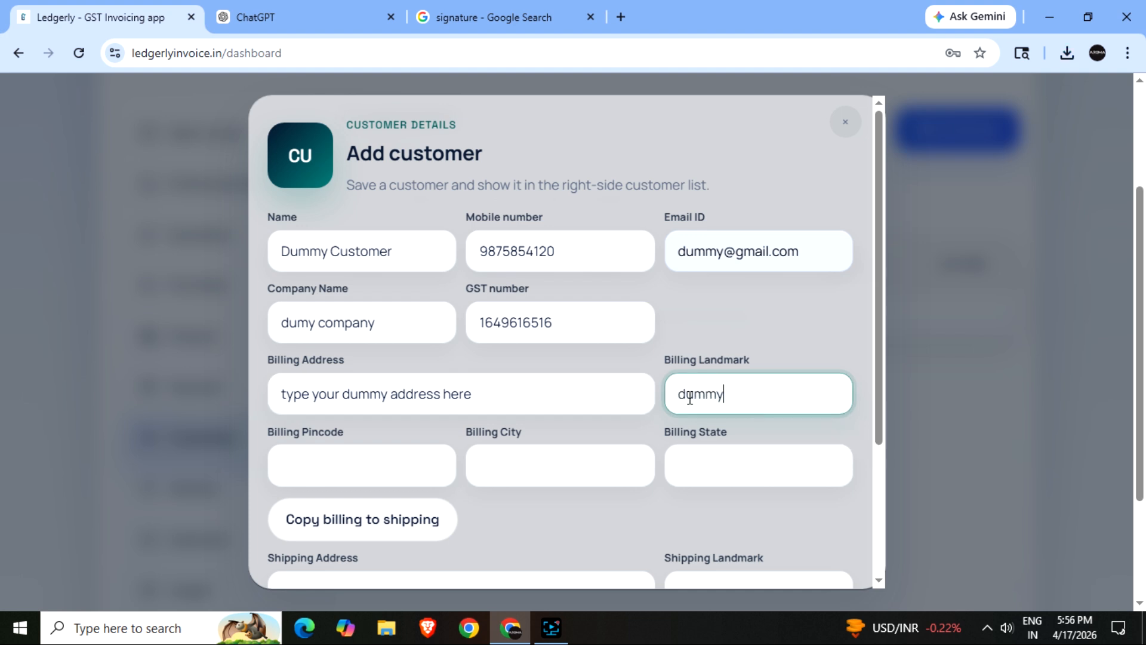
{"action": "left_click", "coordinate": [398, 466]}
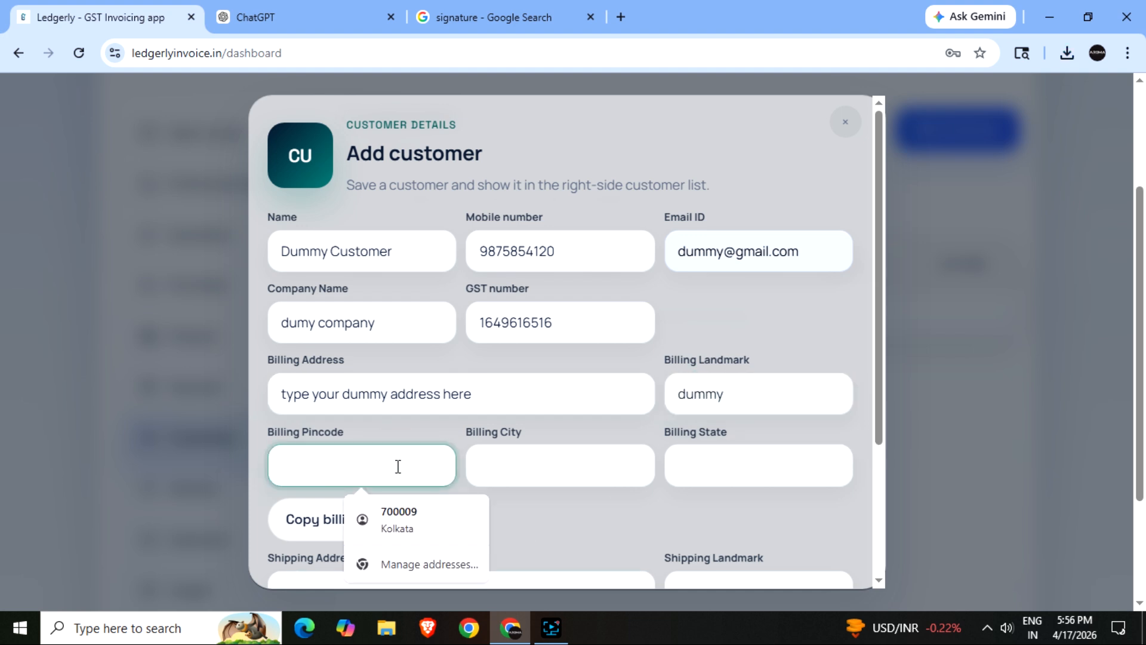
{"action": "type", "text": "700009"}
{"action": "left_click", "coordinate": [589, 461]}
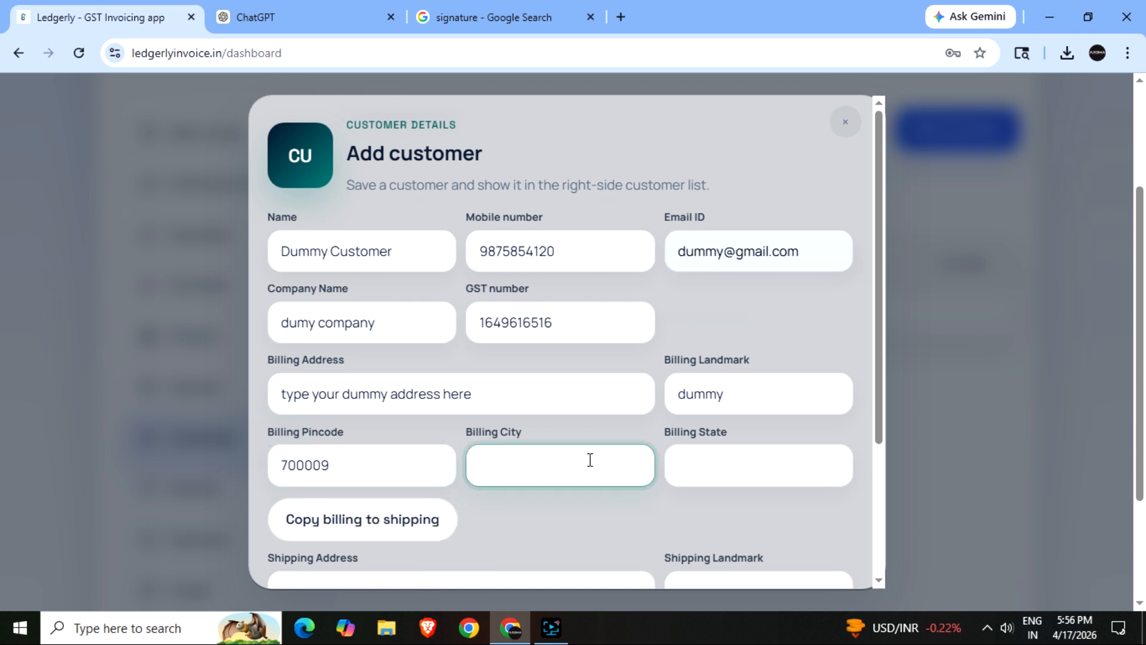
{"action": "scroll", "coordinate": [490, 515], "scroll_direction": "down", "scroll_amount": 3}
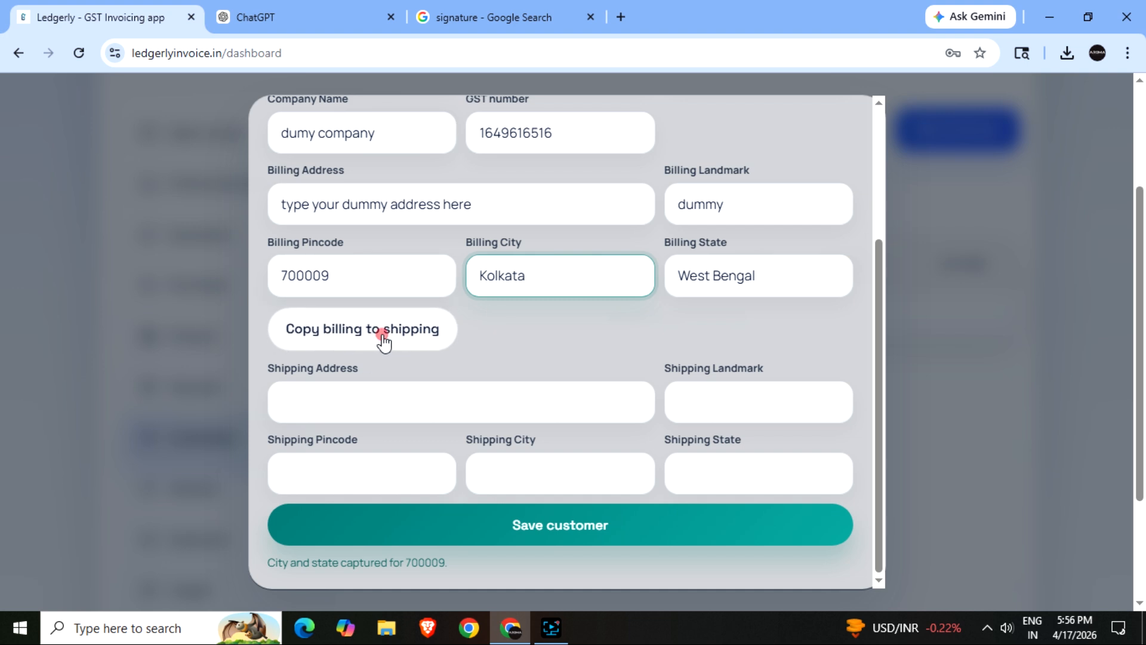
{"action": "left_click", "coordinate": [380, 336]}
{"action": "left_click", "coordinate": [540, 536]}
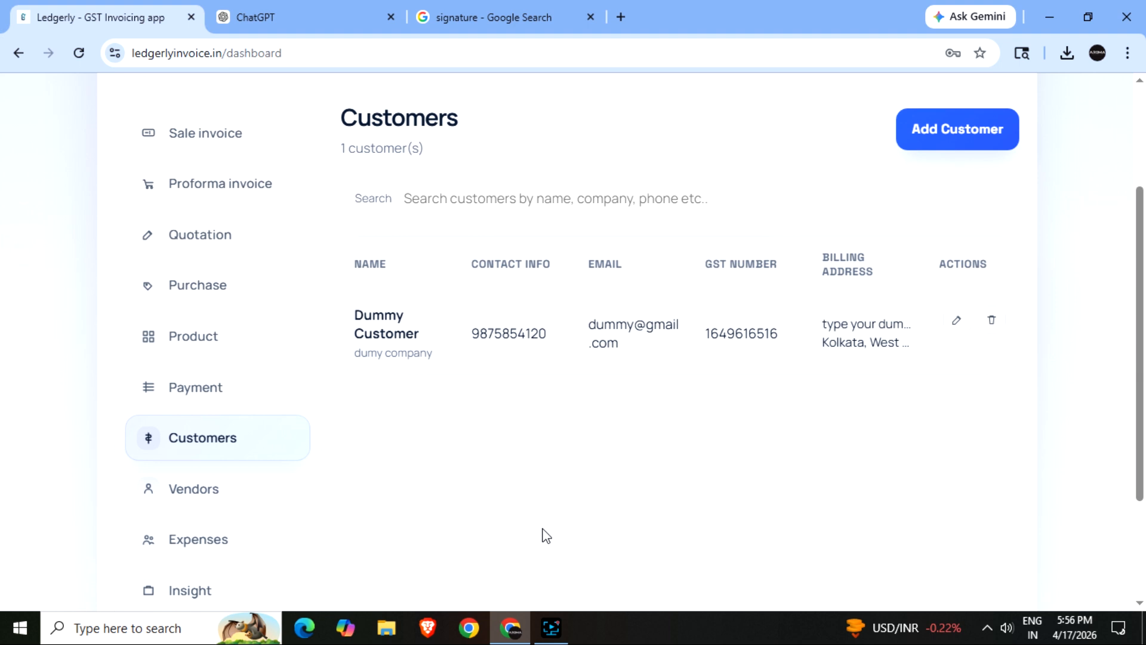
- Add a new product named 'dummy product' with a selling price of 150
{"action": "left_click", "coordinate": [188, 335]}
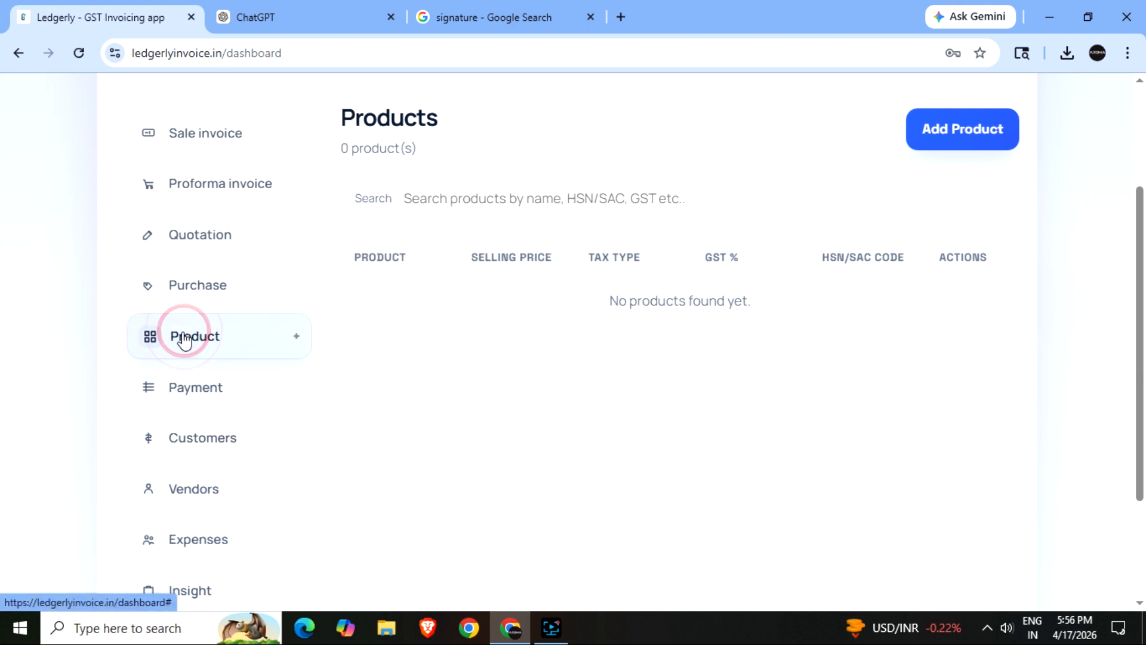
{"action": "left_click", "coordinate": [961, 140]}
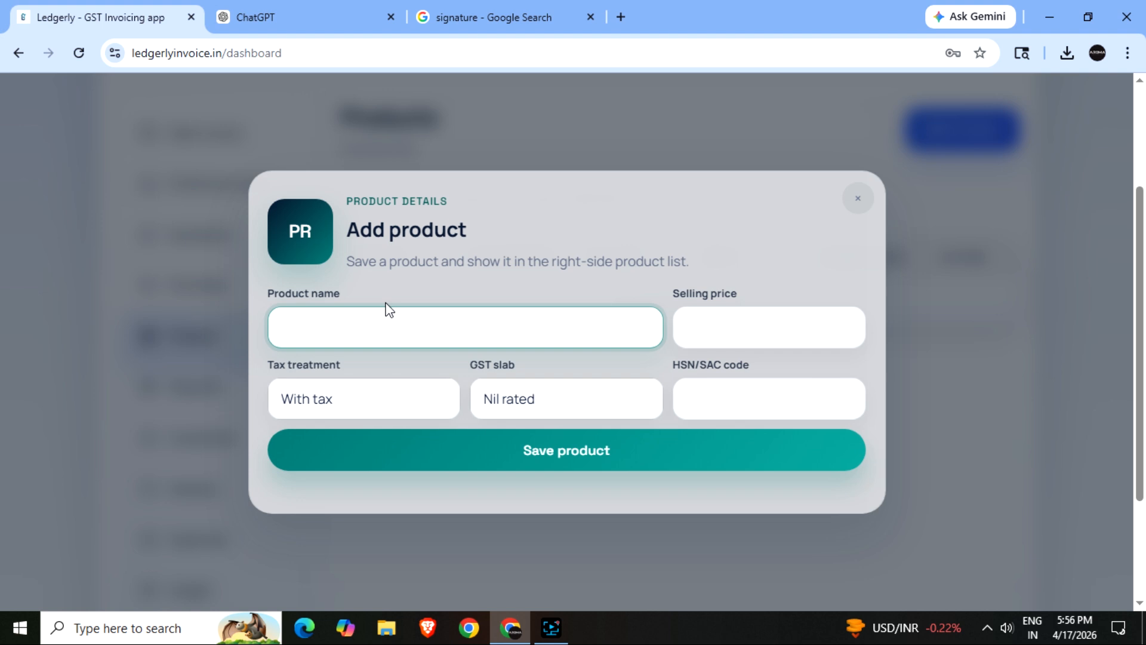
{"action": "type", "text": "dummy product"}
{"action": "left_click", "coordinate": [758, 321]}
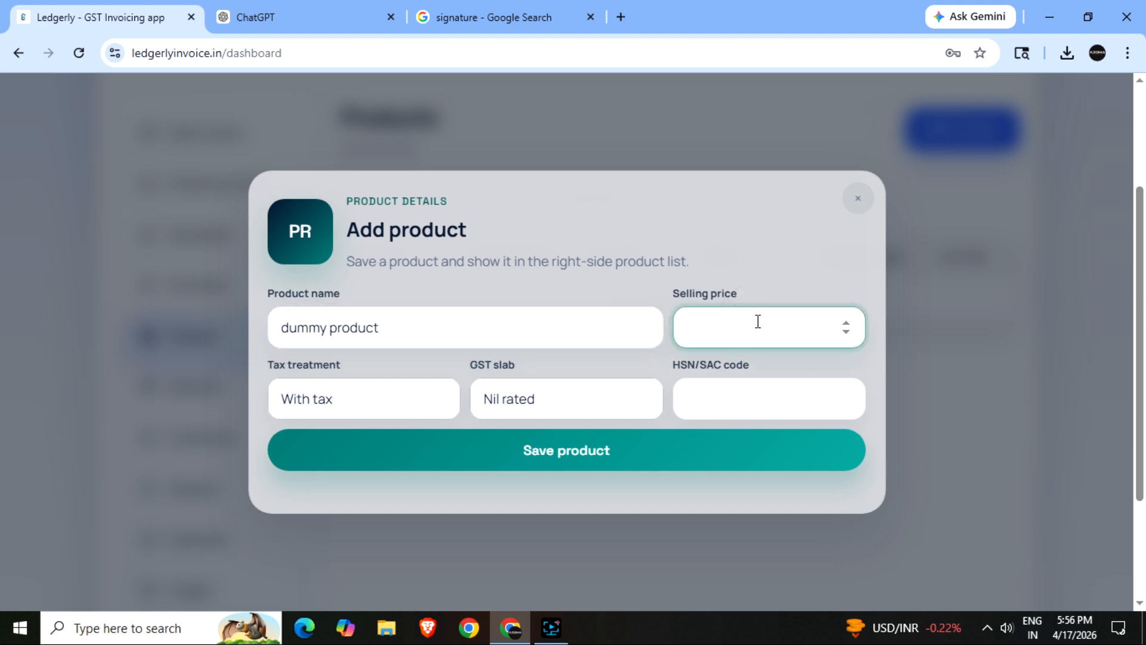
{"action": "type", "text": "150"}
- Set the product to Without tax, 5% GST and HSN/SAC code 4819, and save it
{"action": "left_click", "coordinate": [361, 416]}
{"action": "left_click", "coordinate": [319, 458]}
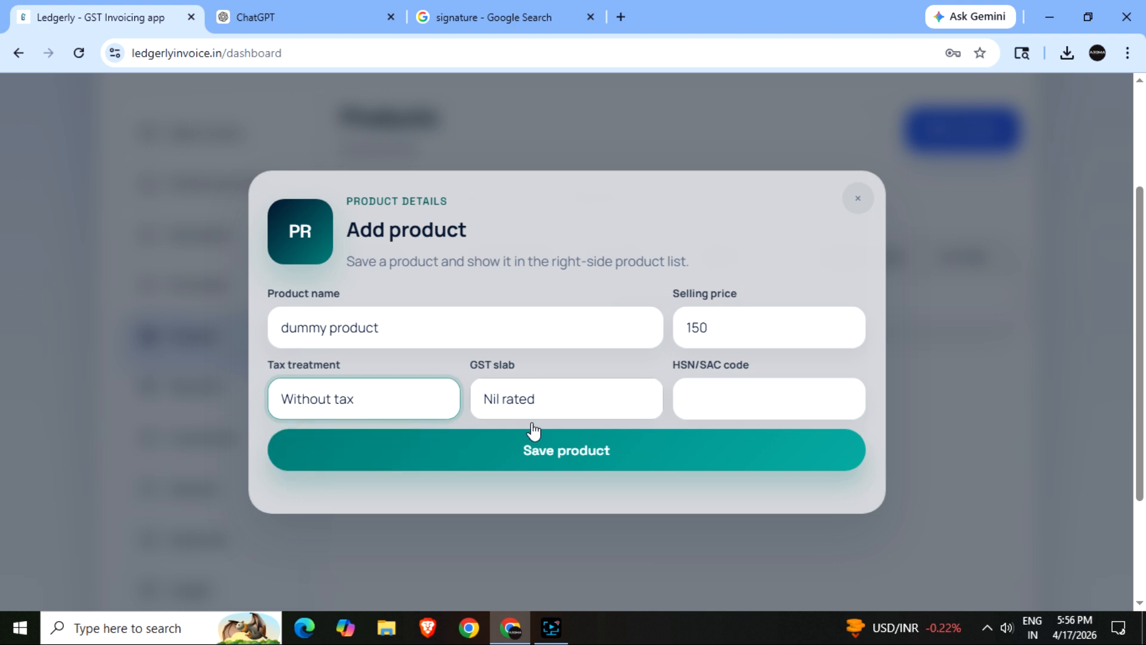
{"action": "left_click", "coordinate": [540, 412]}
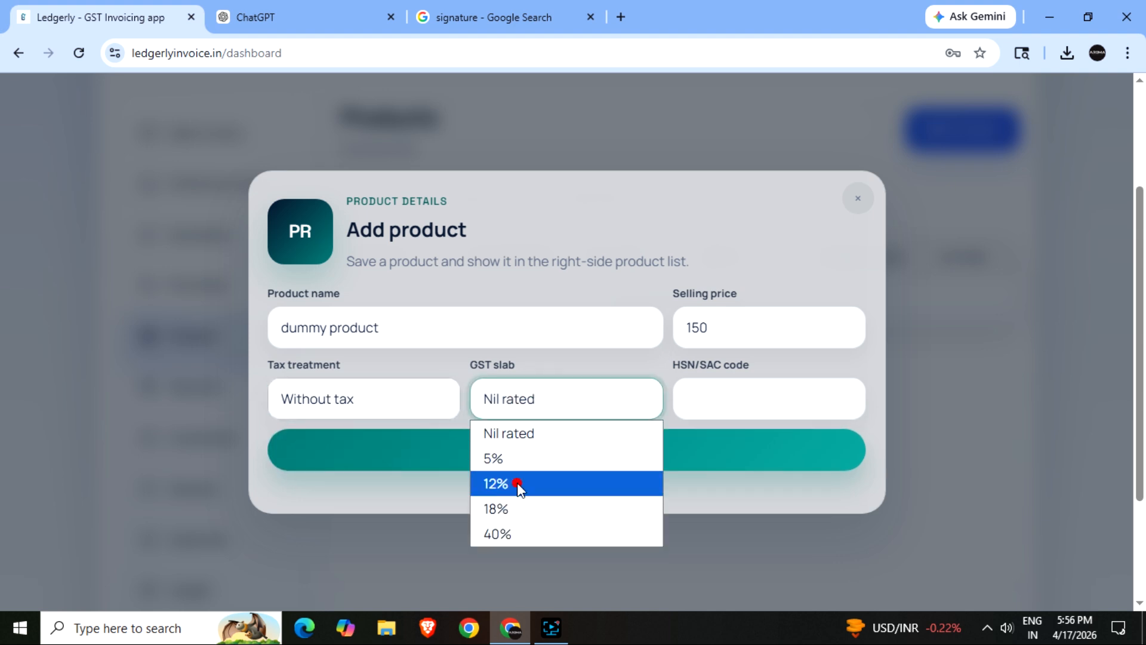
{"action": "left_click", "coordinate": [516, 482]}
{"action": "left_click", "coordinate": [733, 400]}
{"action": "left_click", "coordinate": [535, 409]}
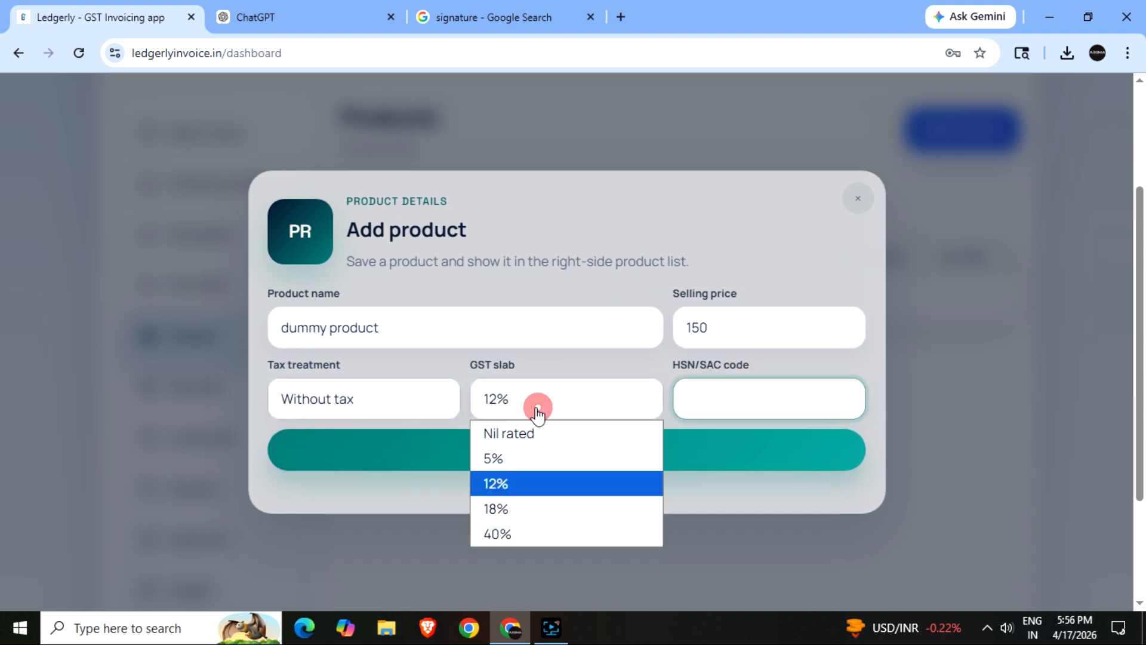
{"action": "left_click", "coordinate": [503, 456]}
{"action": "left_click", "coordinate": [731, 405]}
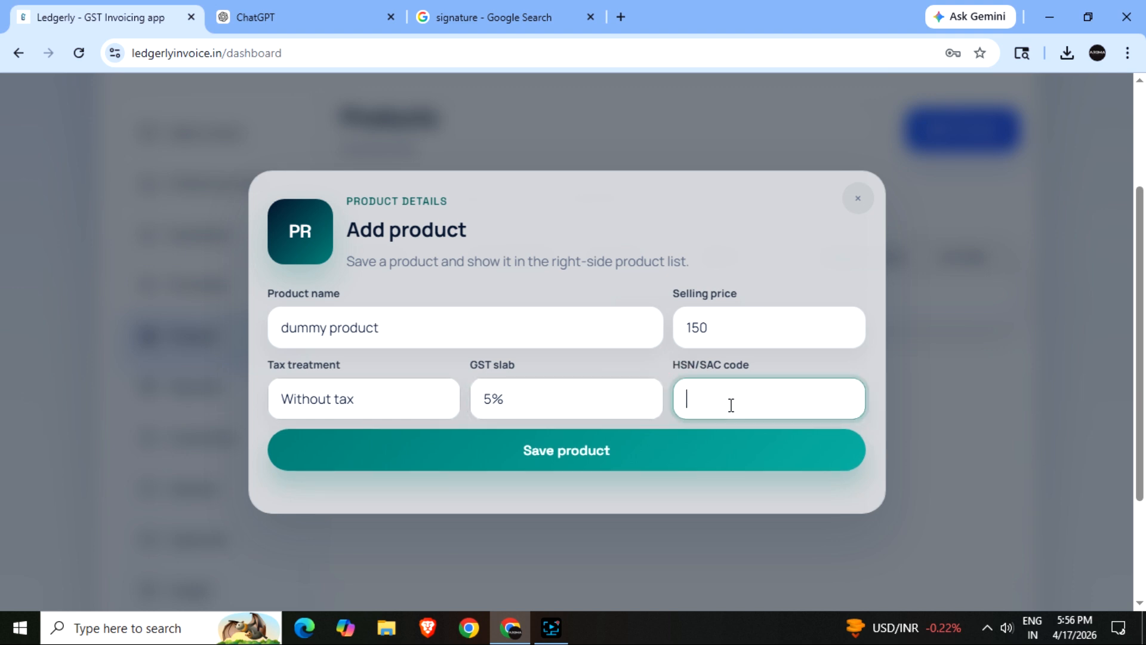
{"action": "type", "text": "4819"}
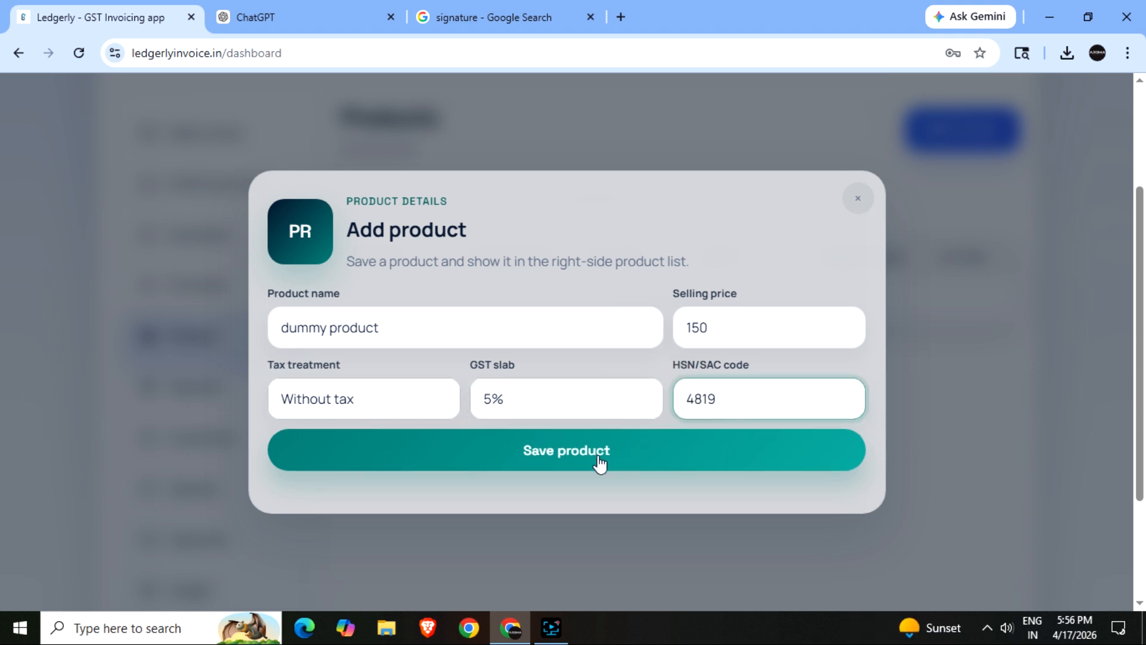
{"action": "left_click", "coordinate": [575, 456]}
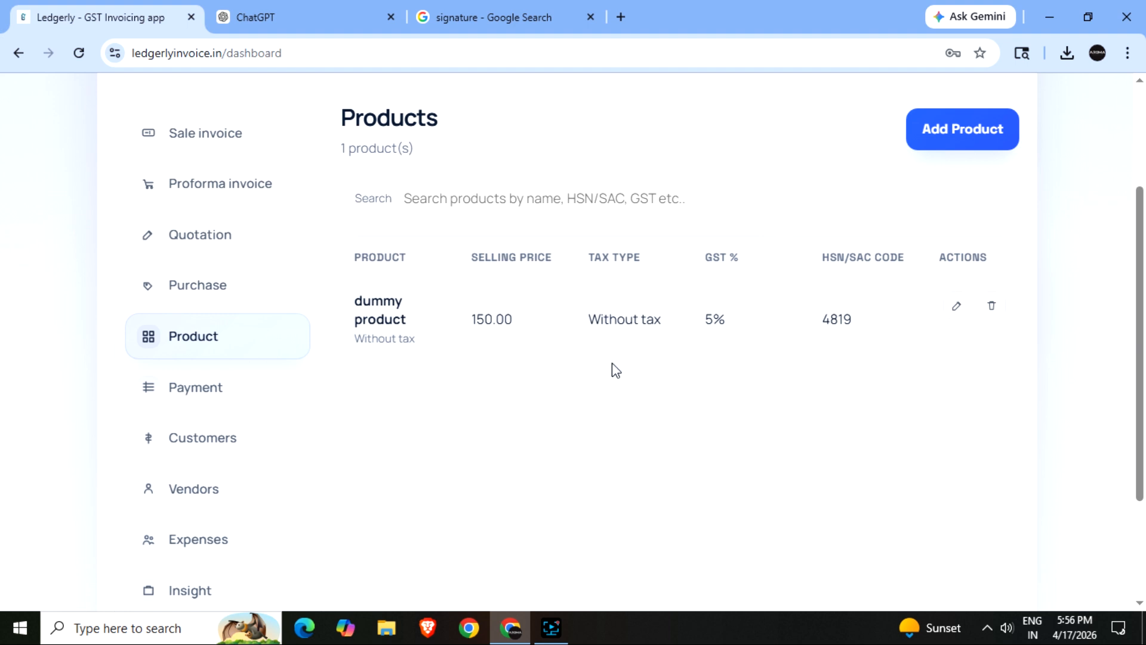
{"action": "scroll", "coordinate": [611, 363], "scroll_direction": "up", "scroll_amount": 3}
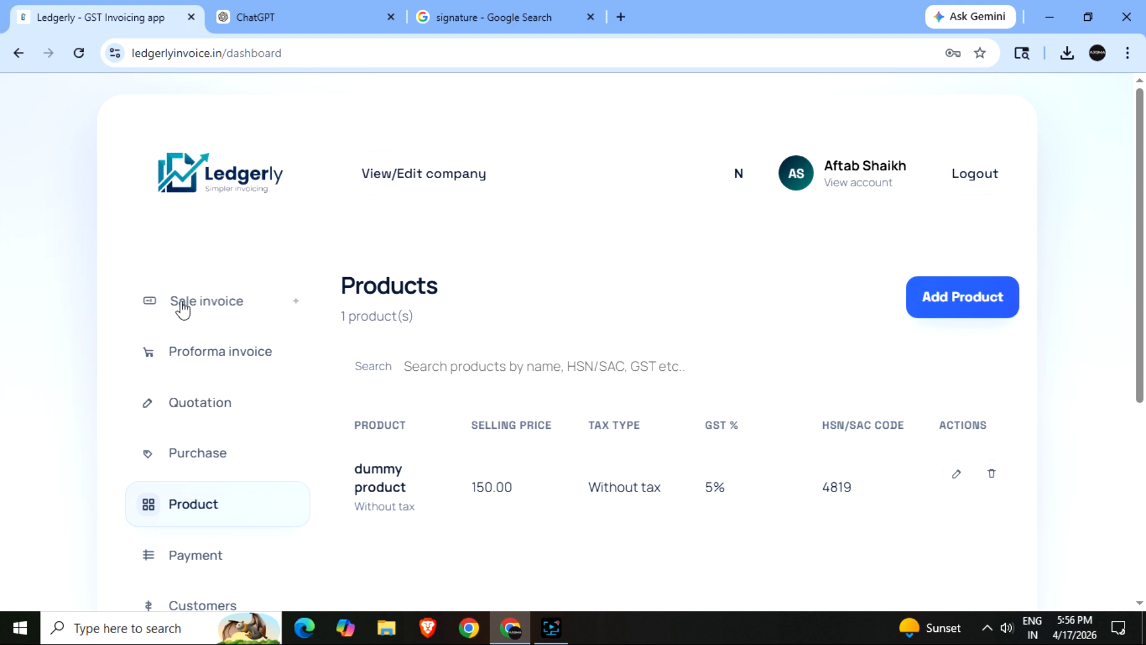
{"action": "left_click", "coordinate": [719, 440]}
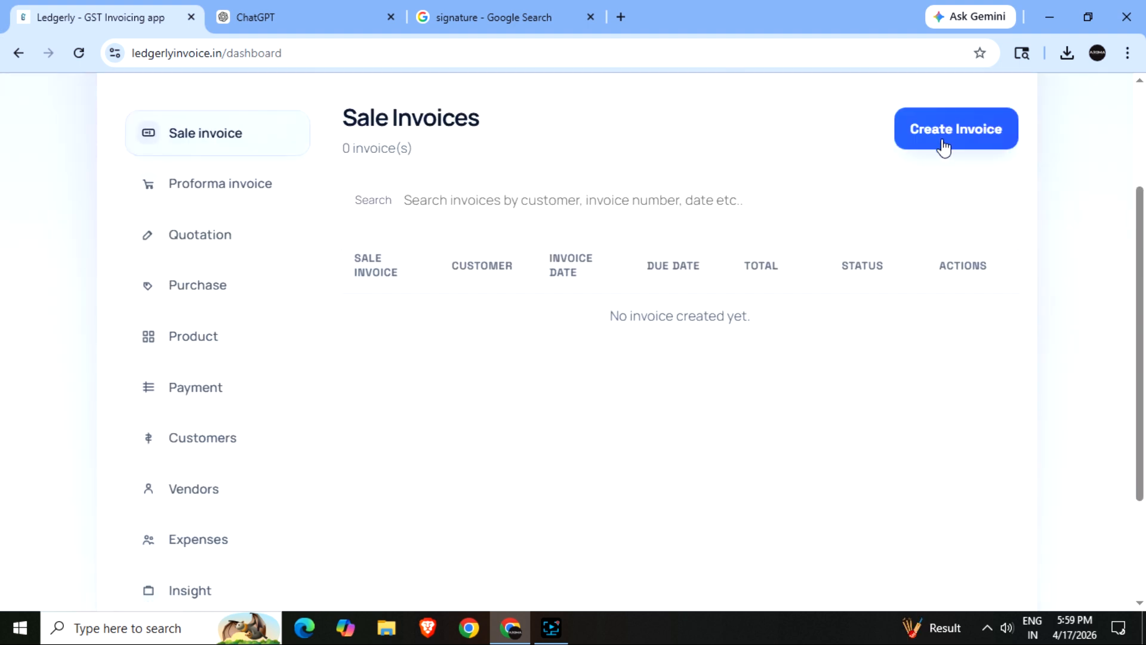
- Create a sale invoice for Dummy Customer dated 15 April 2026 billing 100 units of dummy product
{"action": "left_click", "coordinate": [945, 132]}
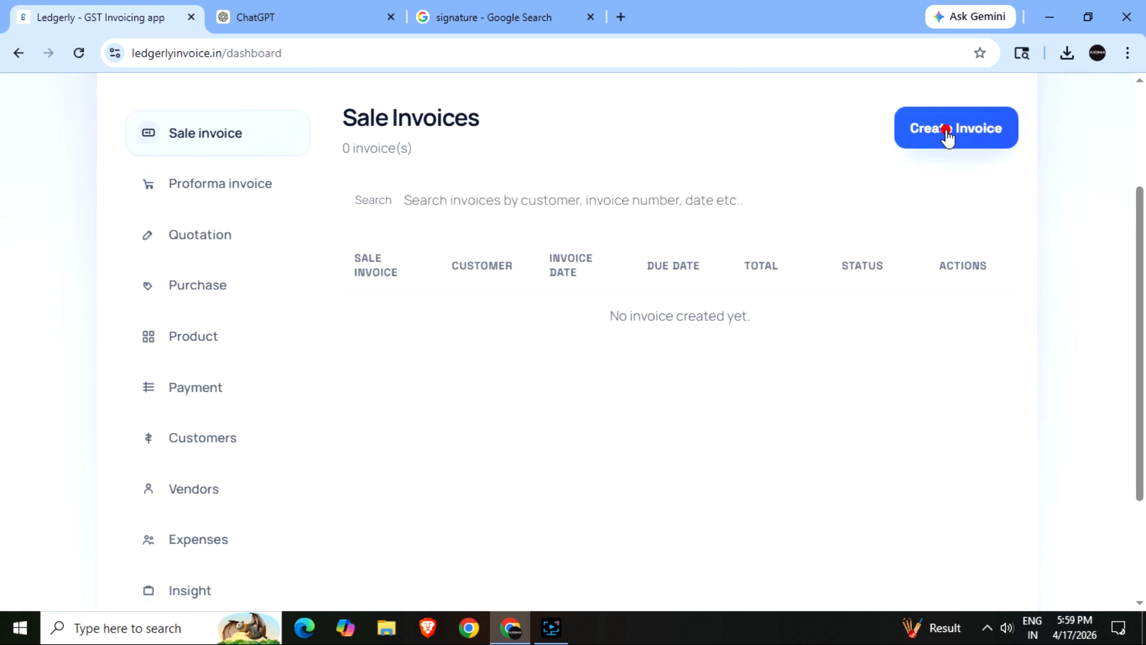
{"action": "left_click", "coordinate": [317, 337]}
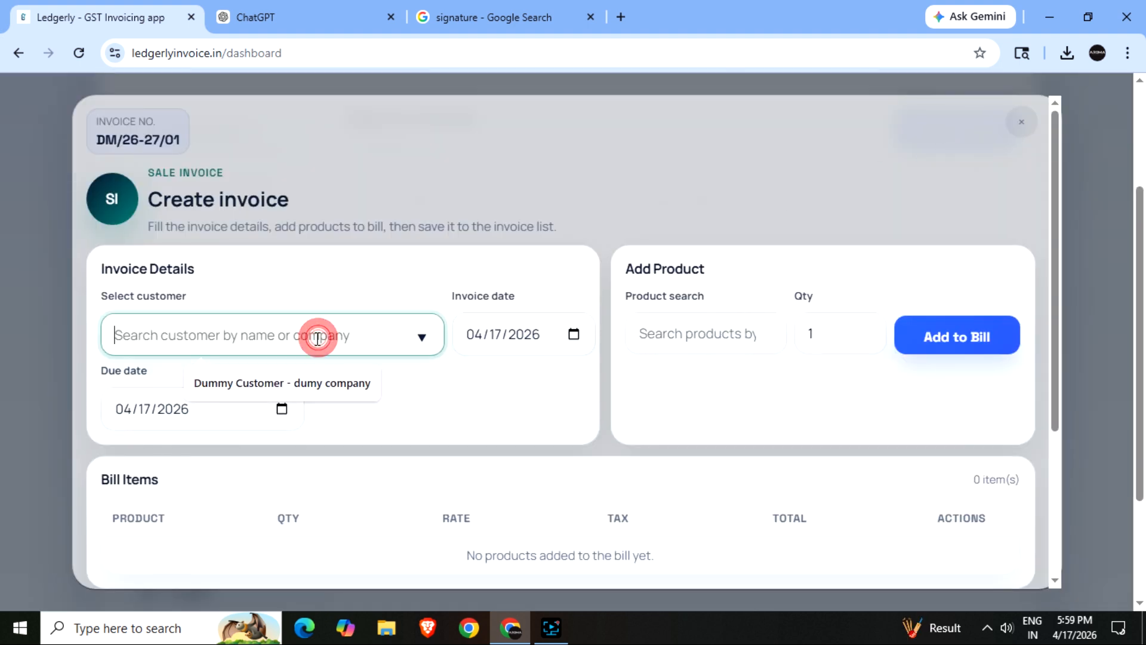
{"action": "left_click", "coordinate": [262, 379]}
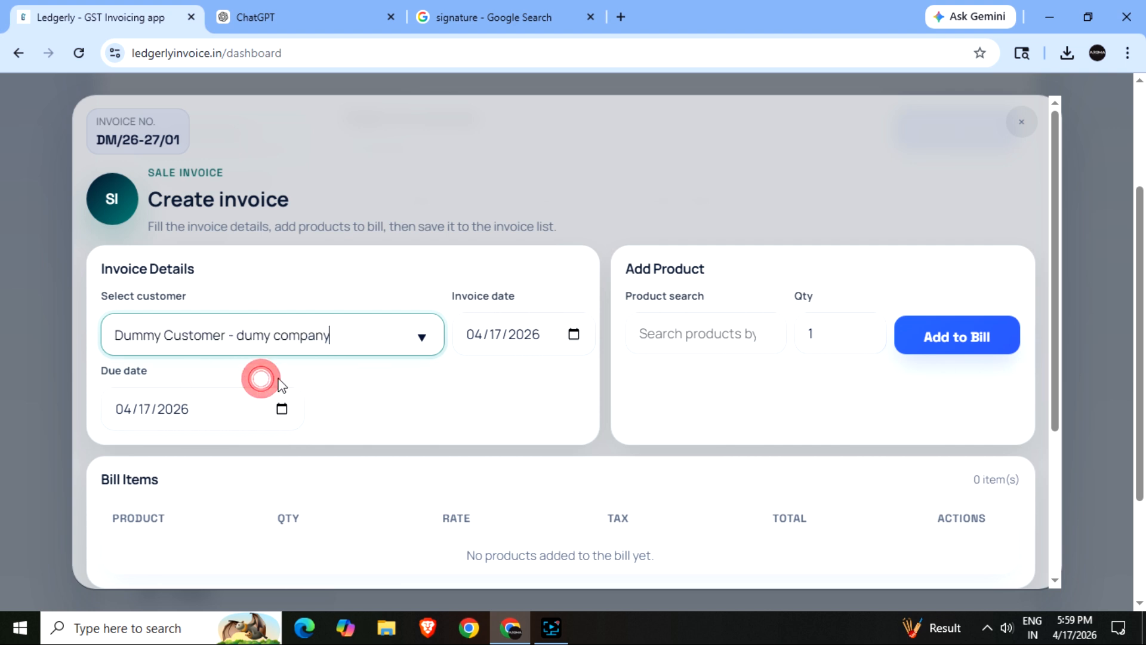
{"action": "left_click", "coordinate": [758, 343]}
{"action": "left_click", "coordinate": [733, 388]}
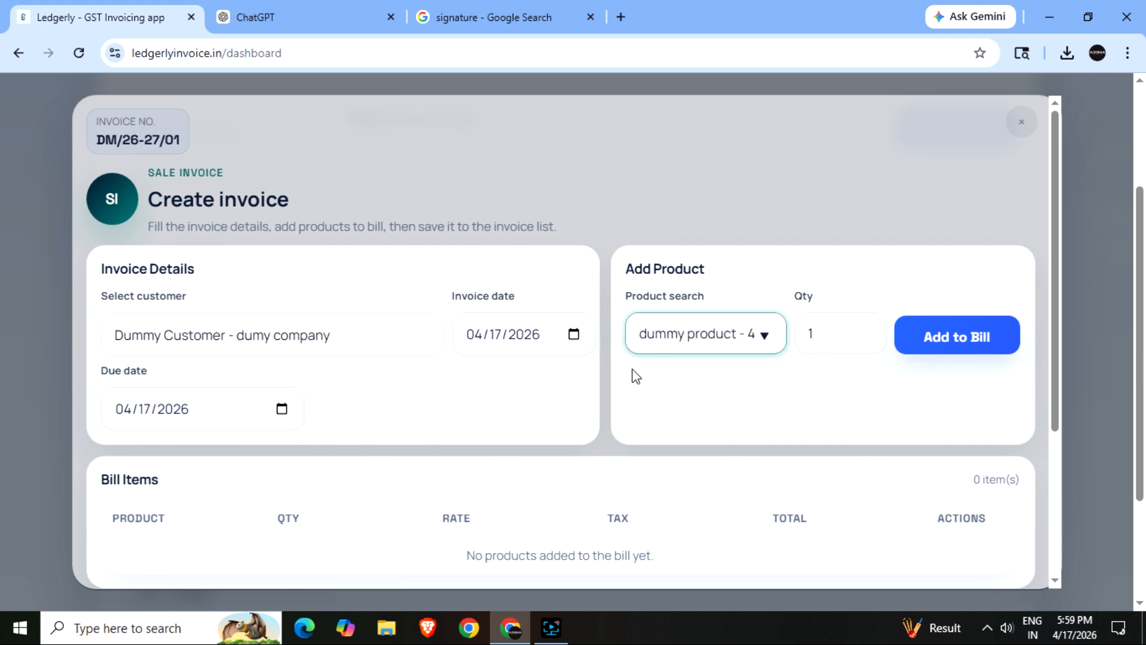
{"action": "left_click", "coordinate": [556, 337]}
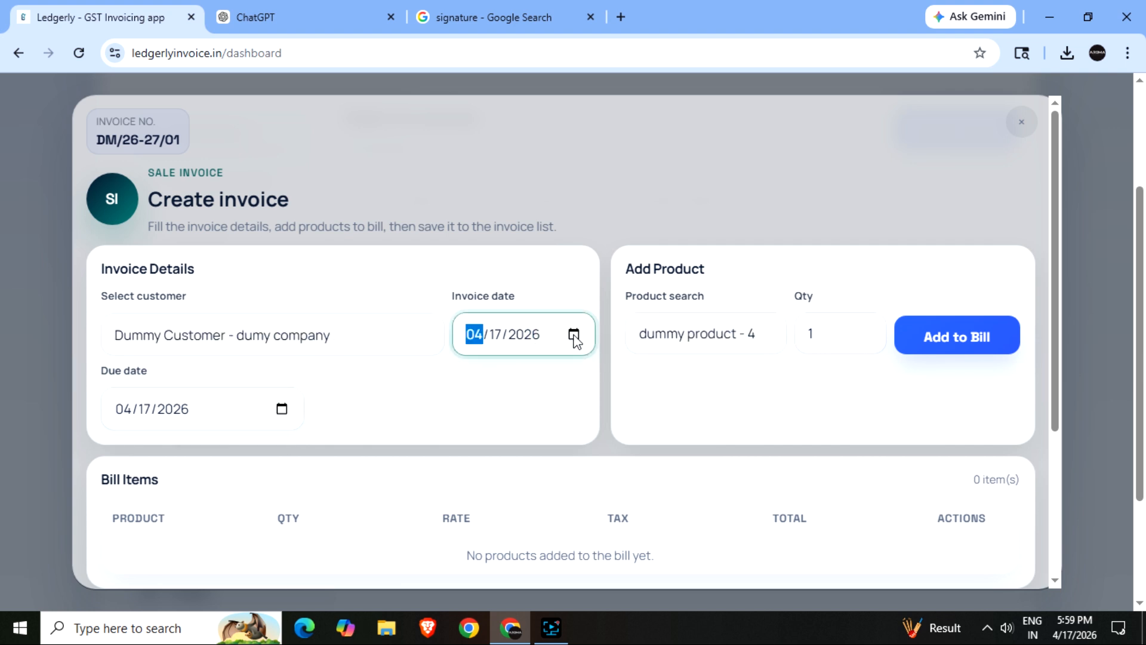
{"action": "left_click", "coordinate": [574, 336]}
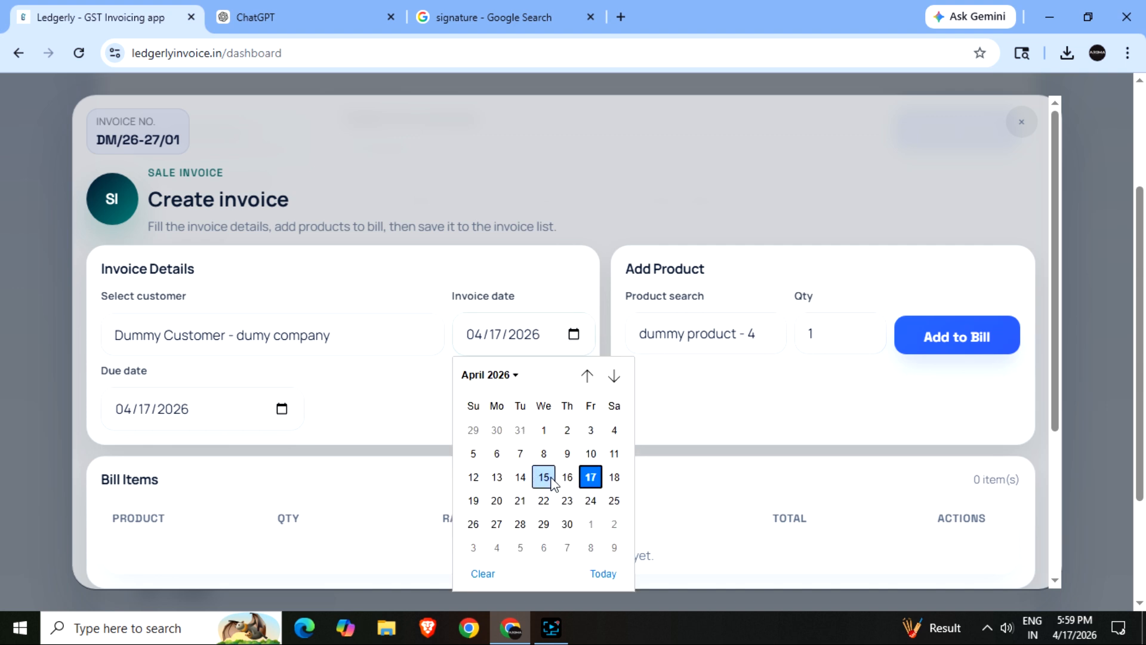
{"action": "left_click", "coordinate": [544, 477]}
{"action": "left_click", "coordinate": [720, 421]}
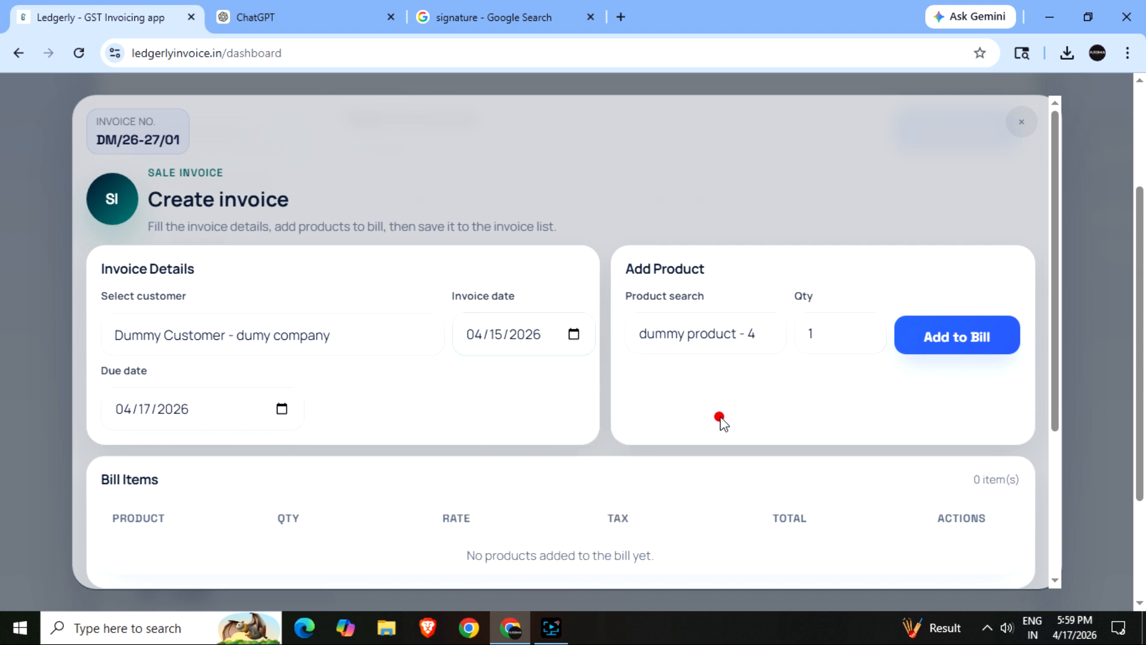
{"action": "left_click", "coordinate": [841, 343]}
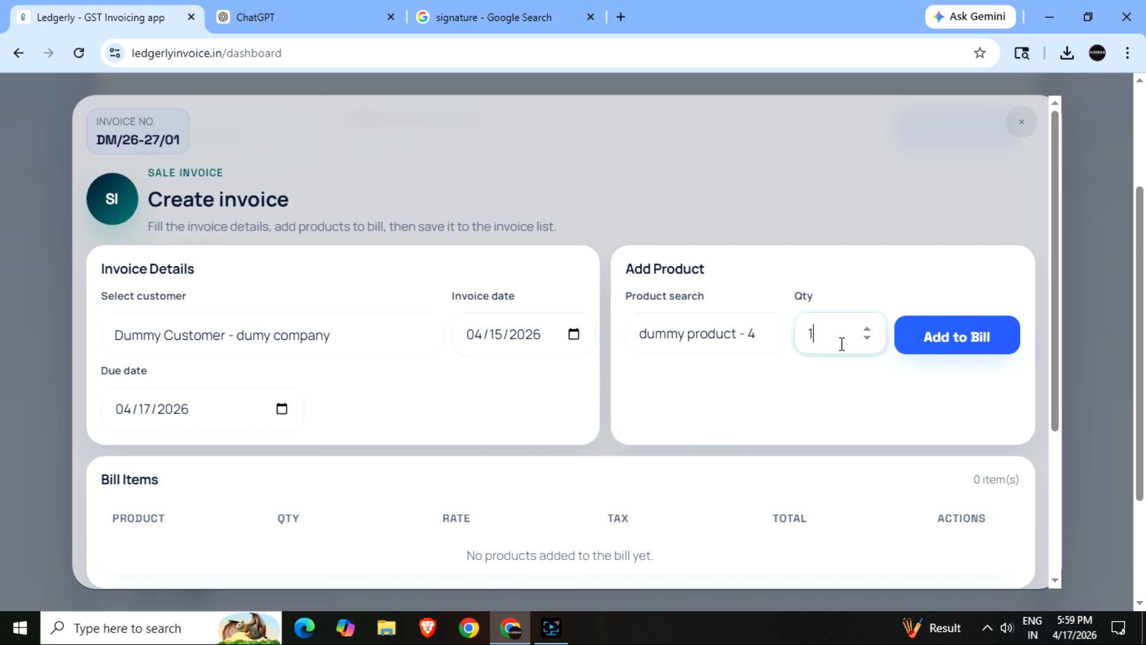
{"action": "left_click", "coordinate": [936, 341]}
{"action": "scroll", "coordinate": [913, 418], "scroll_direction": "down", "scroll_amount": 4}
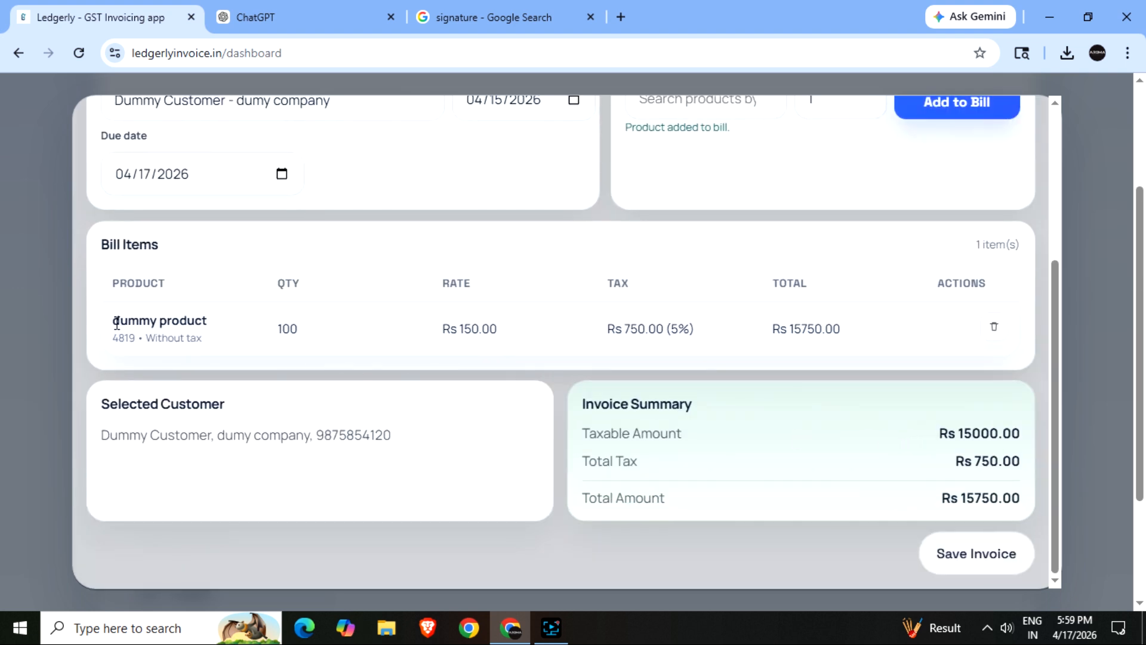
- Highlight the invoice line's product, Rs 150.00 rate, Rs 750.00 tax and Rs 15750.00 total
{"action": "left_click_drag", "start_coordinate": [117, 322], "coordinate": [256, 340]}
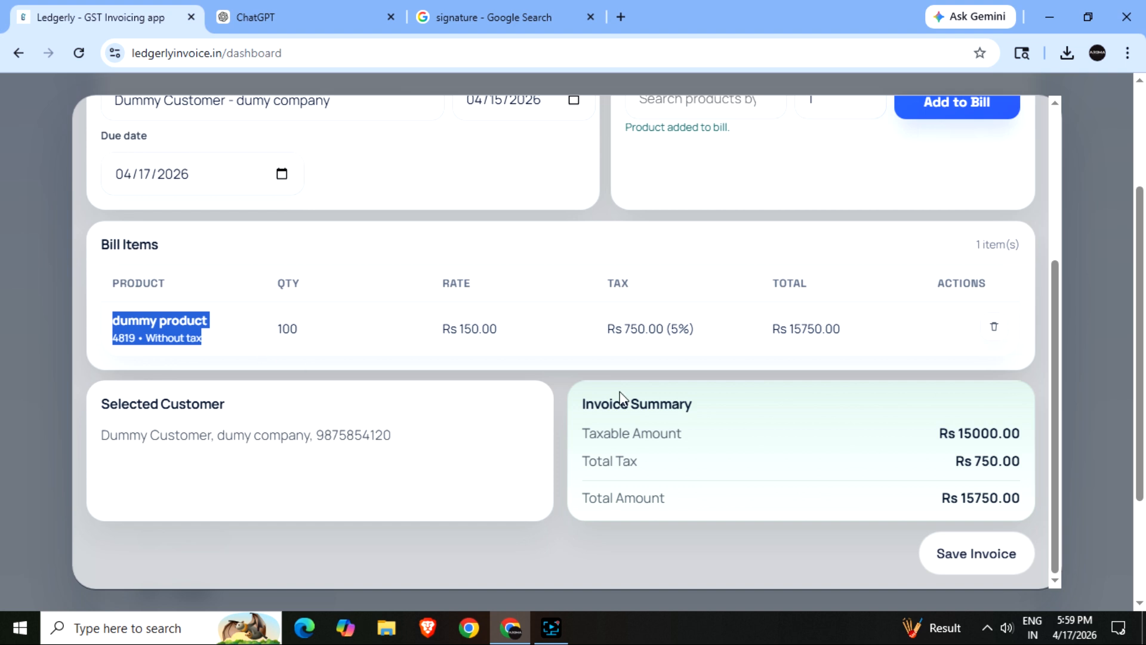
{"action": "left_click_drag", "start_coordinate": [440, 328], "coordinate": [518, 335]}
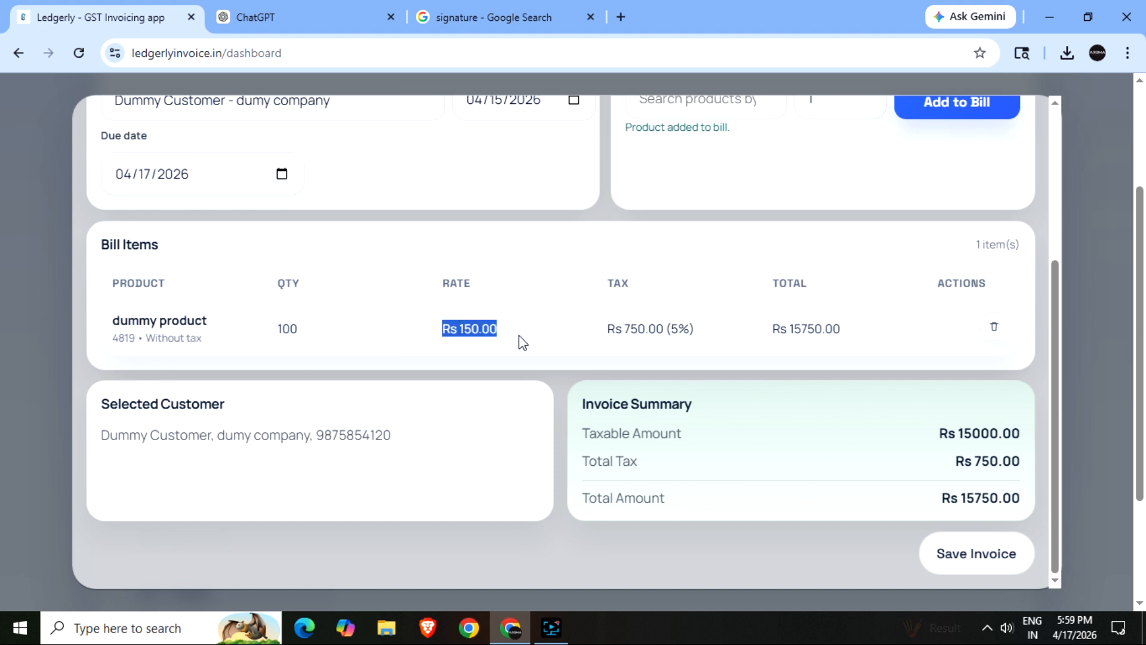
{"action": "left_click", "coordinate": [602, 332]}
{"action": "left_click_drag", "start_coordinate": [695, 334], "coordinate": [696, 345]}
{"action": "left_click_drag", "start_coordinate": [767, 330], "coordinate": [862, 336]}
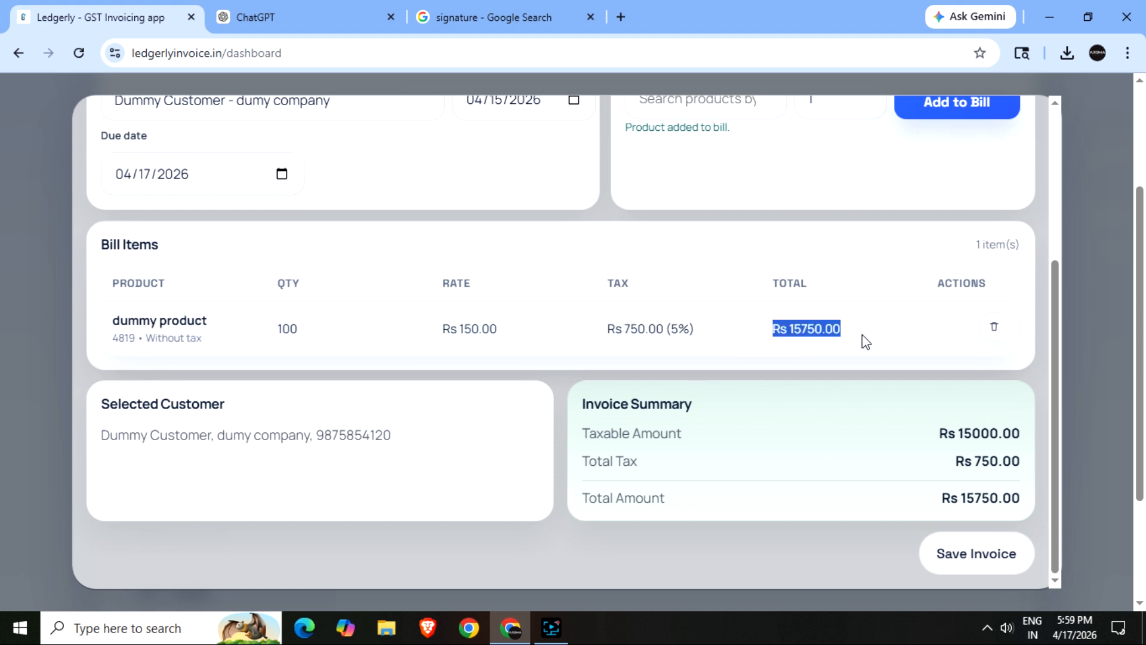
- Save invoice DM/26-27/01 and point out its Pending status in the Sale Invoices list
{"action": "left_click", "coordinate": [980, 557]}
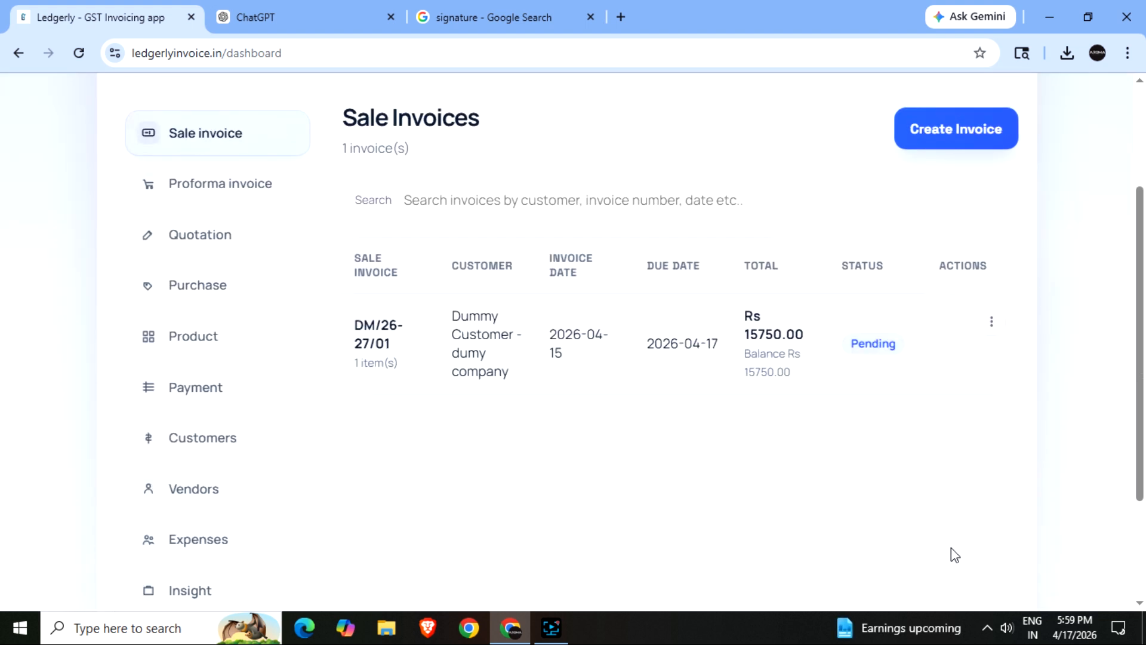
{"action": "double_click", "coordinate": [841, 265]}
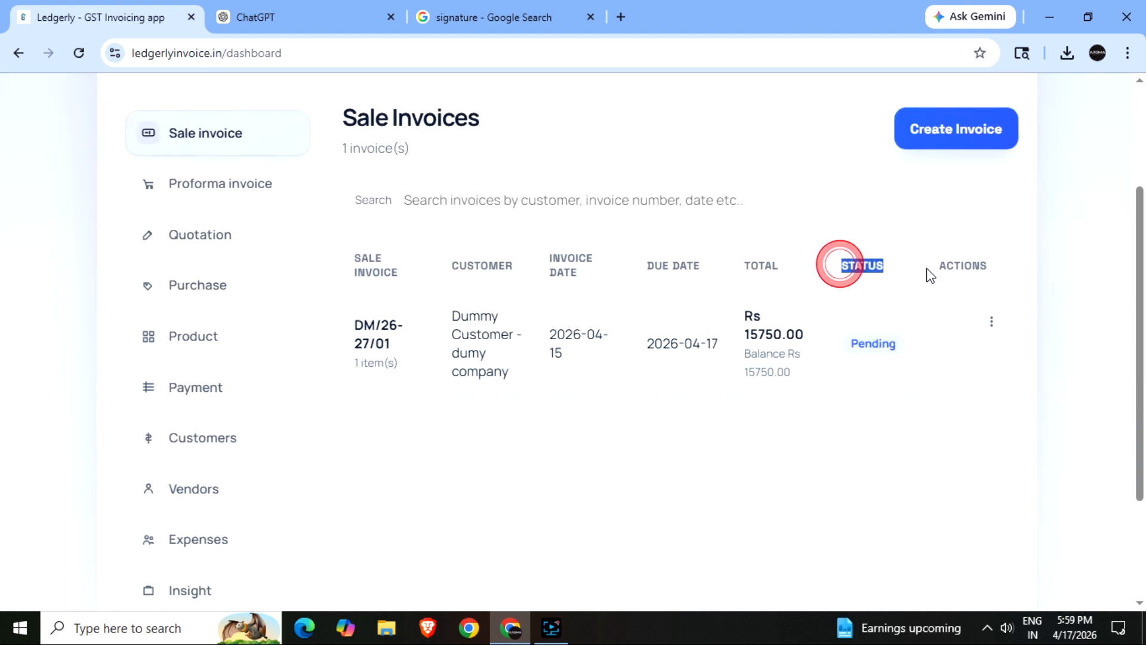
{"action": "left_click", "coordinate": [875, 396]}
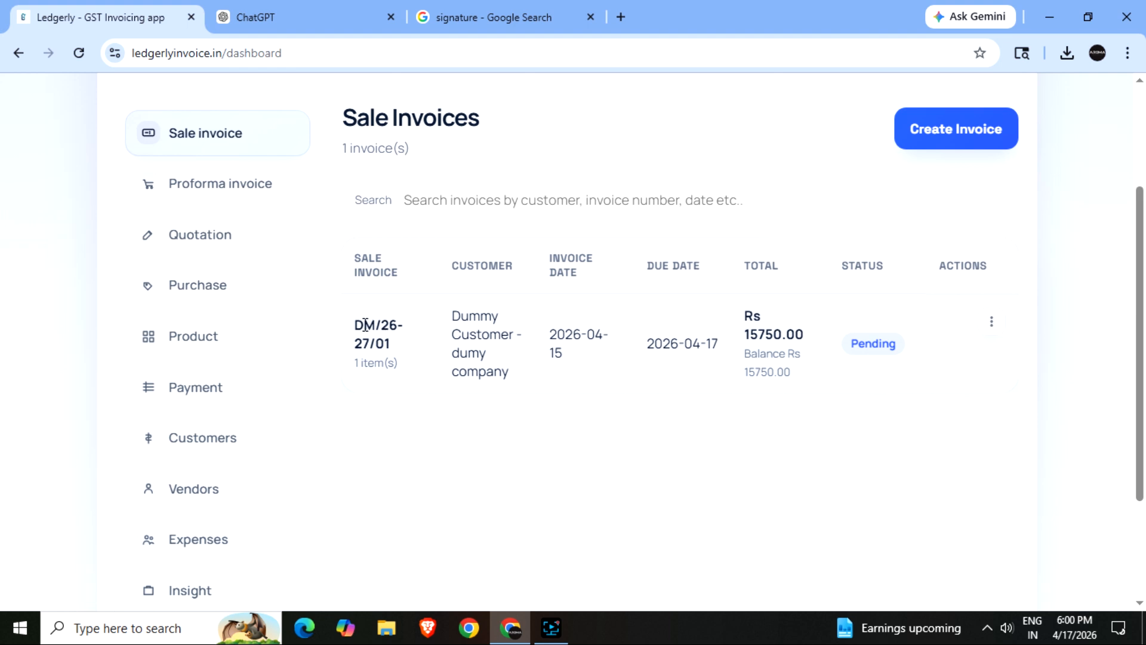
{"action": "left_click_drag", "start_coordinate": [365, 324], "coordinate": [404, 348]}
- Record a Rs 10000.00 payment against invoice DM/26-27/01 from its Actions menu
{"action": "left_click", "coordinate": [710, 465]}
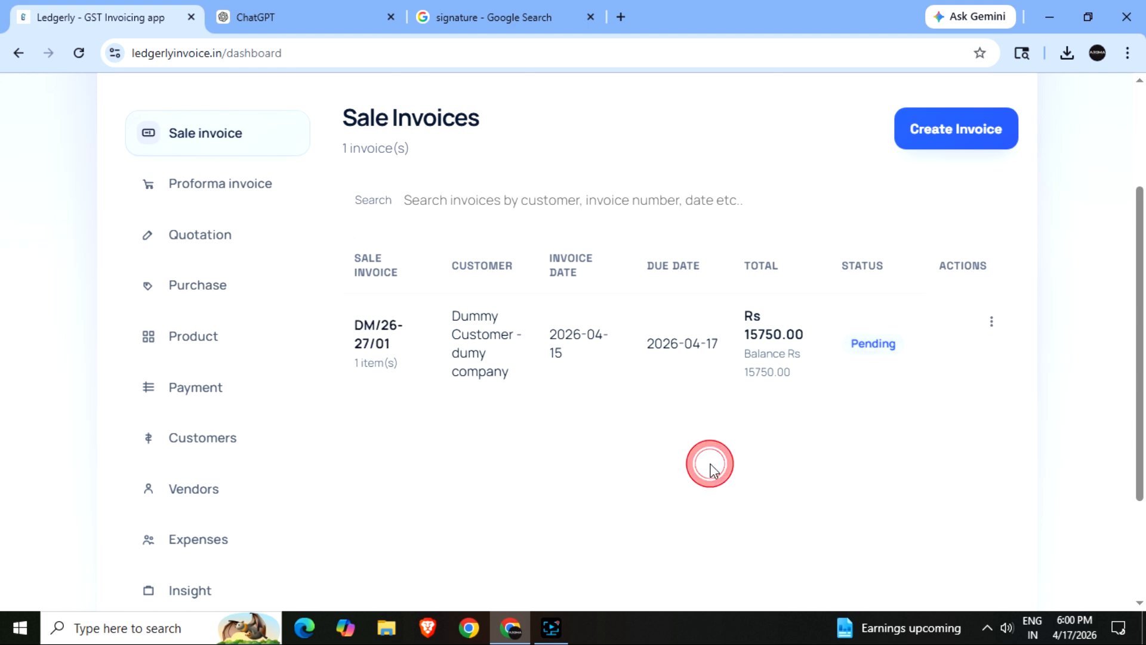
{"action": "left_click", "coordinate": [991, 322]}
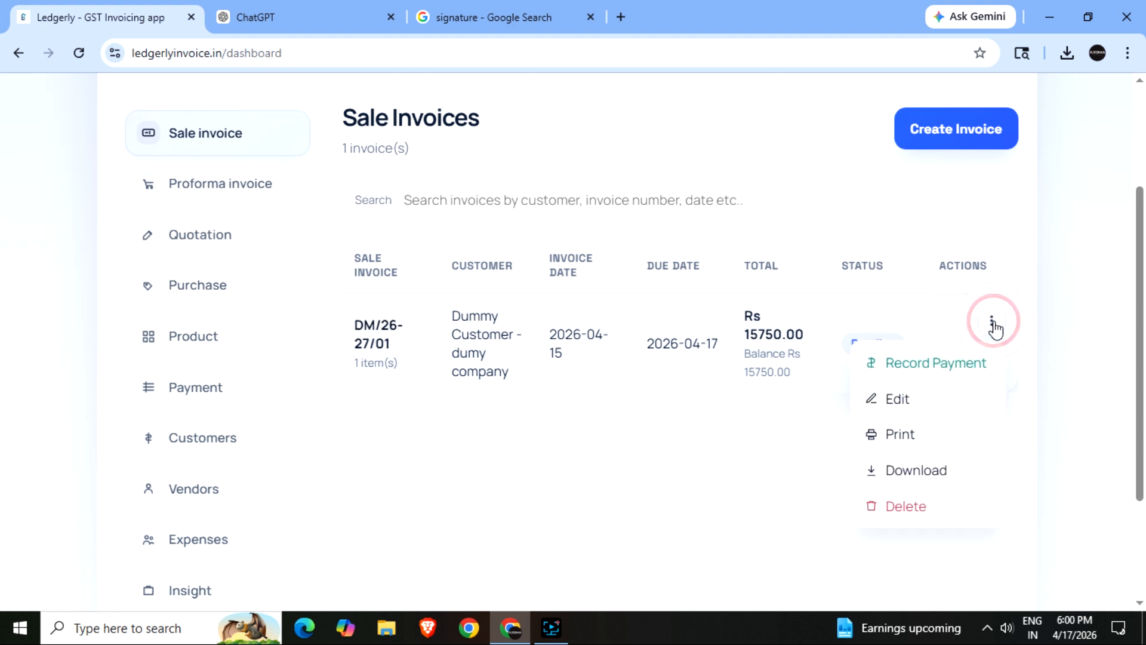
{"action": "left_click", "coordinate": [961, 365]}
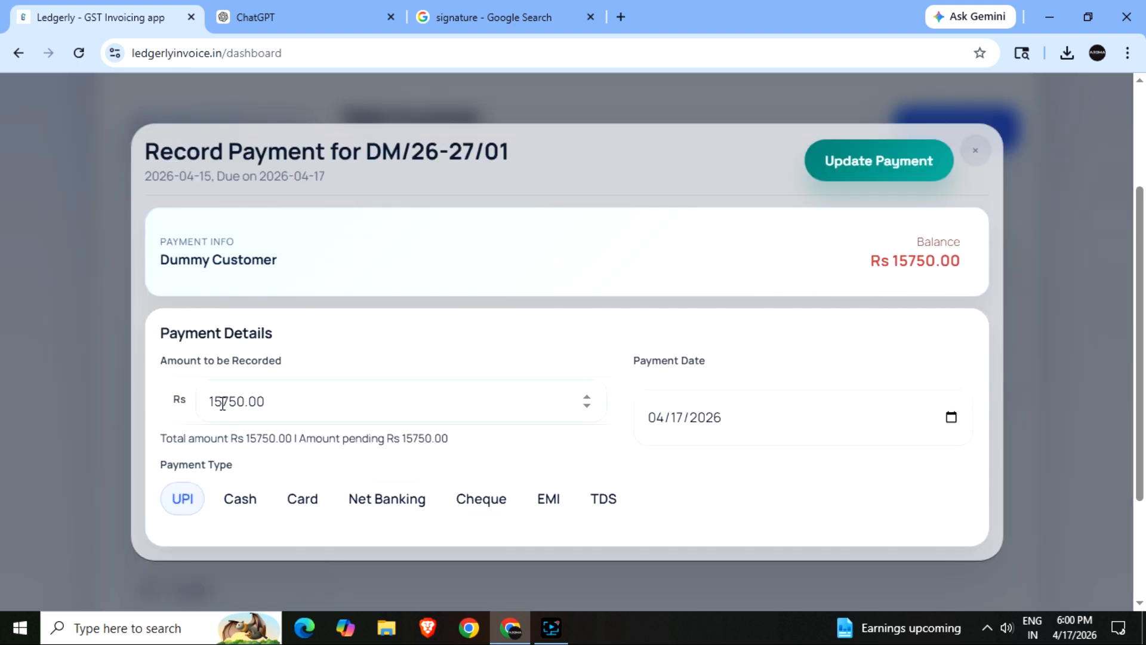
{"action": "left_click_drag", "start_coordinate": [214, 402], "coordinate": [244, 401]}
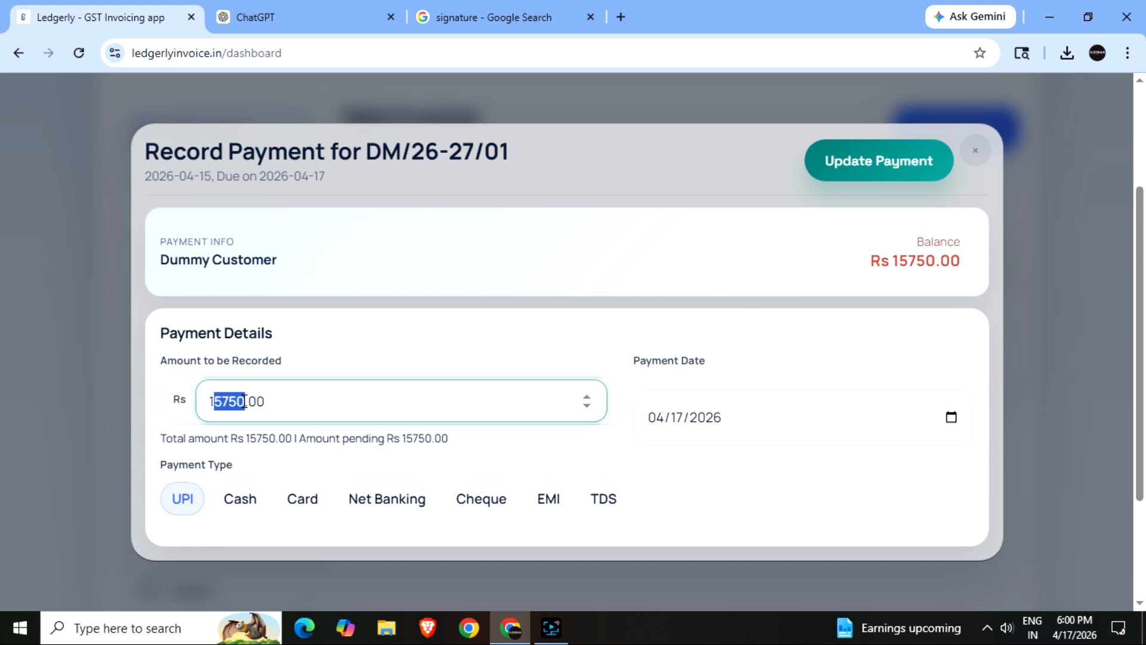
{"action": "type", "text": "000"}
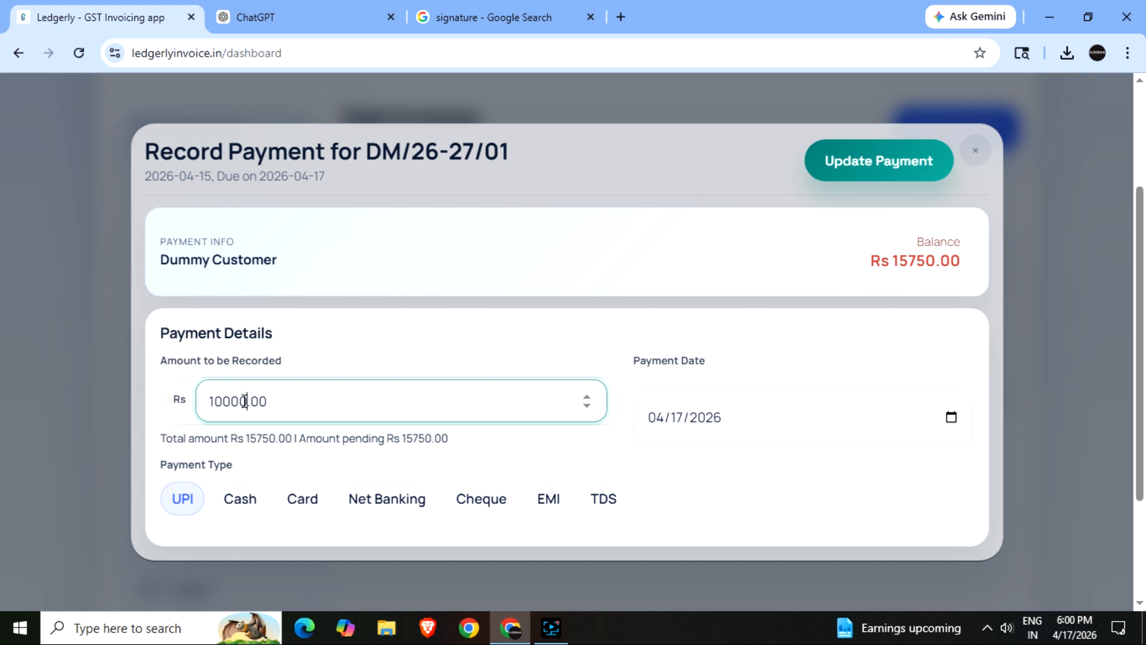
{"action": "left_click", "coordinate": [890, 173]}
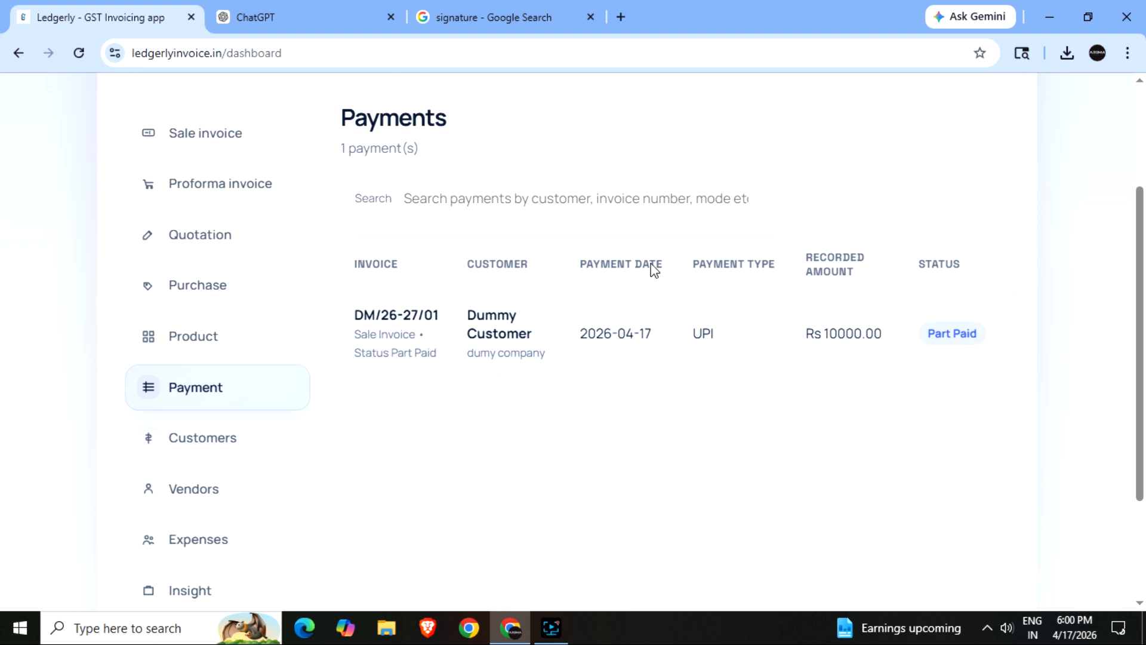
- Switch between Payments and Sale Invoices to confirm DM/26-27/01 is Part Paid with Rs 5750.00 due
{"action": "left_click_drag", "start_coordinate": [349, 126], "coordinate": [458, 119]}
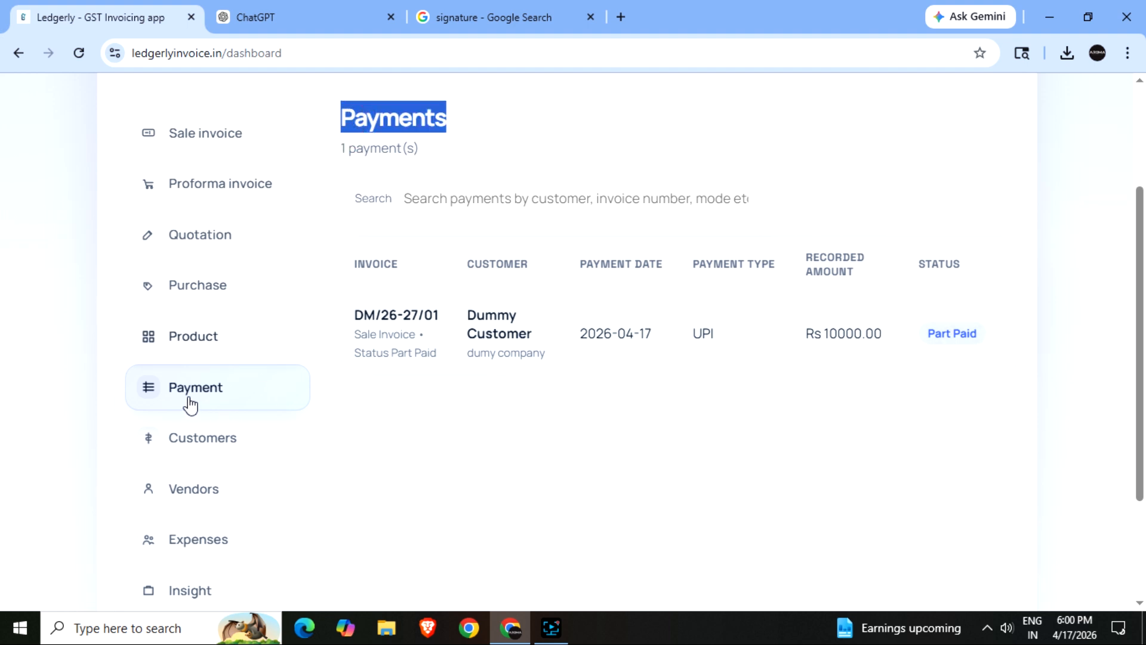
{"action": "left_click", "coordinate": [206, 139]}
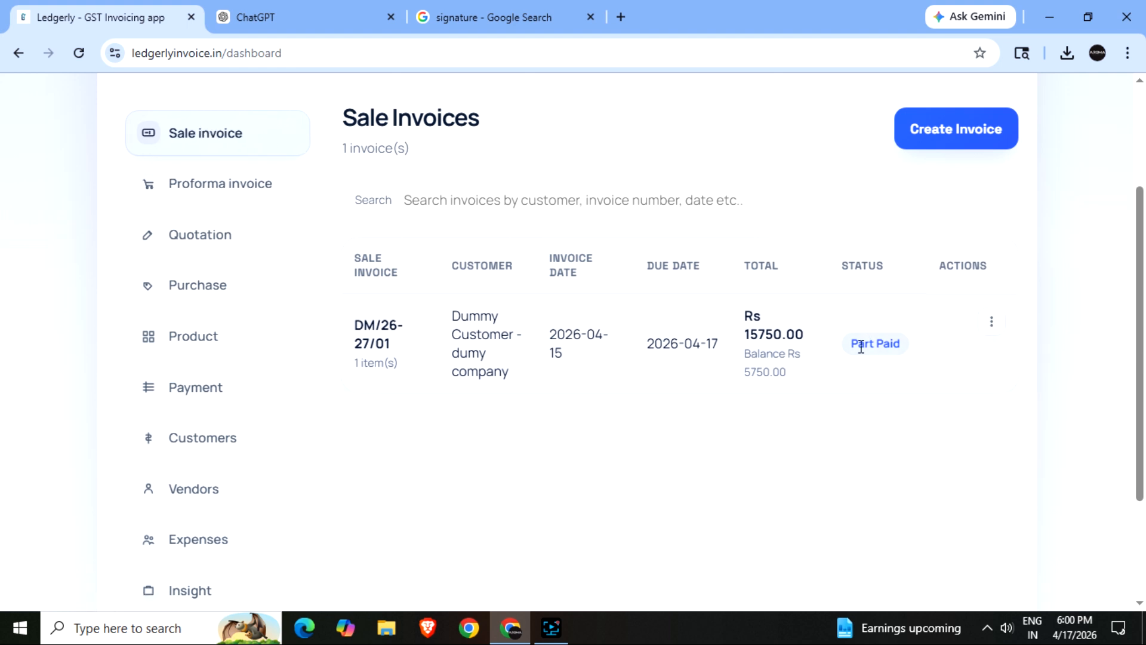
{"action": "left_click", "coordinate": [206, 388]}
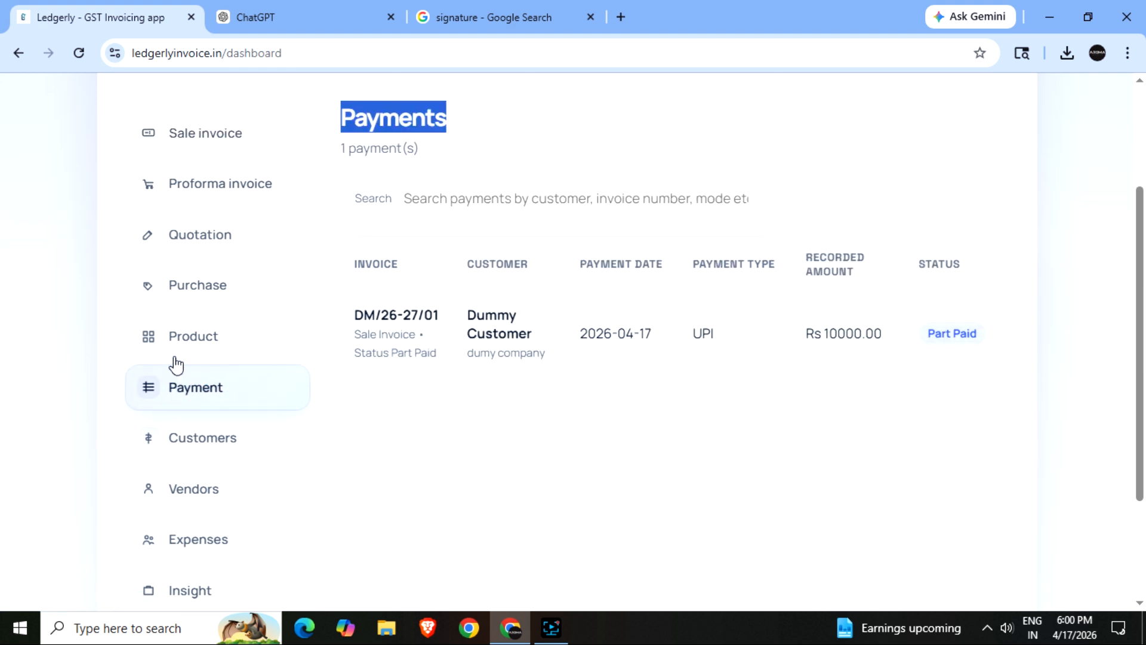
{"action": "left_click", "coordinate": [205, 133]}
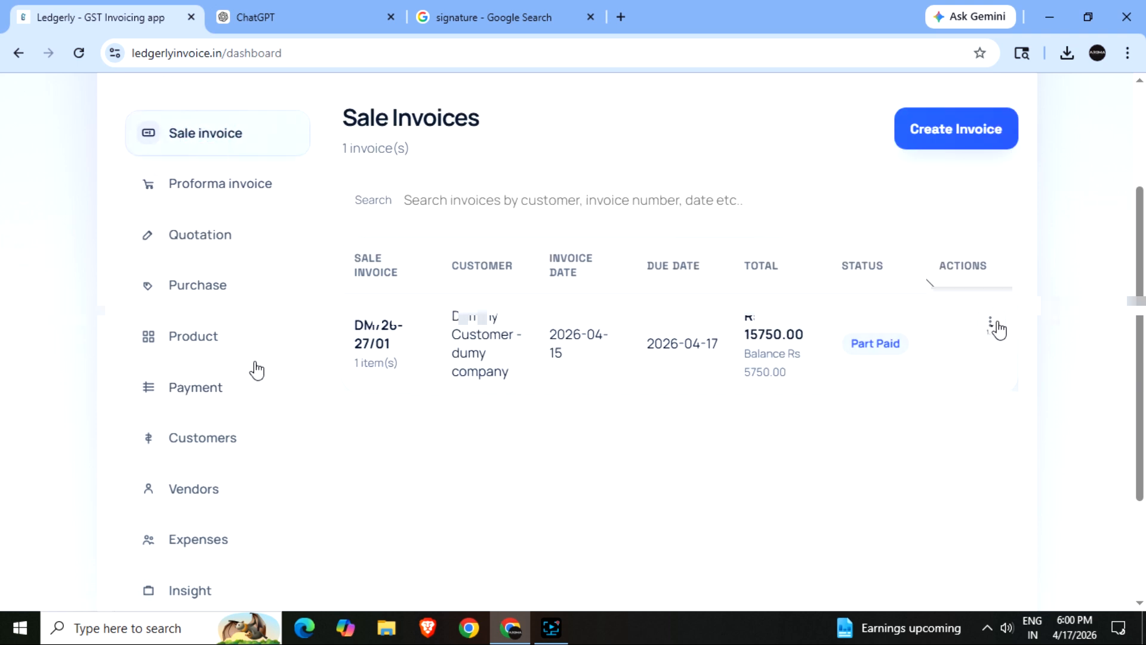
{"action": "left_click", "coordinate": [991, 321]}
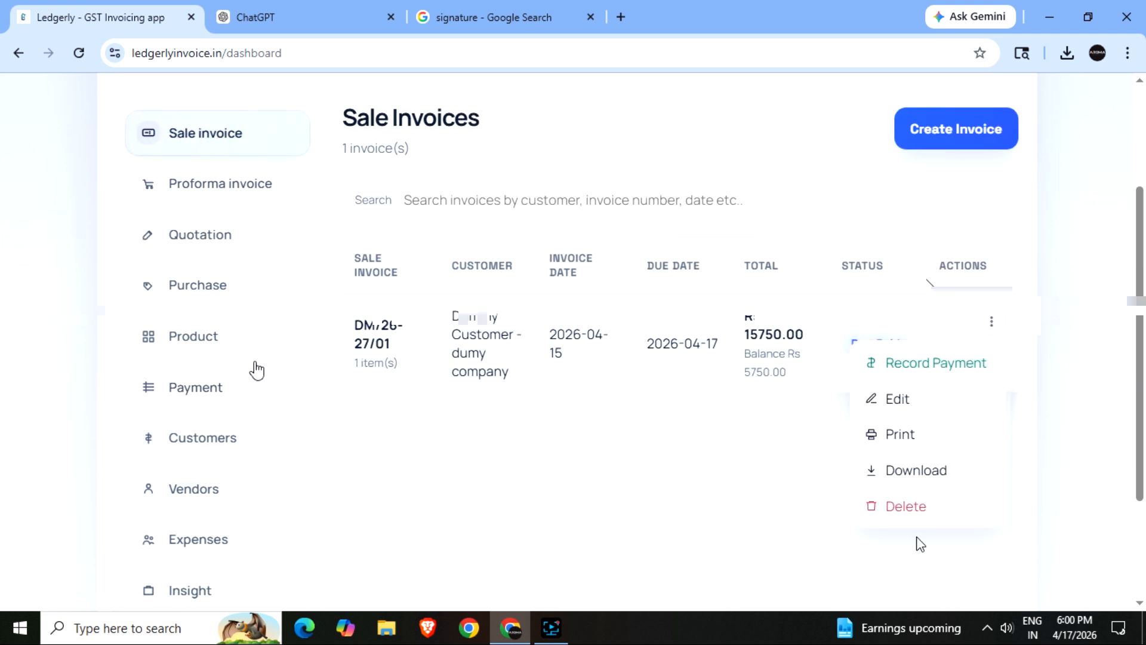
- Print DM/26-27/01 and review its addresses, product line, totals and Rs 5750.00 payable
{"action": "left_click", "coordinate": [905, 439]}
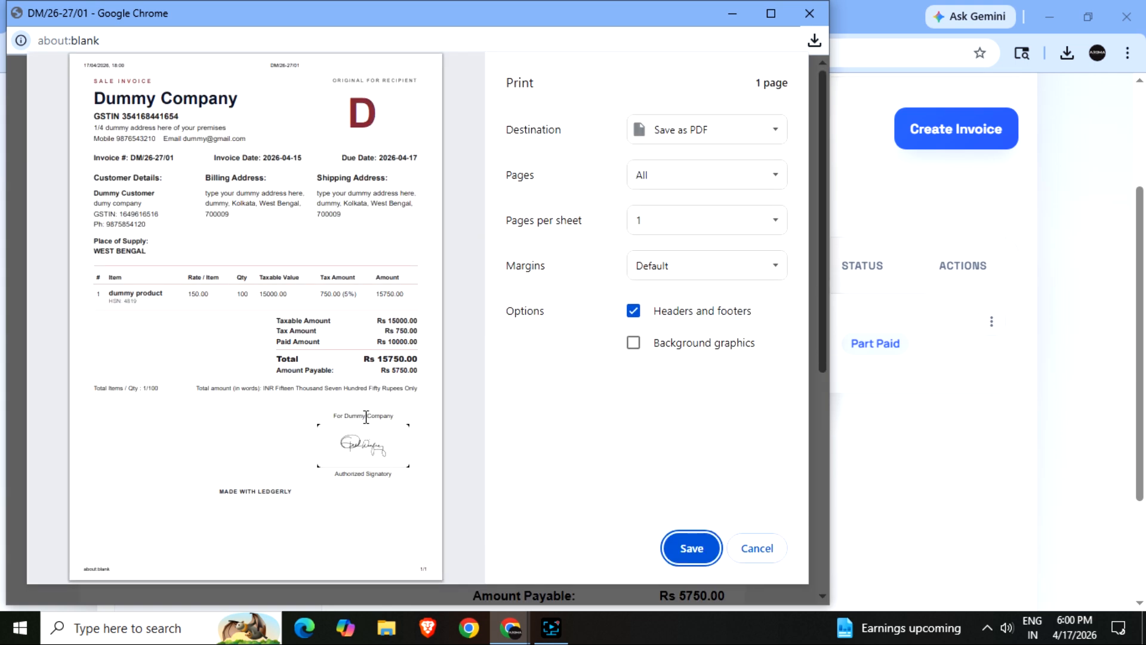
{"action": "left_click_drag", "start_coordinate": [102, 102], "coordinate": [262, 139]}
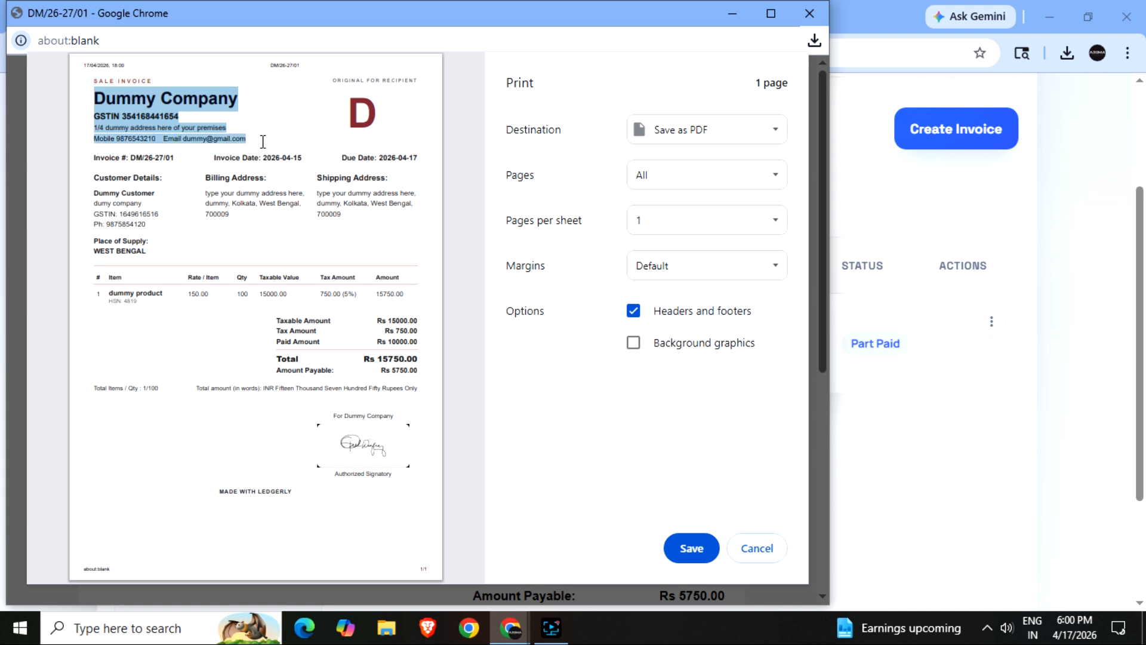
{"action": "left_click_drag", "start_coordinate": [91, 154], "coordinate": [153, 242]}
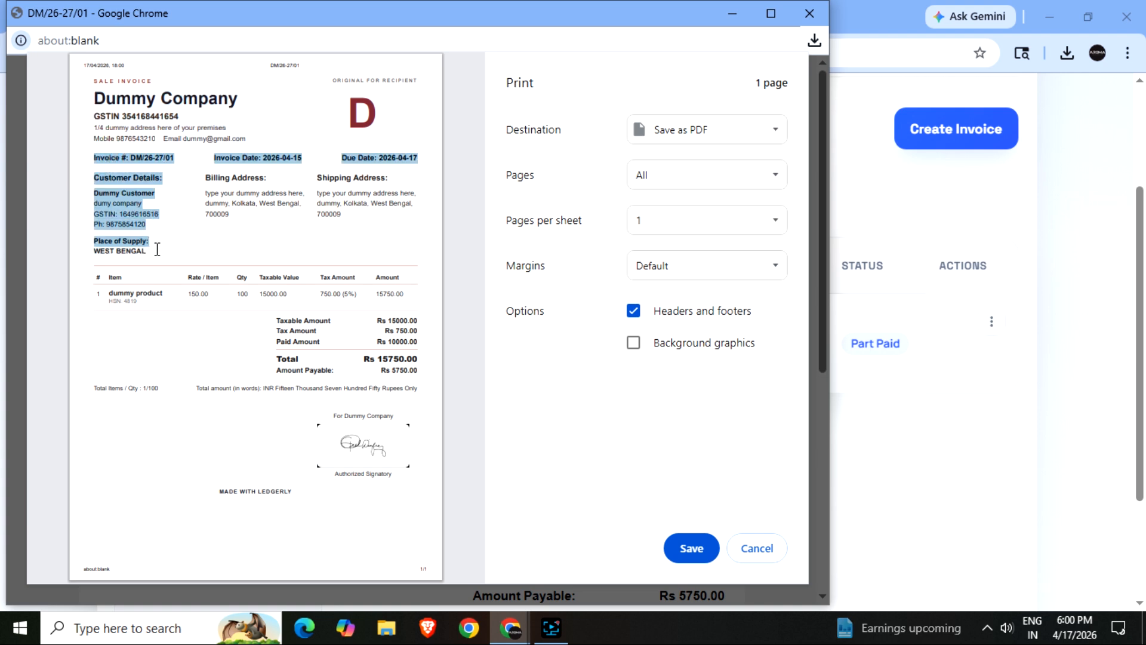
{"action": "left_click", "coordinate": [218, 189]}
{"action": "left_click_drag", "start_coordinate": [205, 178], "coordinate": [287, 215]}
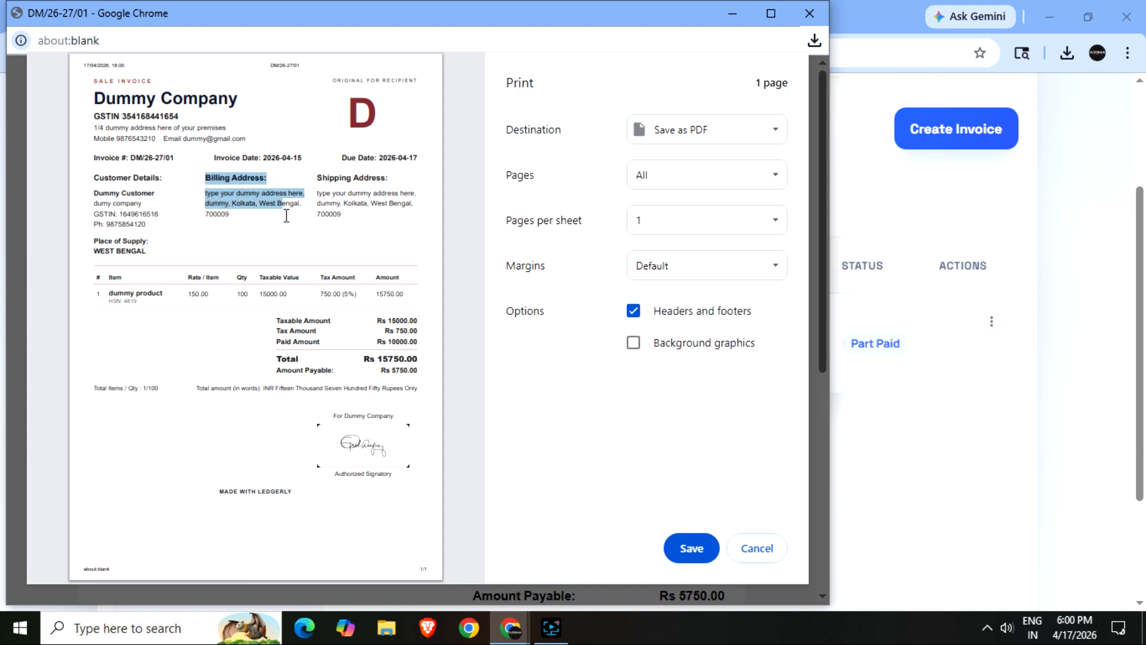
{"action": "left_click_drag", "start_coordinate": [317, 178], "coordinate": [381, 218]}
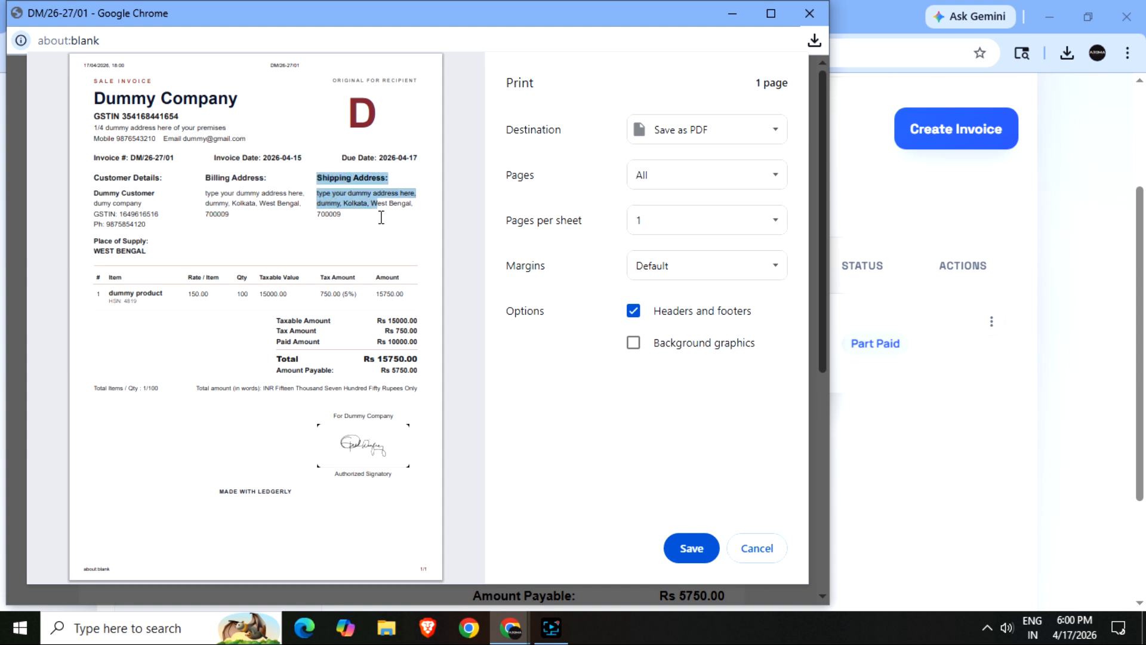
{"action": "left_click_drag", "start_coordinate": [109, 293], "coordinate": [156, 303]}
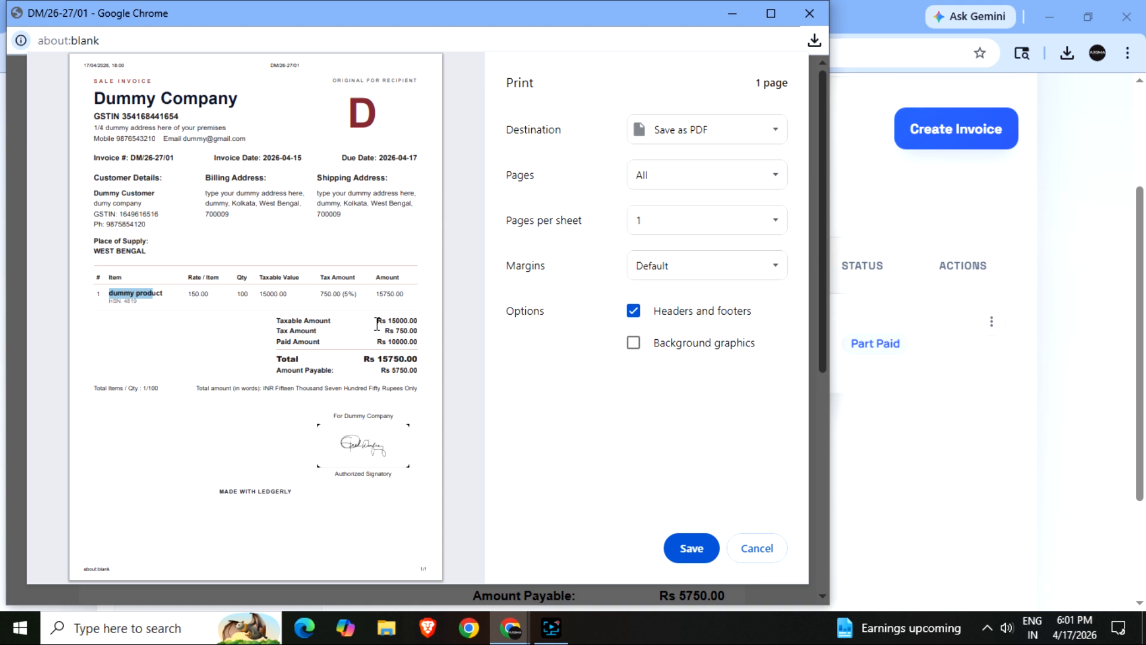
{"action": "left_click_drag", "start_coordinate": [377, 324], "coordinate": [420, 354]}
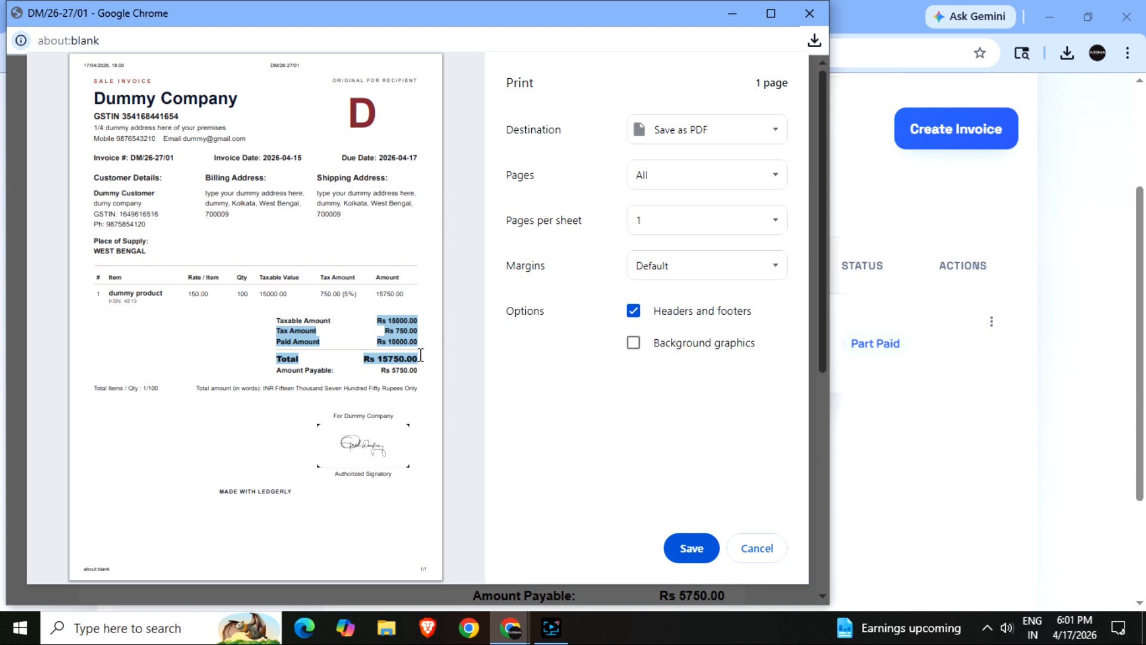
{"action": "left_click_drag", "start_coordinate": [391, 371], "coordinate": [419, 372]}
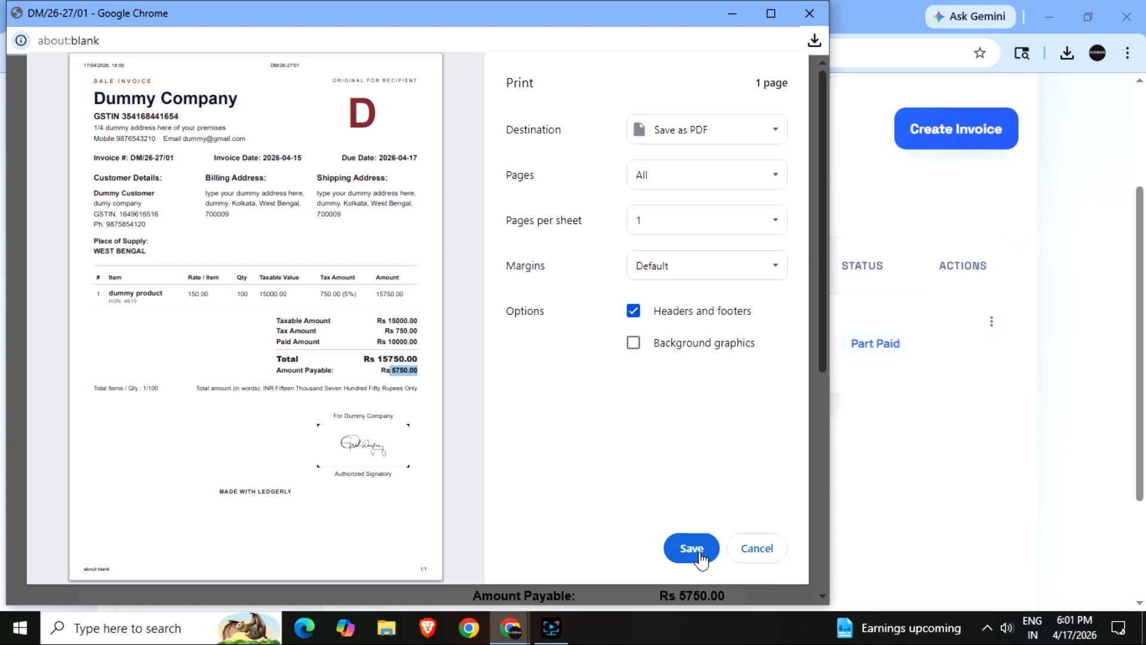
- Keep Save as PDF as the print destination and save the printout
{"action": "left_click", "coordinate": [680, 124]}
{"action": "left_click", "coordinate": [681, 124]}
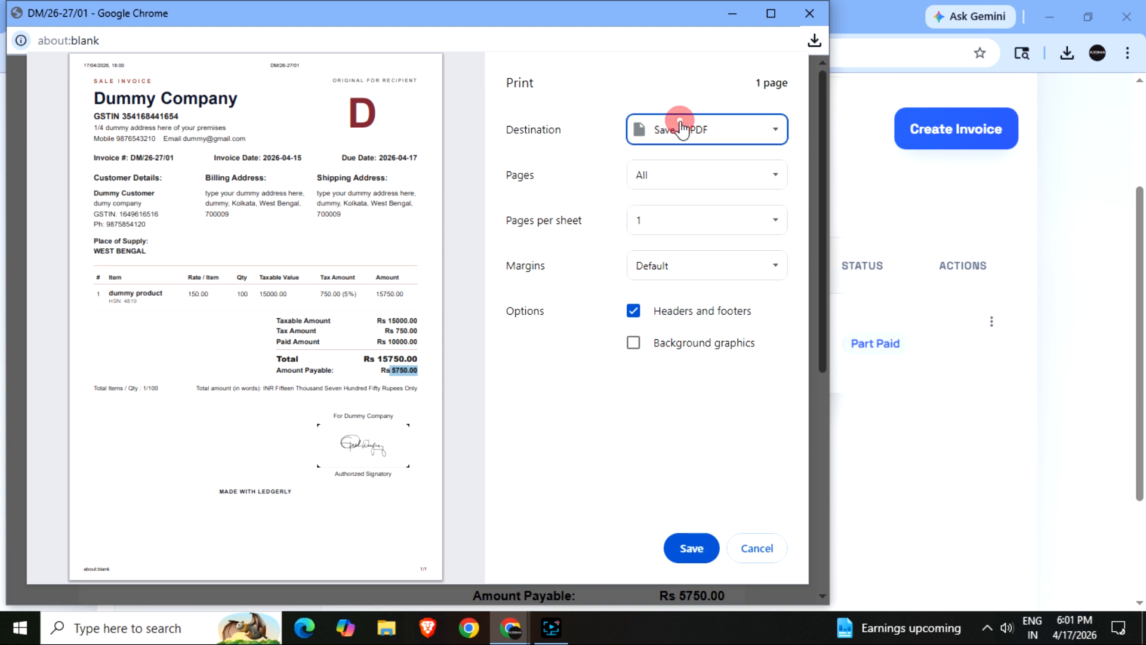
{"action": "left_click", "coordinate": [690, 548]}
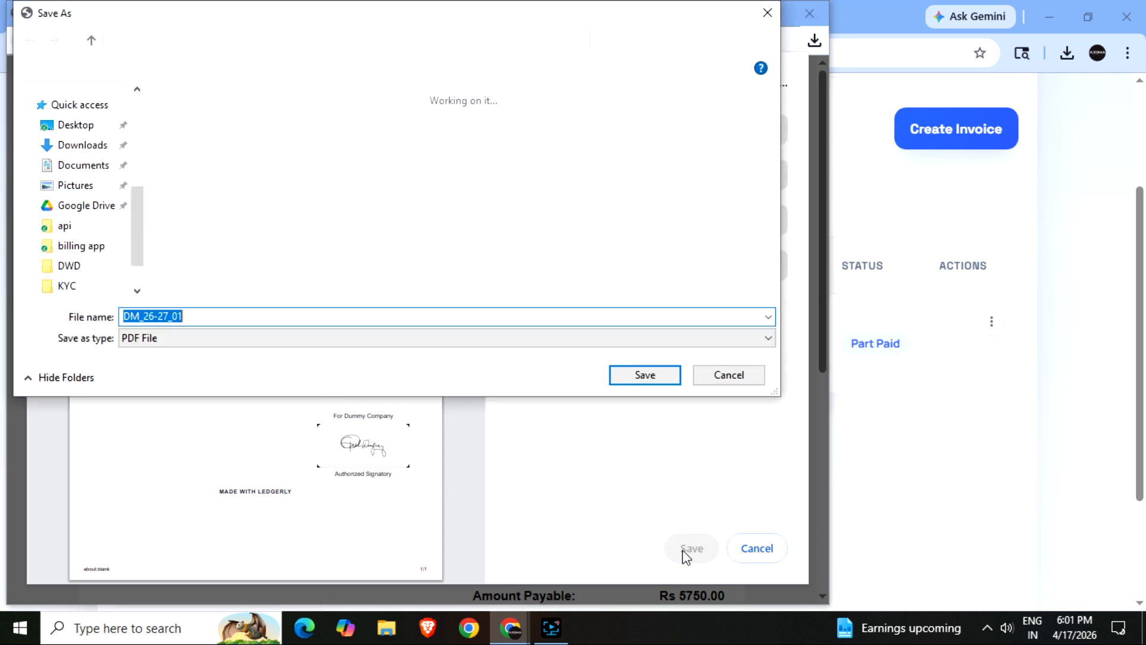
- Save the invoice as DM_26-27_01 PDF in Downloads and close the print window
{"action": "left_click", "coordinate": [76, 178]}
{"action": "left_click", "coordinate": [664, 379]}
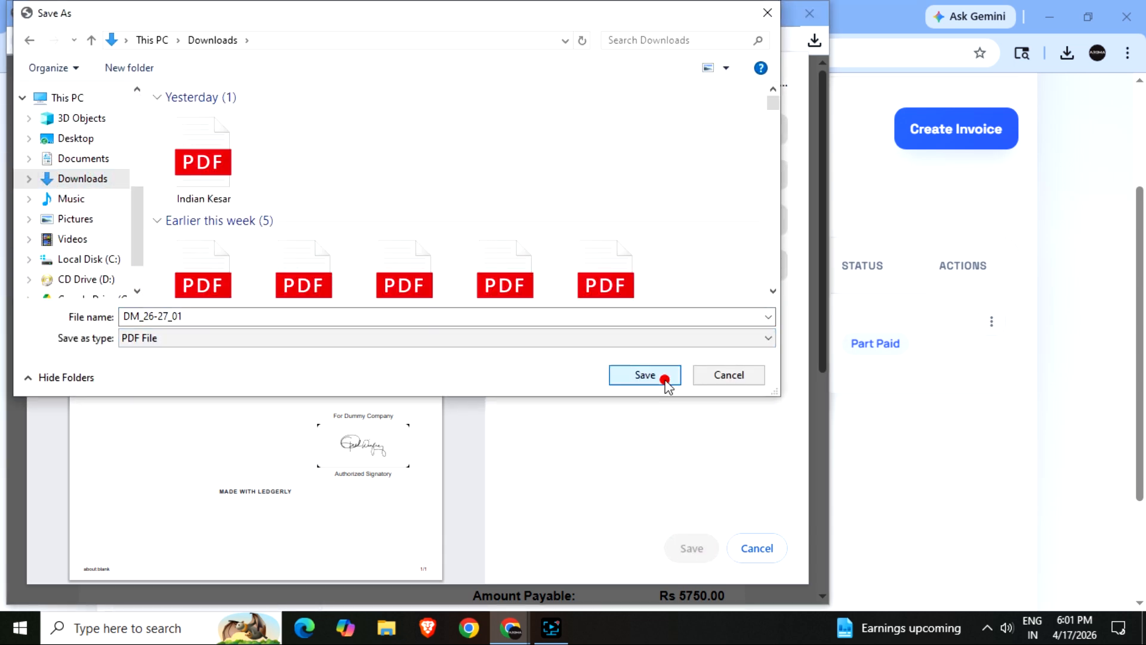
{"action": "scroll", "coordinate": [597, 376], "scroll_direction": "down", "scroll_amount": 6}
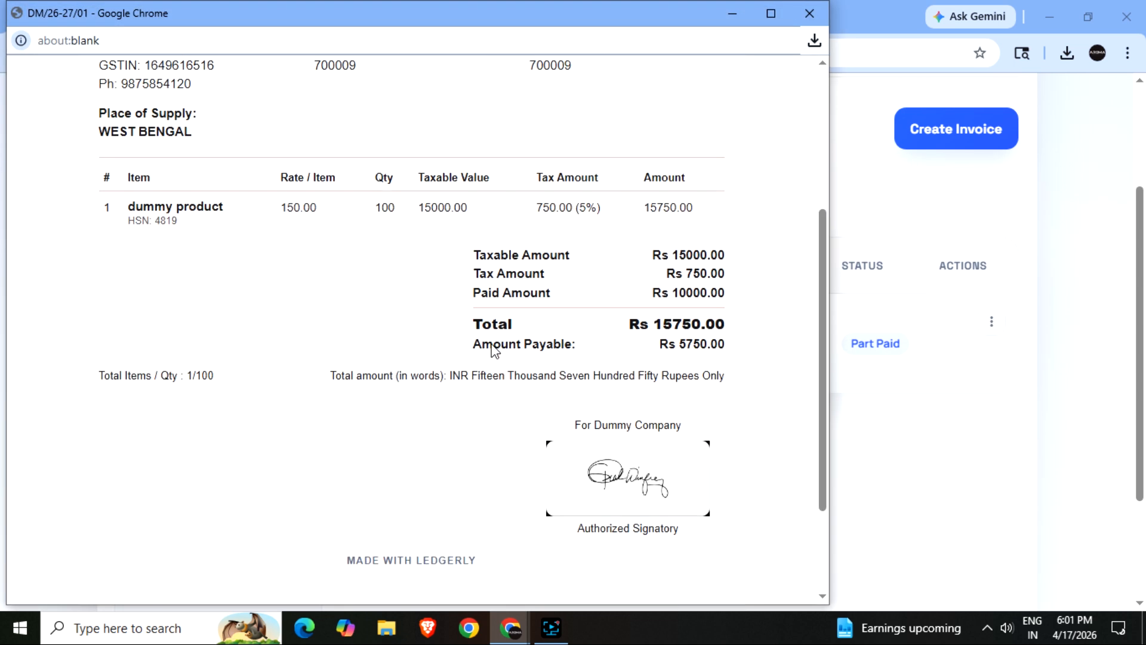
{"action": "scroll", "coordinate": [491, 349], "scroll_direction": "up", "scroll_amount": 7}
{"action": "scroll", "coordinate": [496, 351], "scroll_direction": "down", "scroll_amount": 6}
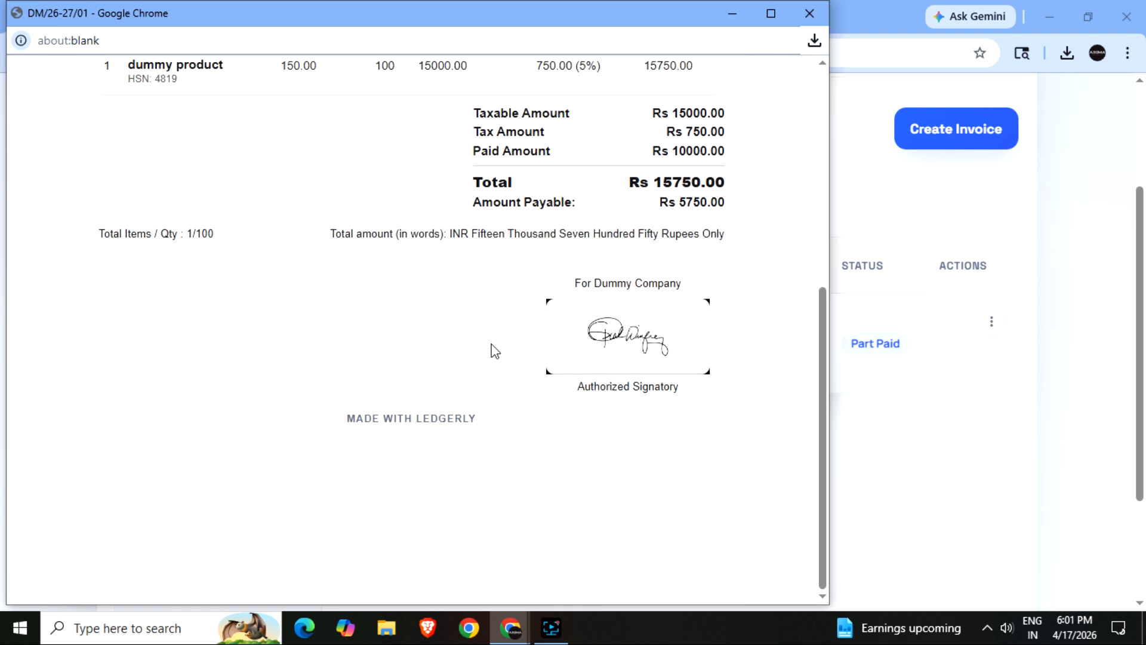
{"action": "left_click", "coordinate": [809, 13]}
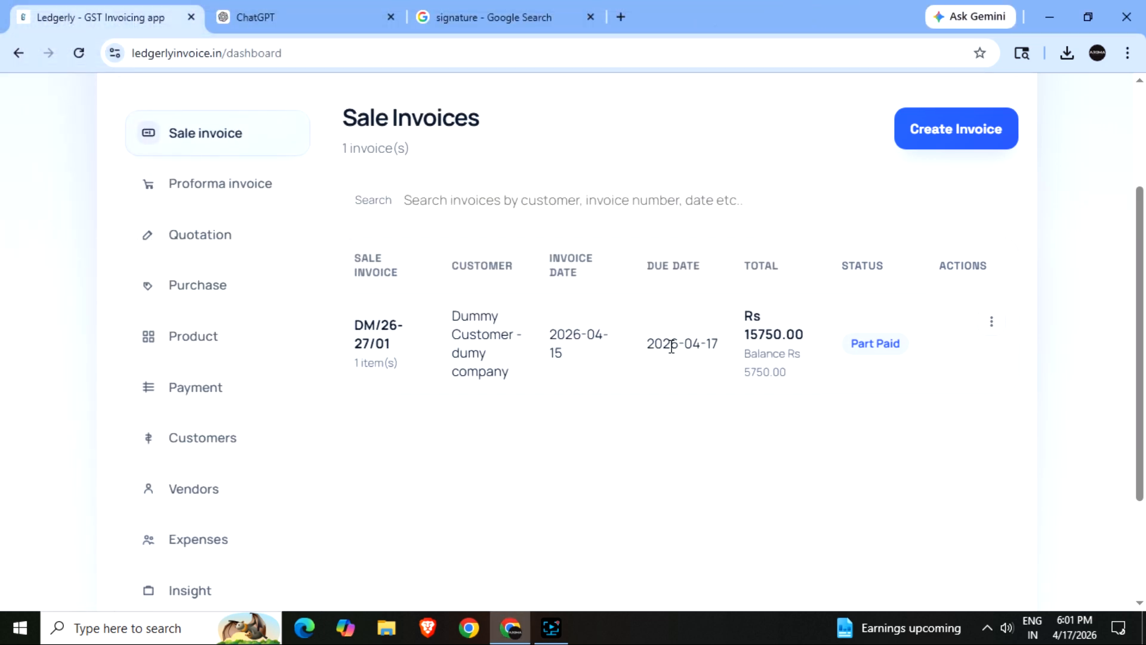
{"action": "scroll", "coordinate": [671, 341], "scroll_direction": "down", "scroll_amount": 3}
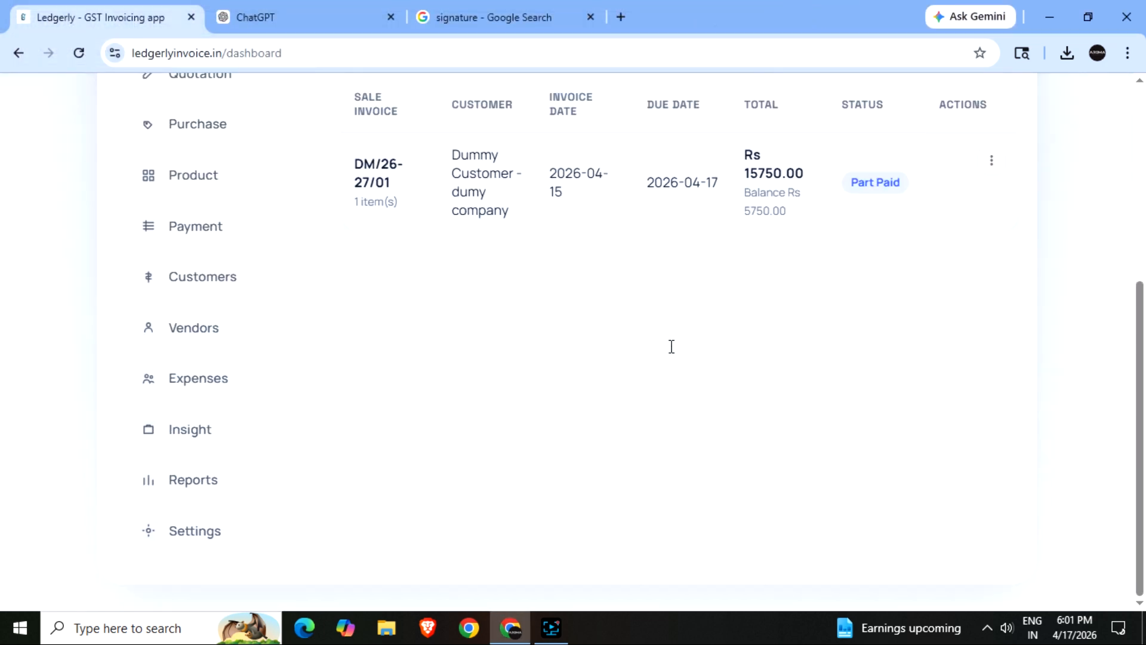
- Open DM_26-27_01.pdf from Downloads in Chrome, scroll through it, then close it and return to Ledgerly
{"action": "left_click", "coordinate": [521, 19]}
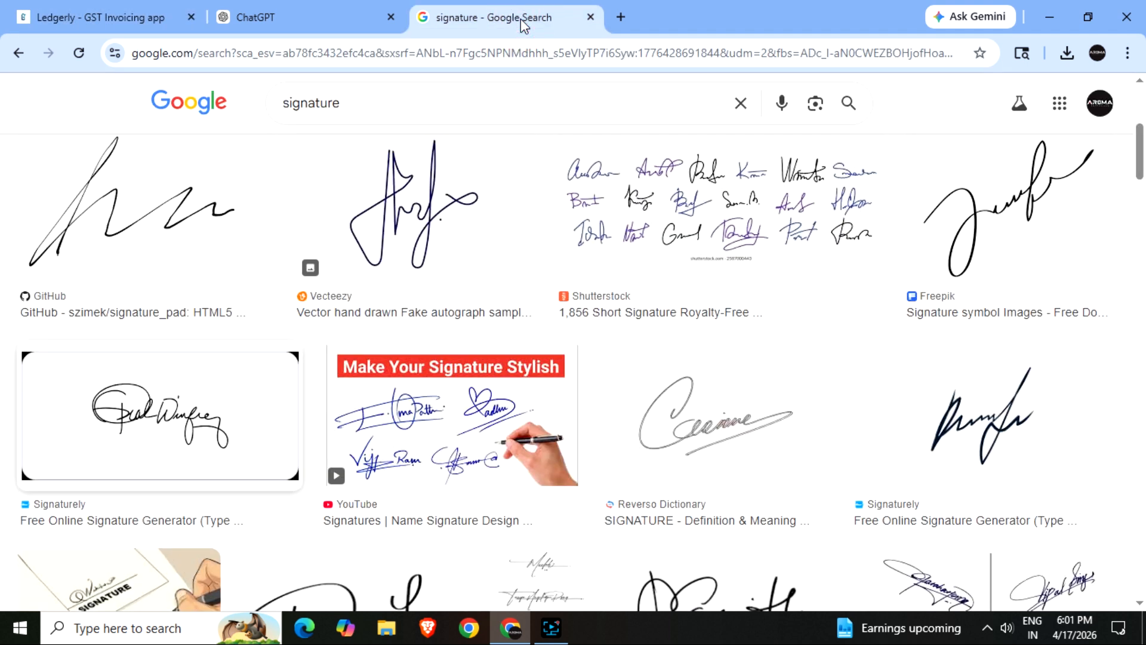
{"action": "key", "text": "ctrl+o"}
{"action": "double_click", "coordinate": [179, 190]}
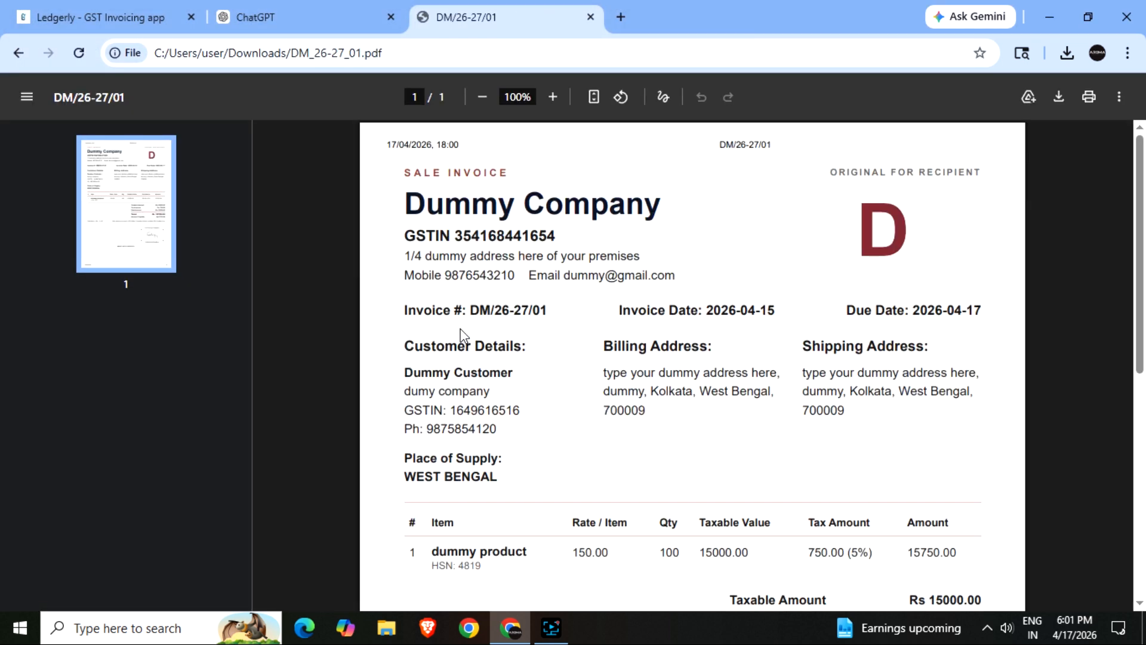
{"action": "scroll", "coordinate": [461, 338], "scroll_direction": "down", "scroll_amount": 8}
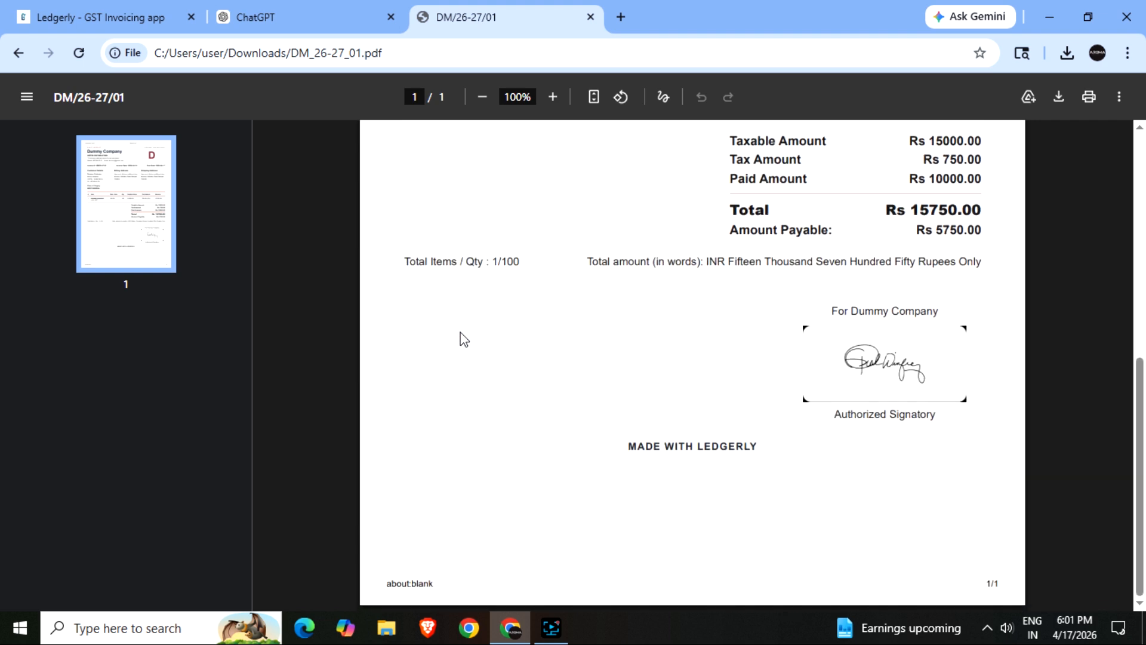
{"action": "left_click_drag", "start_coordinate": [627, 448], "coordinate": [753, 452]}
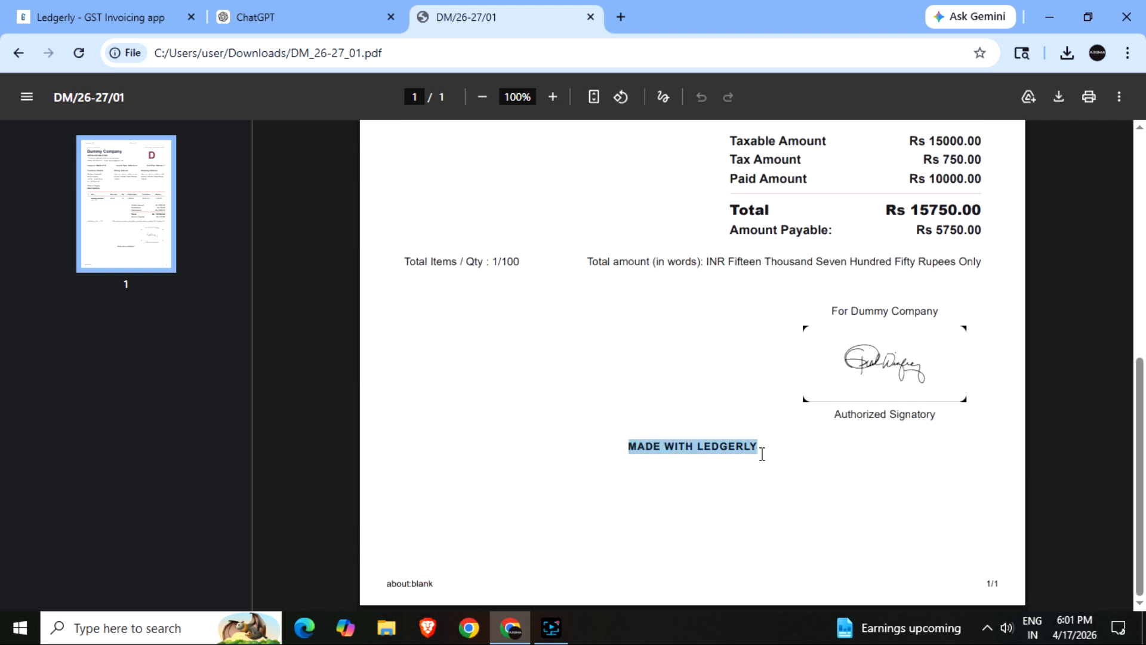
{"action": "scroll", "coordinate": [734, 485], "scroll_direction": "up", "scroll_amount": 7}
{"action": "scroll", "coordinate": [735, 484], "scroll_direction": "up", "scroll_amount": 1}
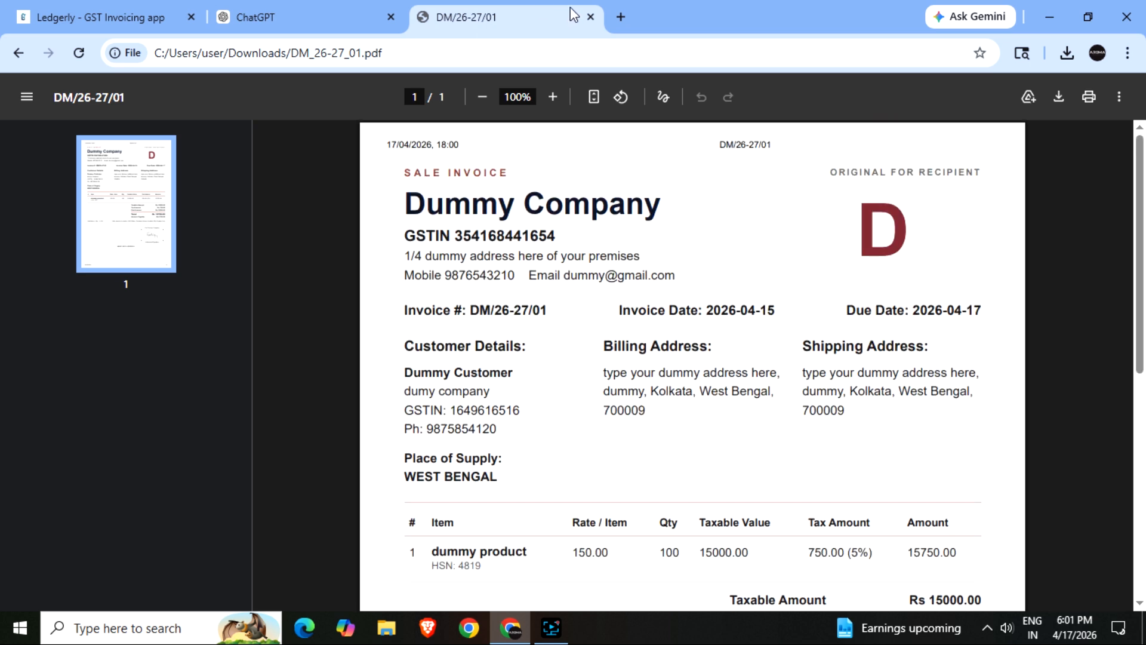
{"action": "left_click", "coordinate": [591, 18]}
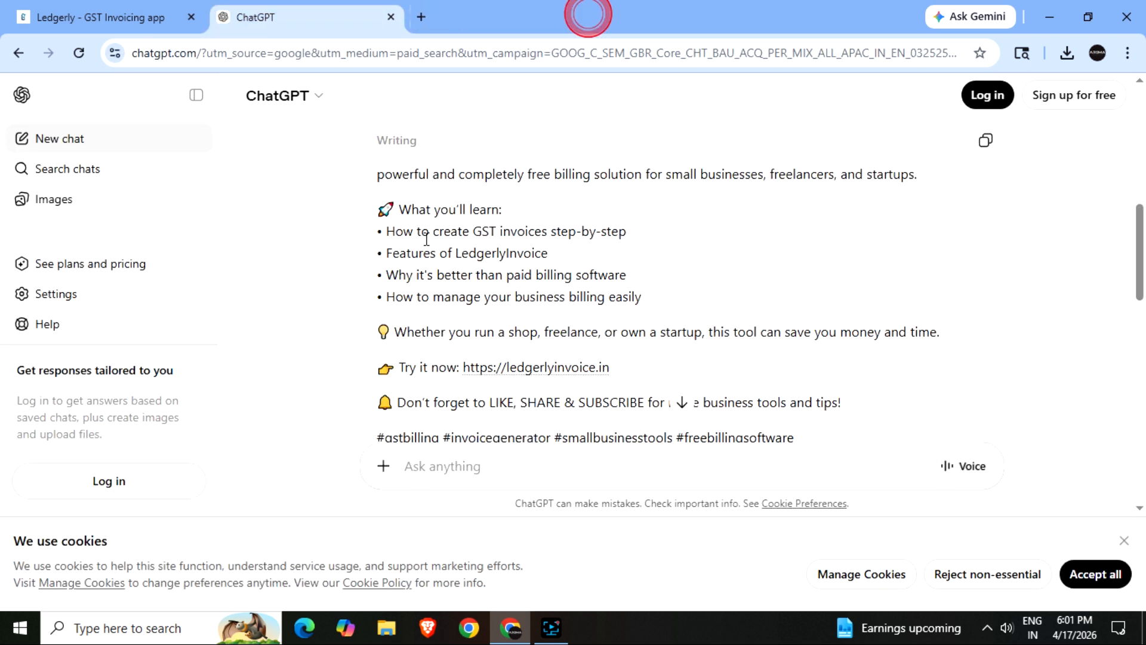
{"action": "left_click", "coordinate": [81, 16]}
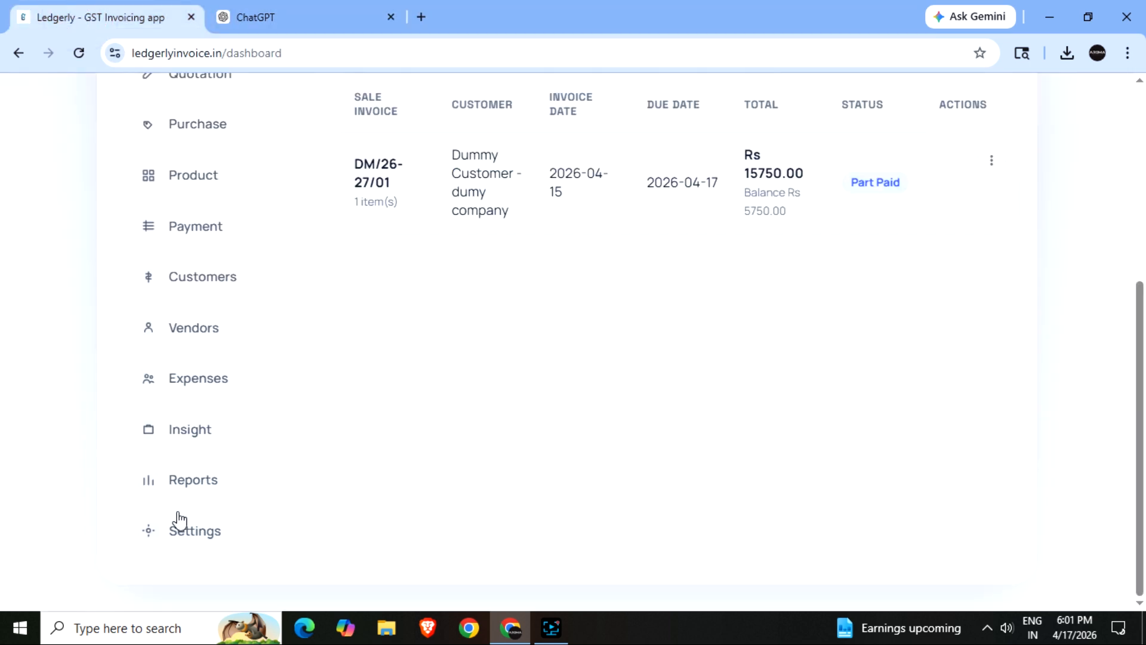
- Open Settings and collapse General Settings to reveal Company Details, Invoice, Bank and Data Backup
{"action": "left_click", "coordinate": [204, 532]}
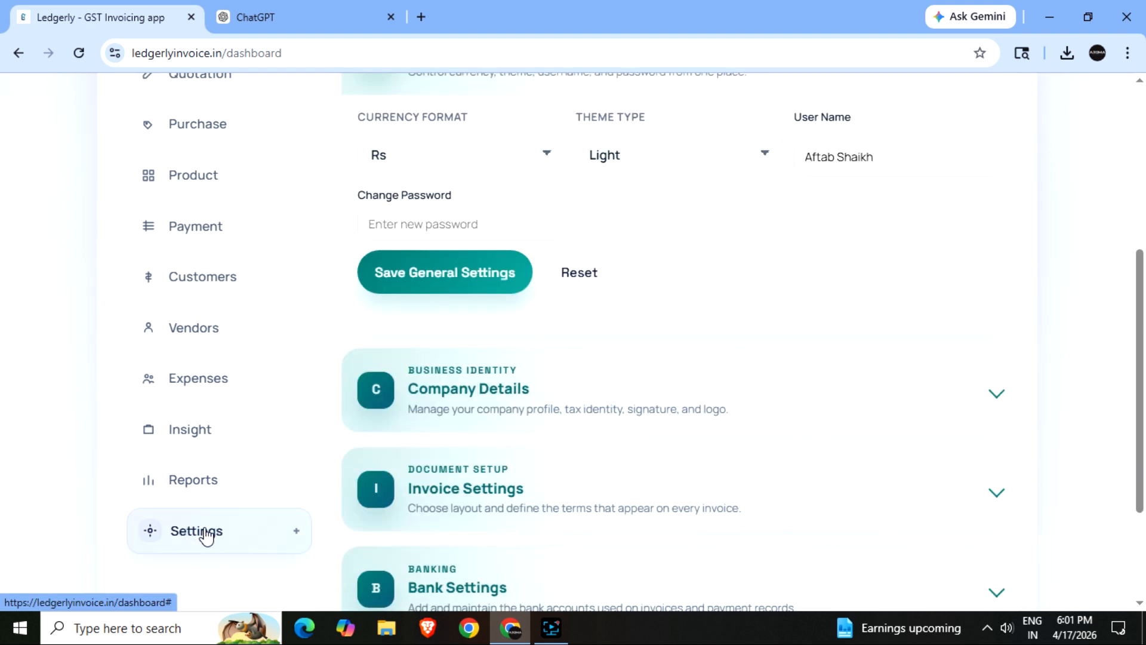
{"action": "scroll", "coordinate": [206, 536], "scroll_direction": "up", "scroll_amount": 2}
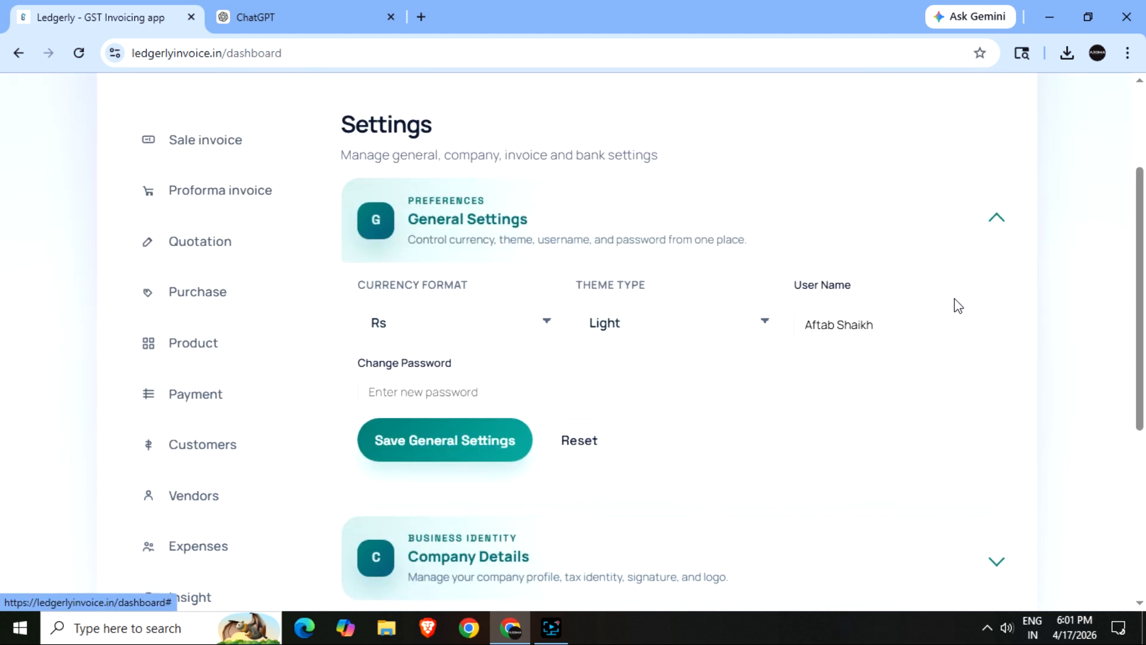
{"action": "left_click", "coordinate": [996, 220]}
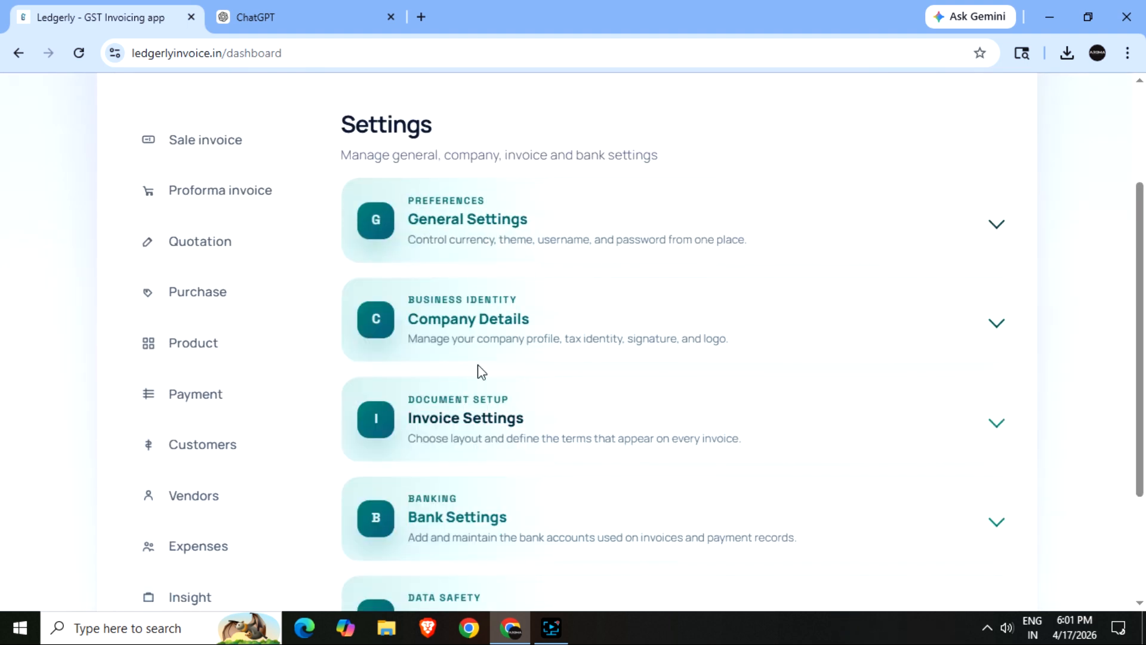
{"action": "scroll", "coordinate": [471, 364], "scroll_direction": "down", "scroll_amount": 2}
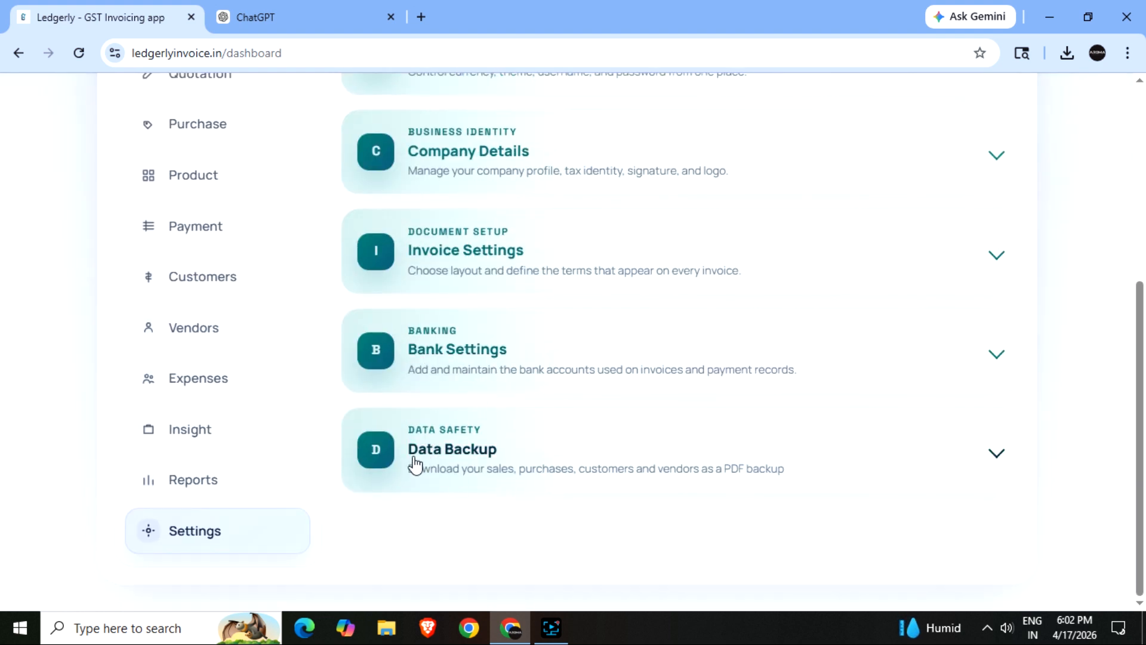
{"action": "left_click", "coordinate": [196, 435]}
- Review the Insight figures: Sale Rs 15750.00, Purchase Rs 0.00, and the donut chart legend
{"action": "scroll", "coordinate": [537, 322], "scroll_direction": "up", "scroll_amount": 1}
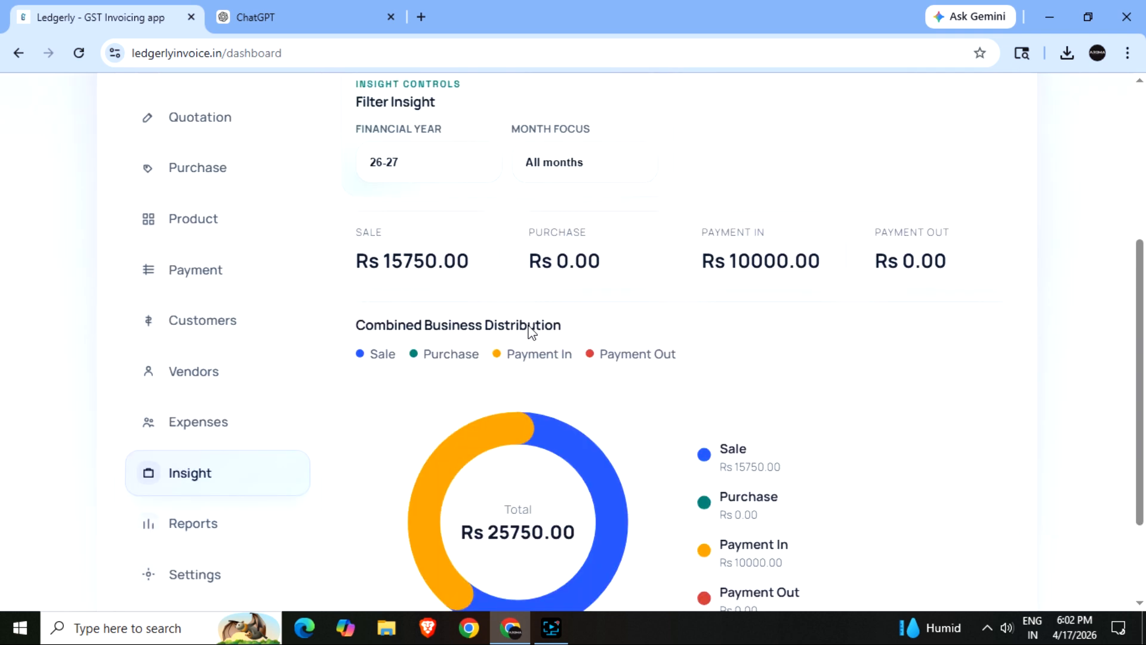
{"action": "left_click_drag", "start_coordinate": [358, 302], "coordinate": [503, 301]}
{"action": "left_click", "coordinate": [531, 302]}
{"action": "left_click_drag", "start_coordinate": [606, 303], "coordinate": [649, 317]}
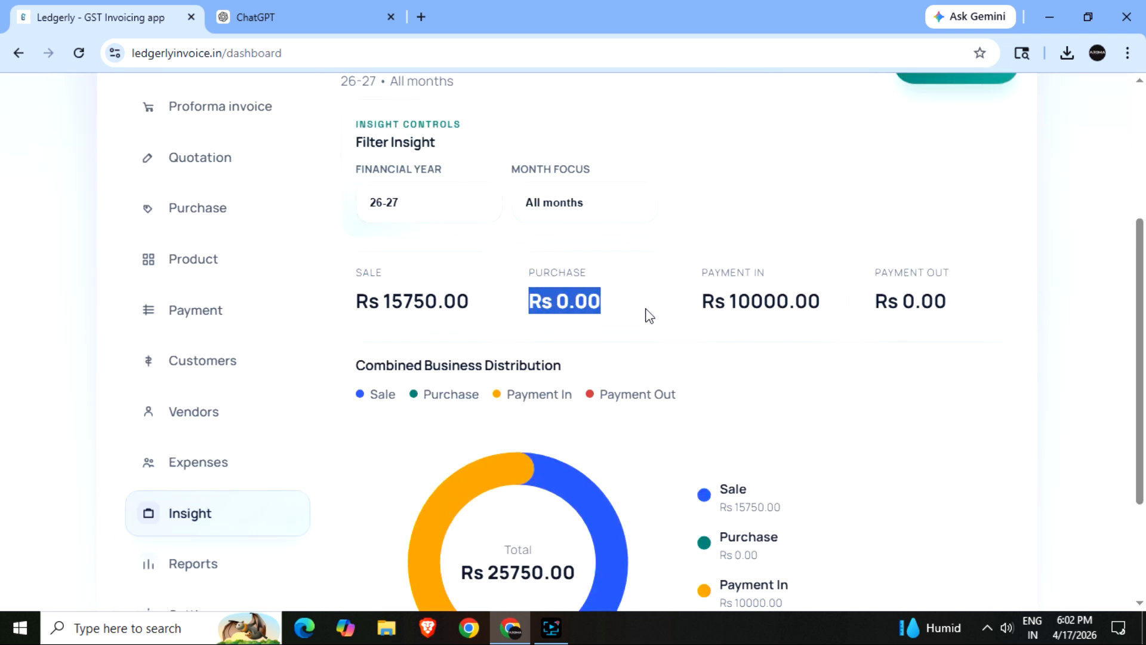
{"action": "left_click_drag", "start_coordinate": [727, 305], "coordinate": [929, 397]}
{"action": "left_click", "coordinate": [929, 391]}
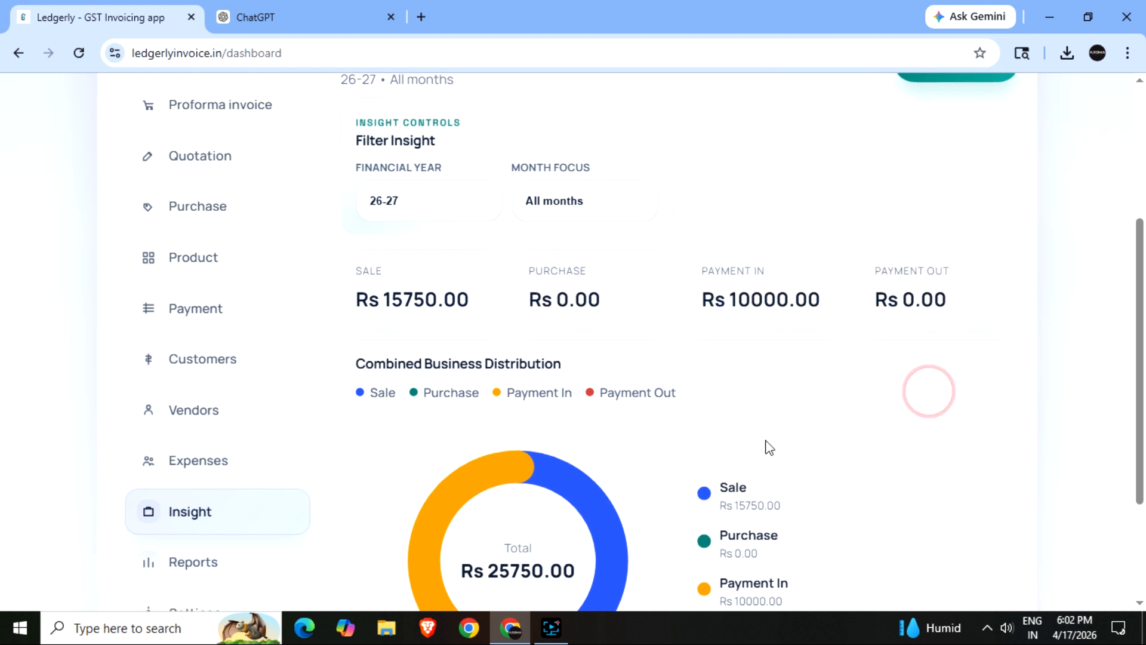
{"action": "scroll", "coordinate": [758, 441], "scroll_direction": "down", "scroll_amount": 2}
{"action": "left_click_drag", "start_coordinate": [694, 310], "coordinate": [800, 459]}
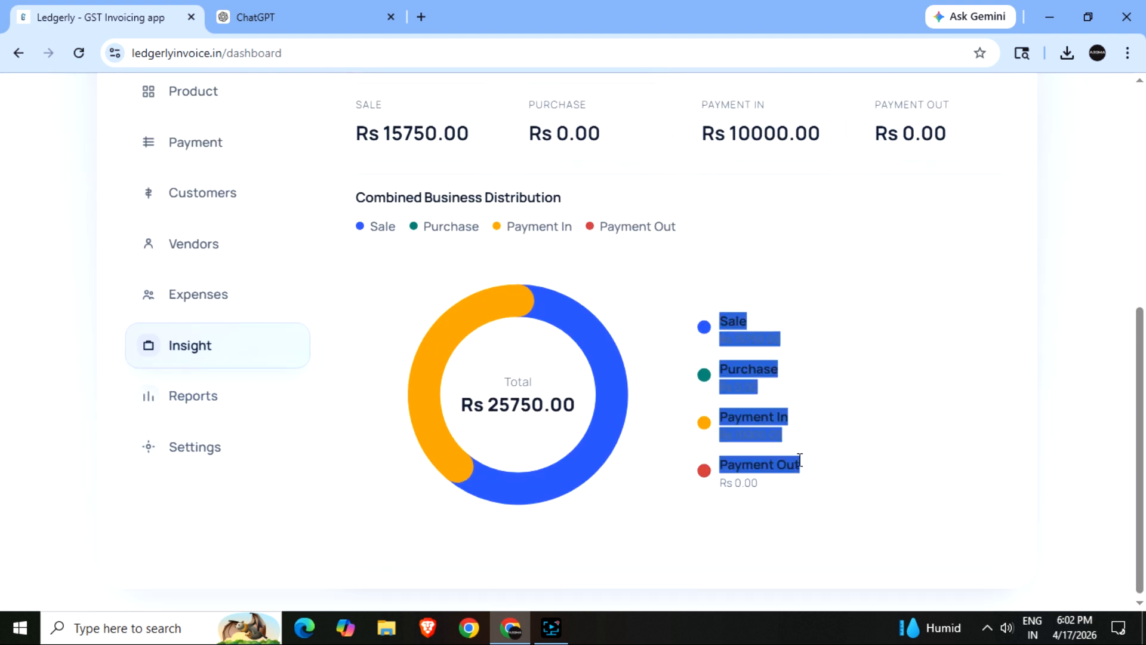
{"action": "left_click", "coordinate": [872, 429]}
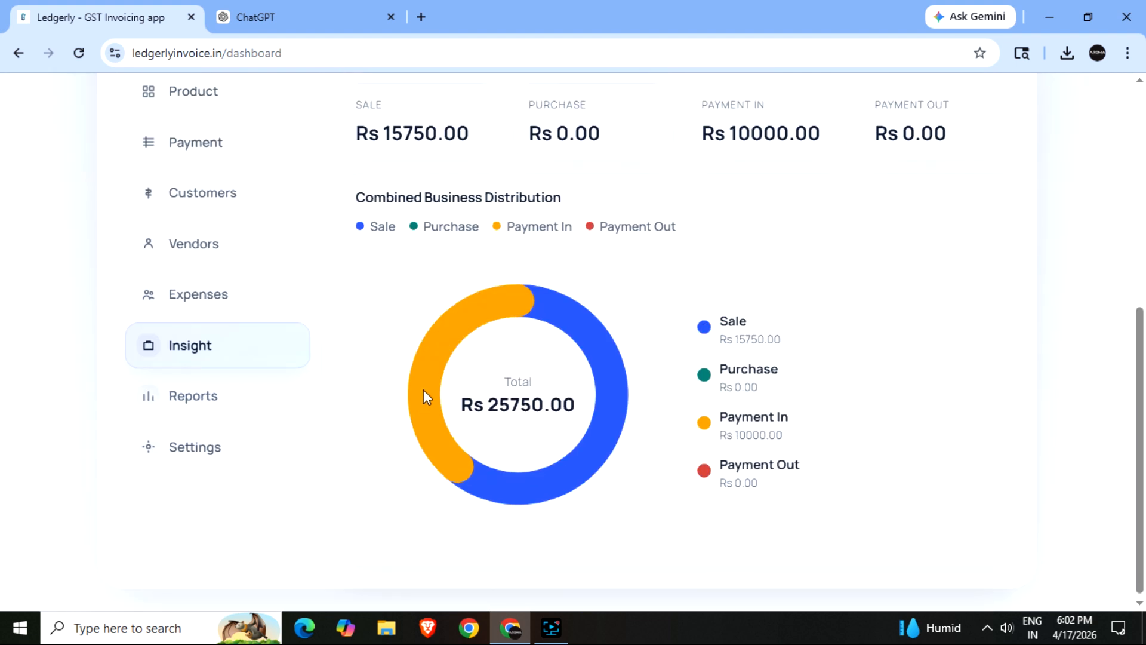
{"action": "left_click", "coordinate": [199, 400]}
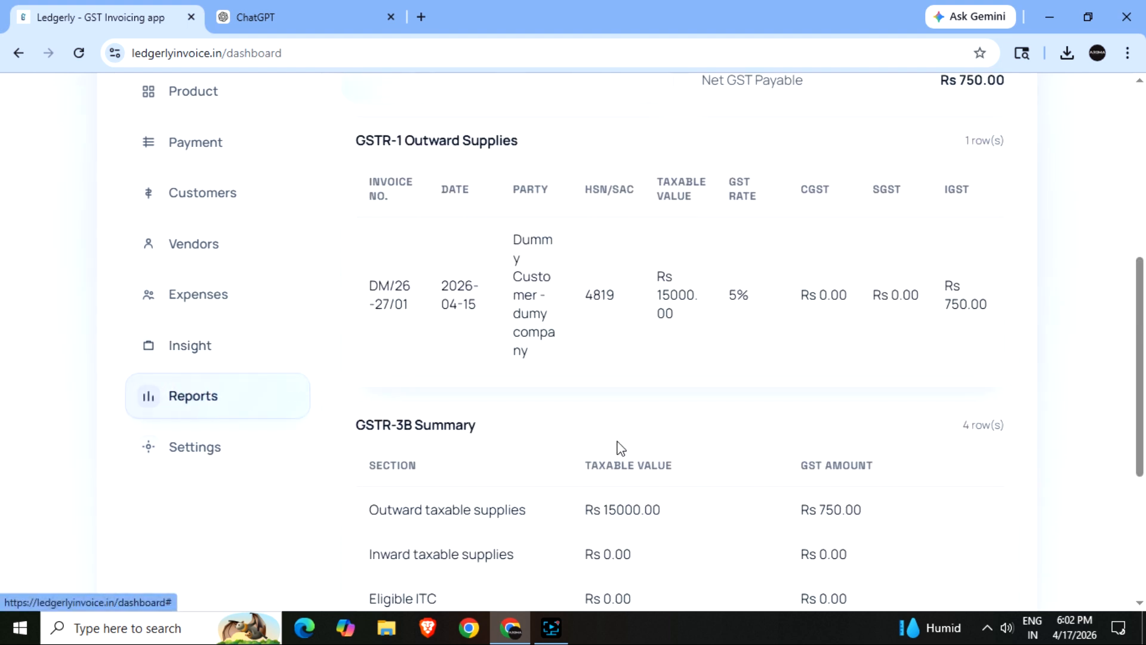
{"action": "scroll", "coordinate": [620, 447], "scroll_direction": "up", "scroll_amount": 3}
{"action": "scroll", "coordinate": [620, 448], "scroll_direction": "up", "scroll_amount": 2}
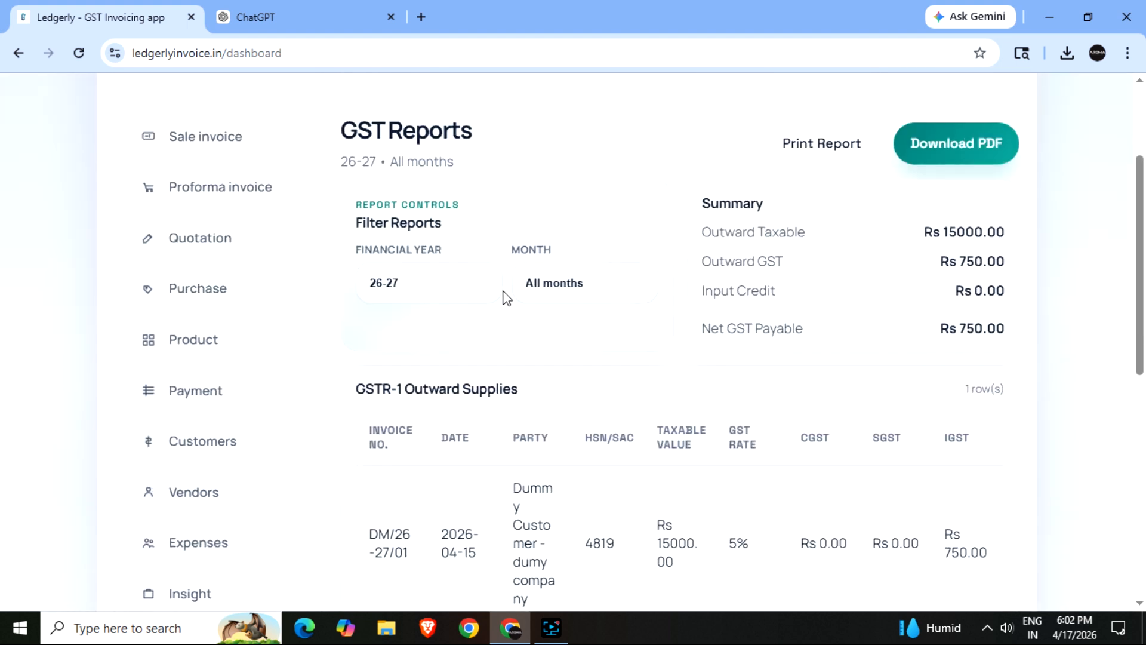
{"action": "left_click", "coordinate": [402, 288]}
{"action": "left_click", "coordinate": [403, 291]}
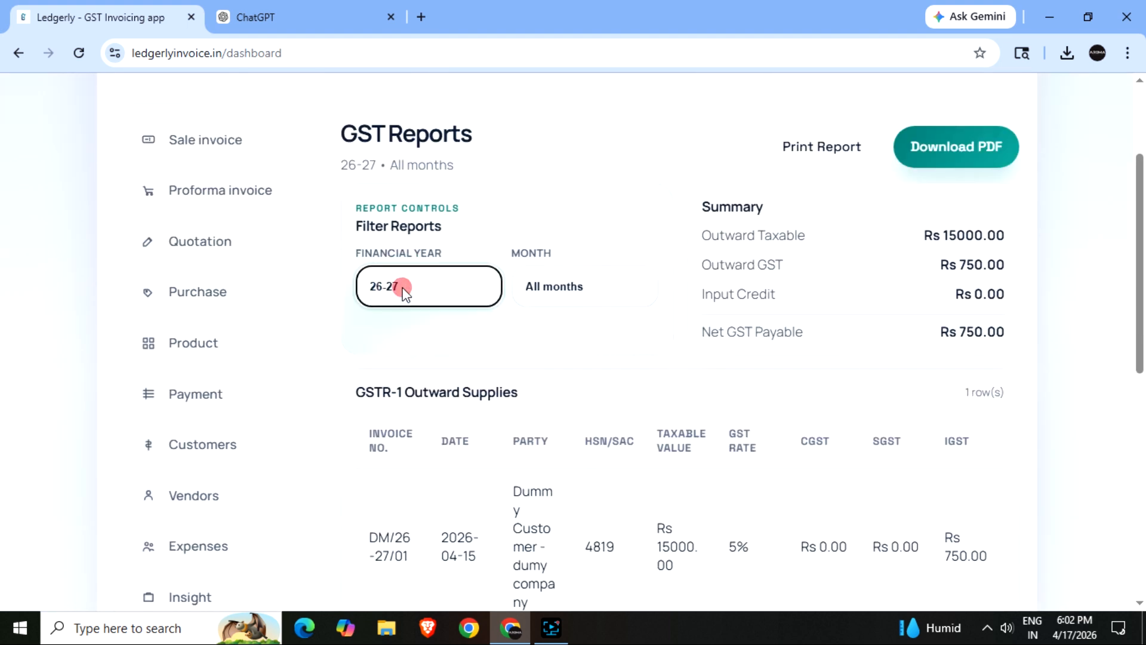
{"action": "left_click", "coordinate": [574, 288]}
{"action": "left_click", "coordinate": [574, 287]}
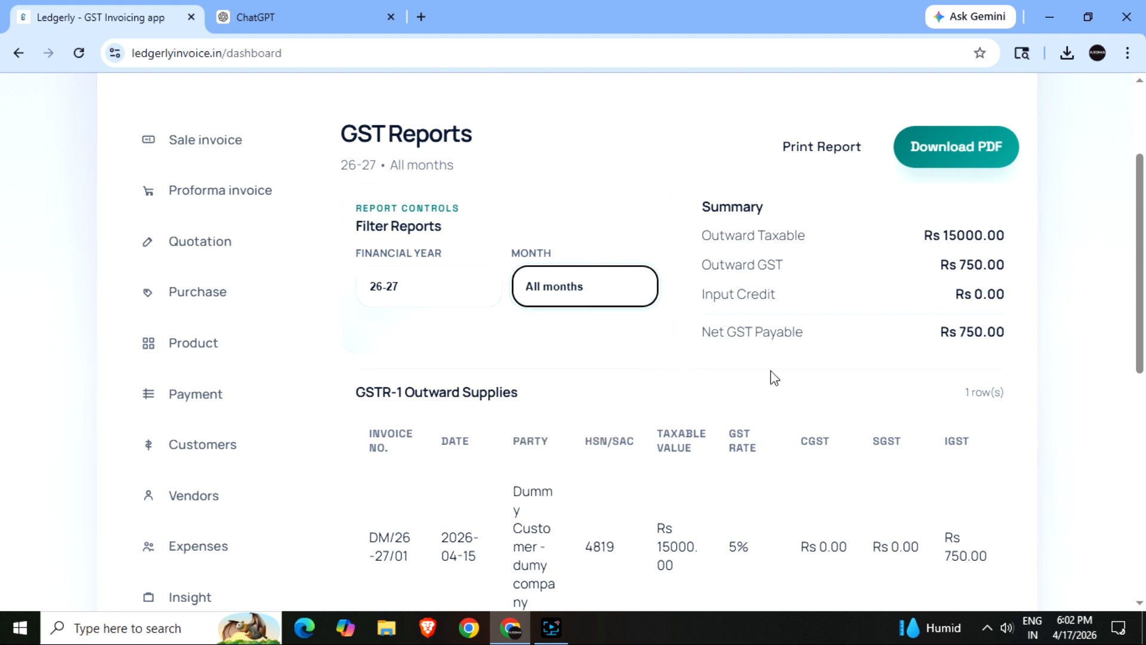
{"action": "scroll", "coordinate": [758, 379], "scroll_direction": "down", "scroll_amount": 3}
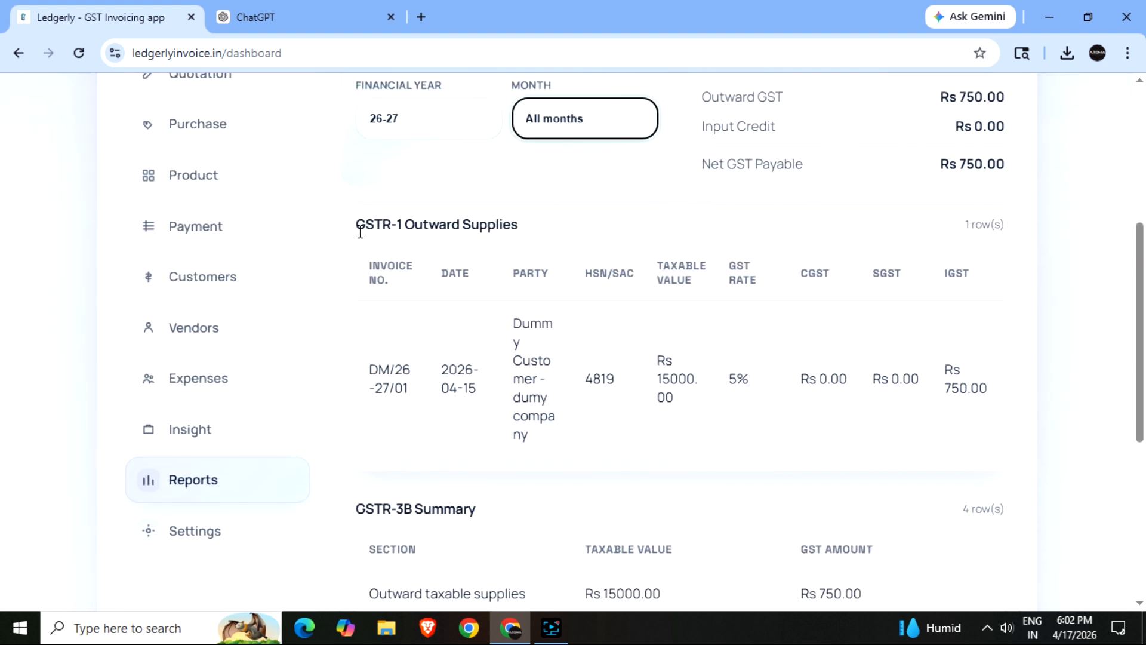
{"action": "left_click_drag", "start_coordinate": [360, 232], "coordinate": [511, 232]}
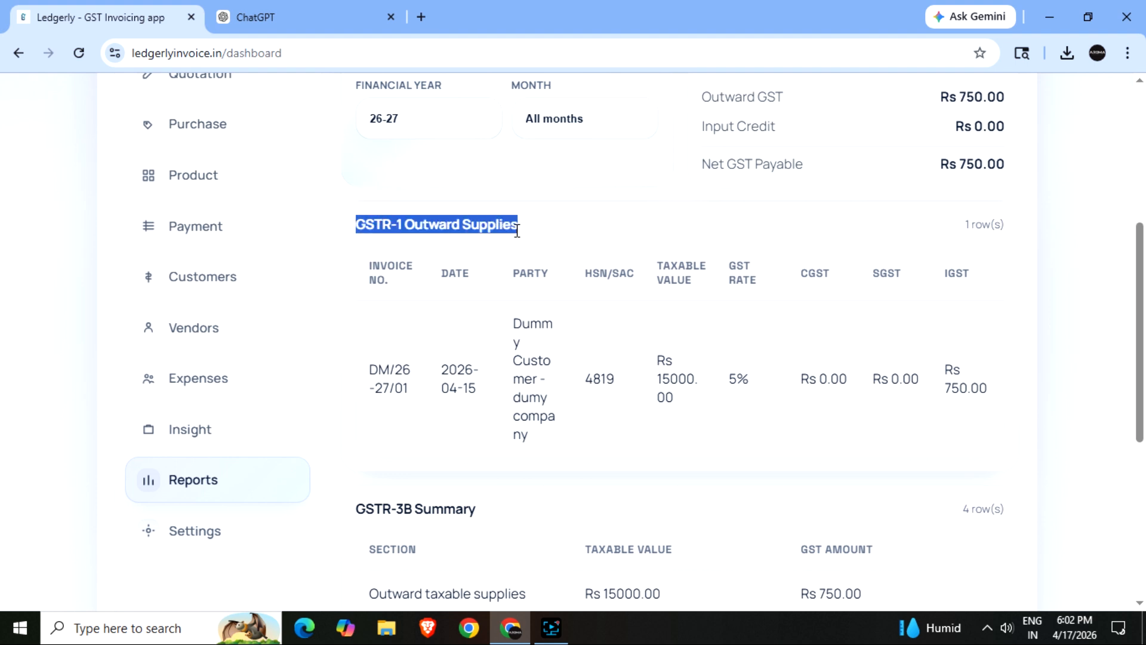
{"action": "scroll", "coordinate": [598, 446], "scroll_direction": "down", "scroll_amount": 2}
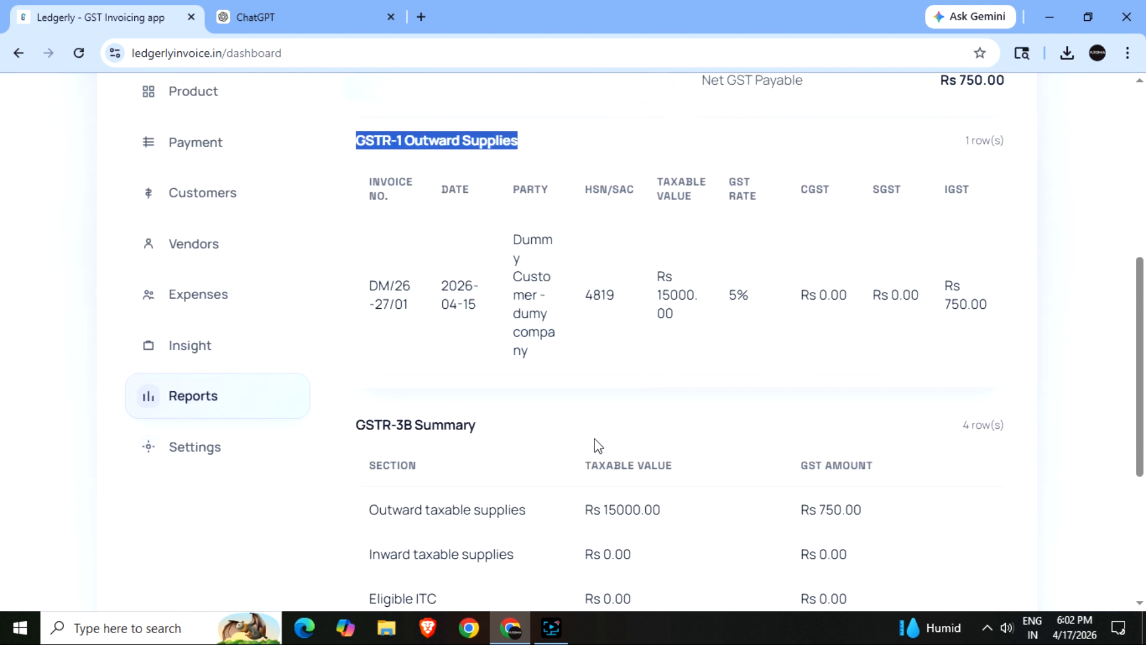
{"action": "left_click", "coordinate": [598, 446]}
{"action": "scroll", "coordinate": [598, 445], "scroll_direction": "down", "scroll_amount": 4}
{"action": "left_click", "coordinate": [356, 259]}
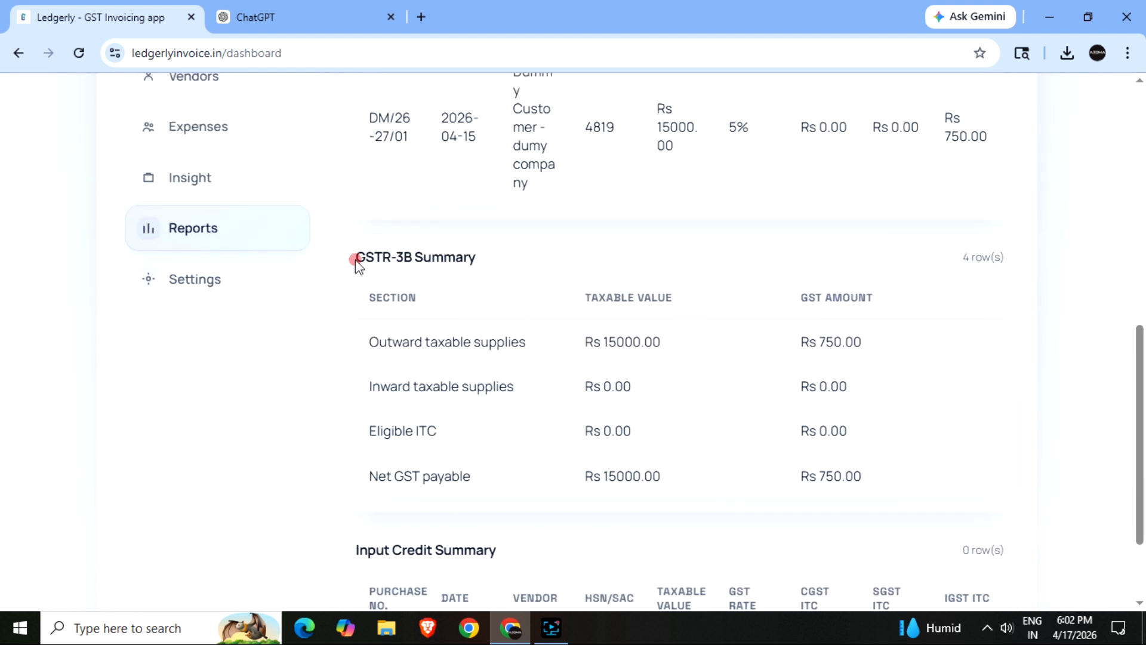
{"action": "left_click_drag", "start_coordinate": [355, 260], "coordinate": [476, 258]}
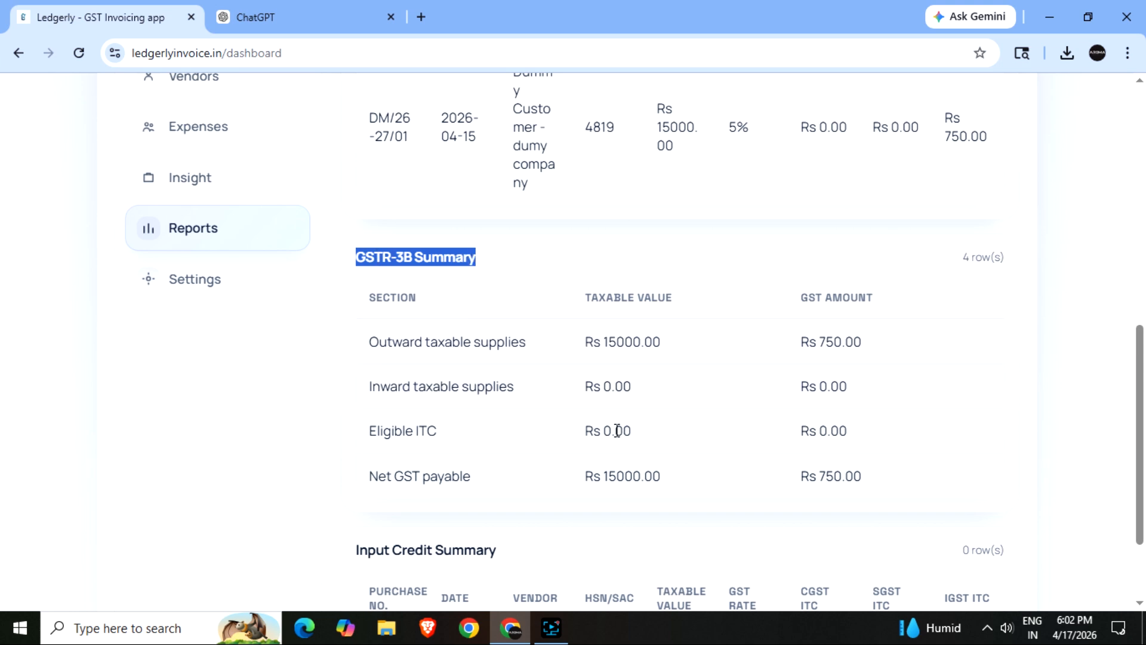
{"action": "scroll", "coordinate": [617, 430], "scroll_direction": "down", "scroll_amount": 3}
{"action": "scroll", "coordinate": [618, 437], "scroll_direction": "up", "scroll_amount": 15}
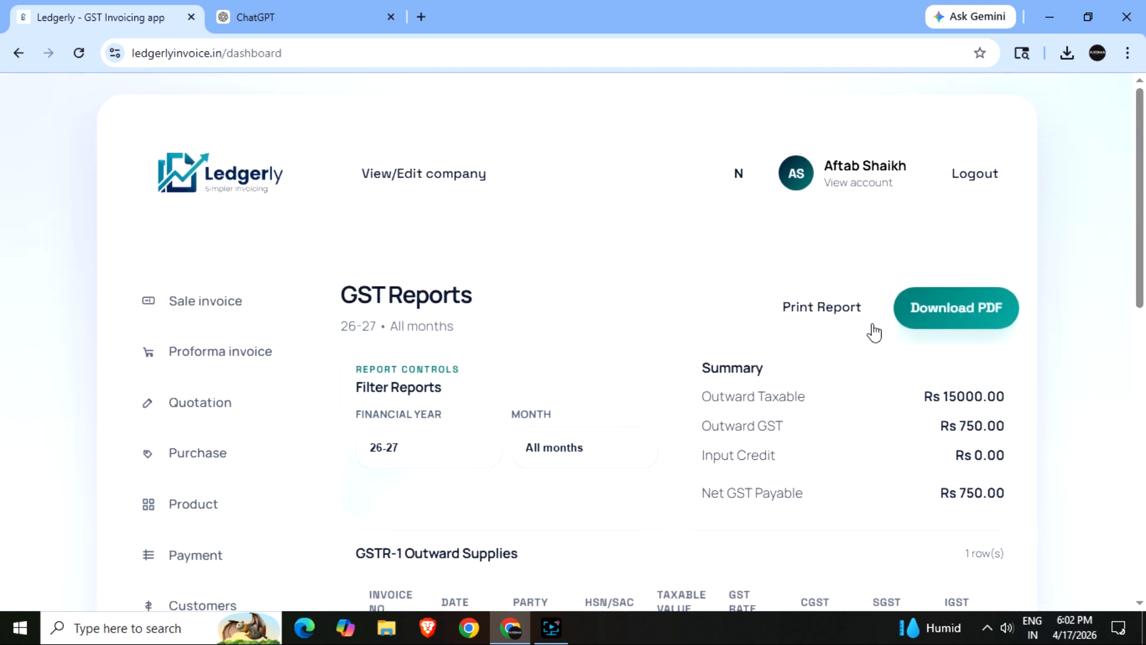
{"action": "left_click", "coordinate": [939, 308]}
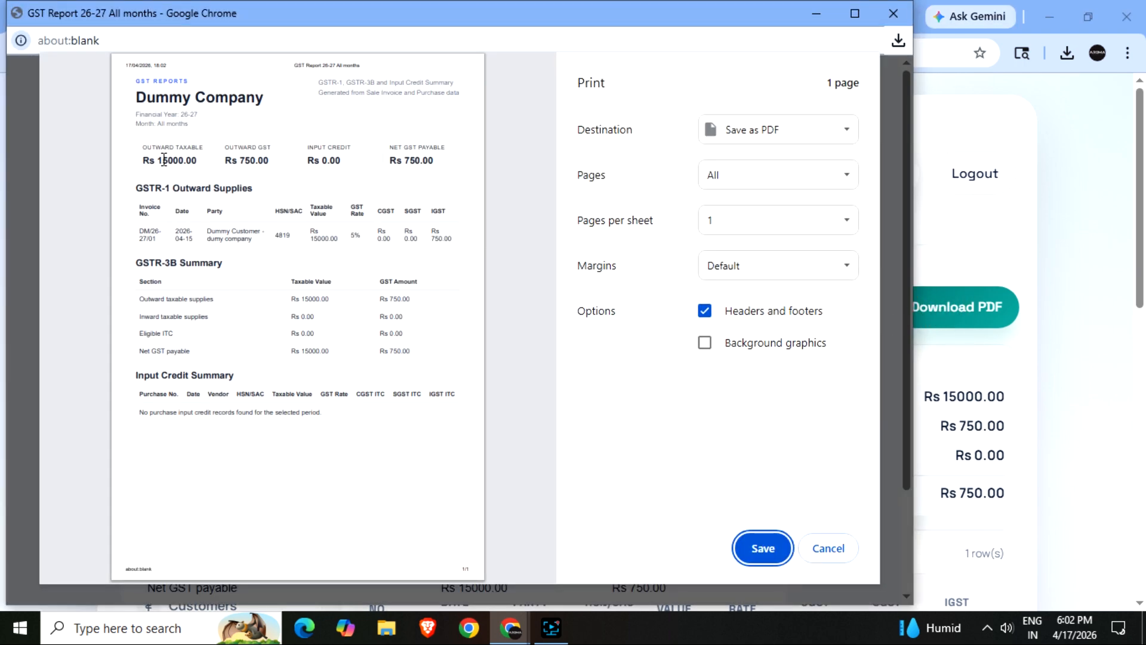
{"action": "left_click_drag", "start_coordinate": [137, 189], "coordinate": [340, 190]}
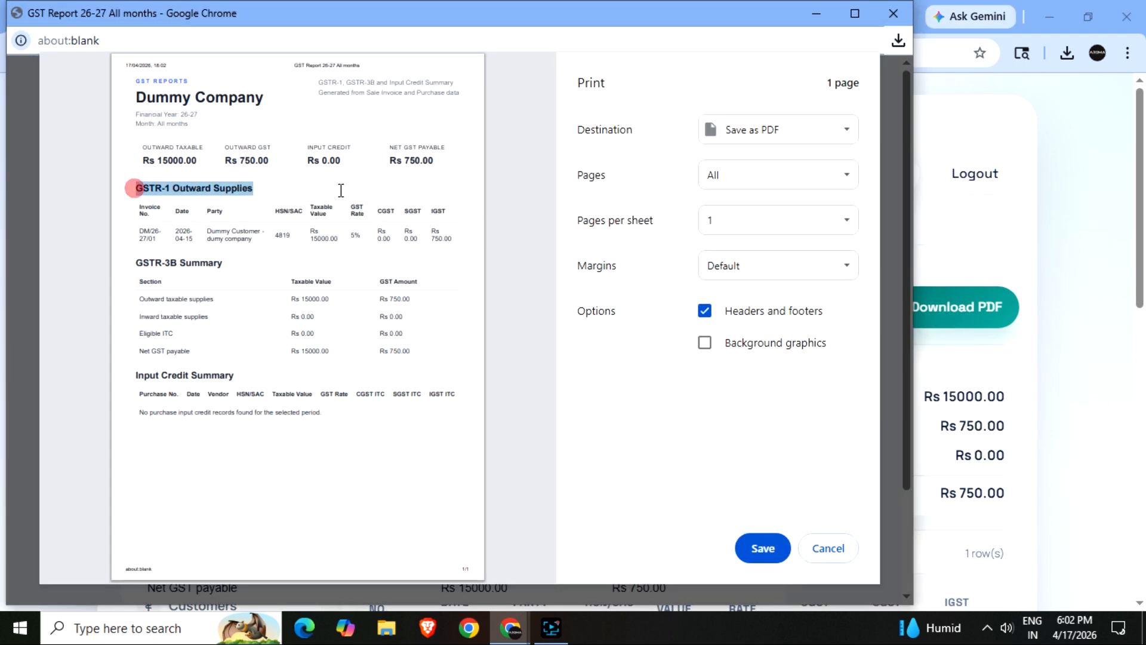
{"action": "left_click_drag", "start_coordinate": [138, 265], "coordinate": [303, 275]}
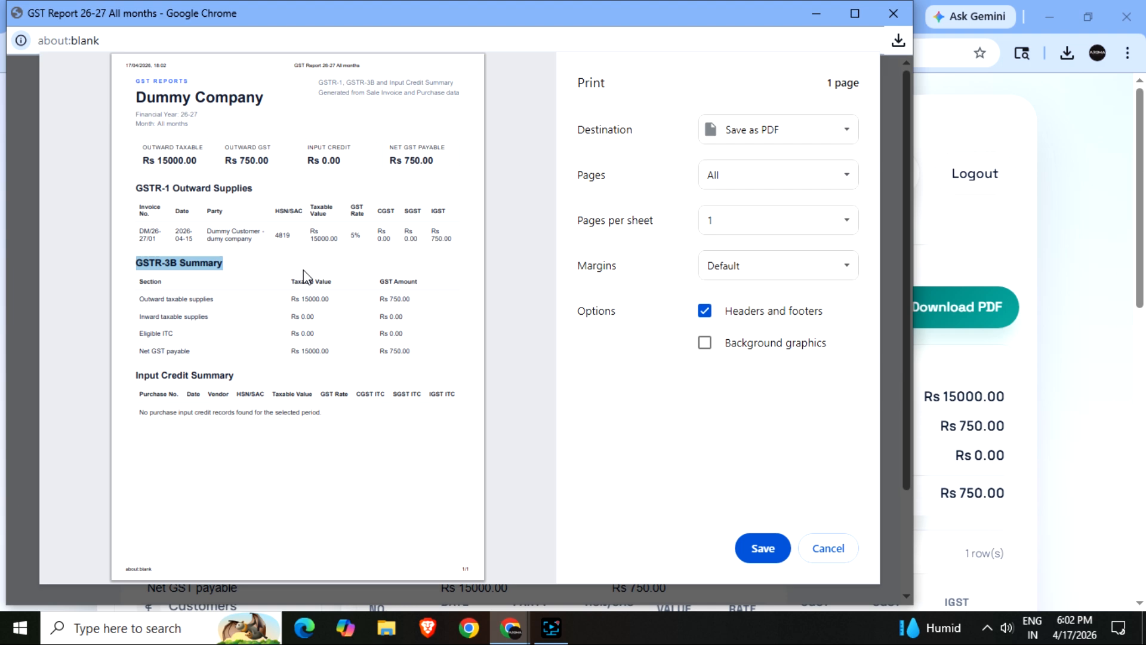
{"action": "left_click", "coordinate": [823, 556]}
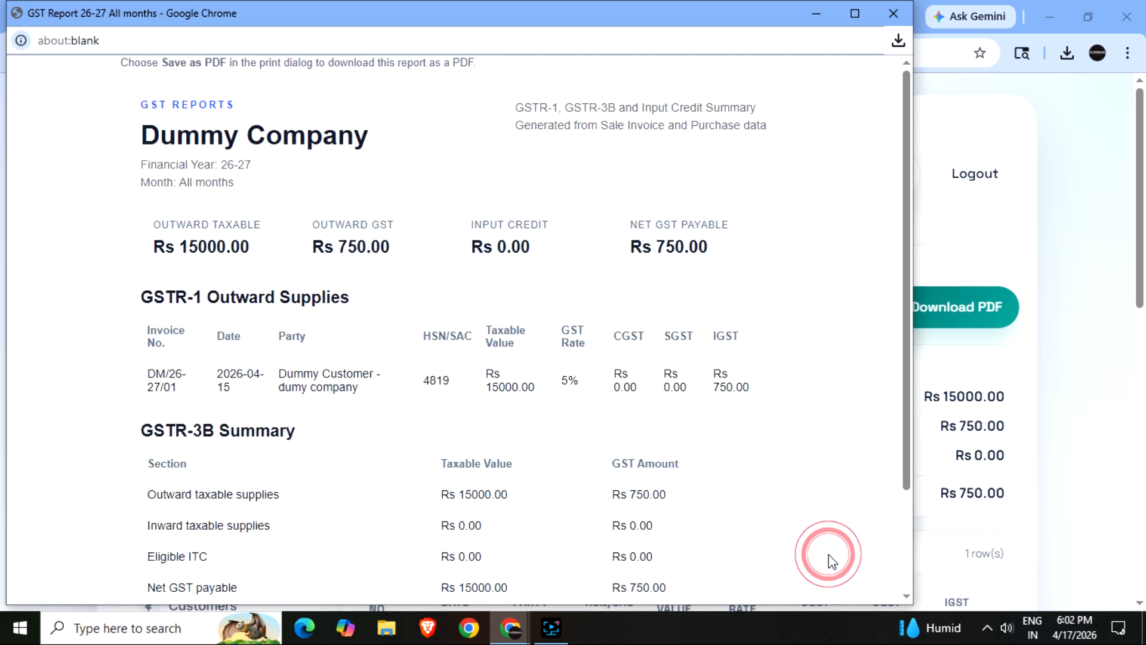
{"action": "left_click", "coordinate": [893, 13]}
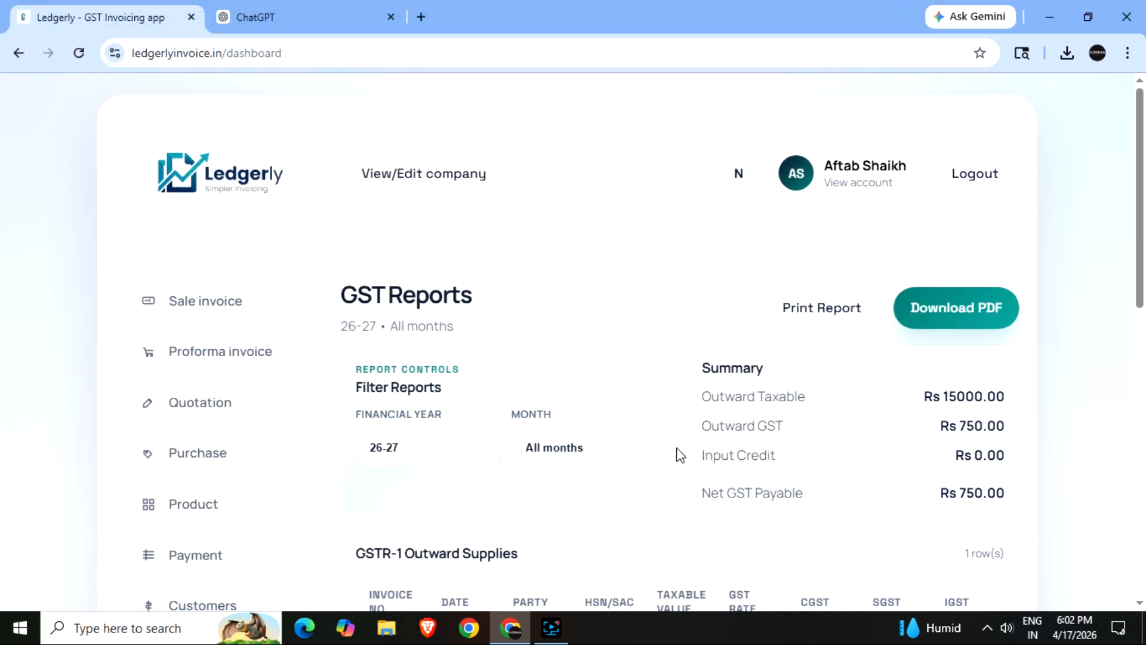
{"action": "scroll", "coordinate": [425, 418], "scroll_direction": "down", "scroll_amount": 3}
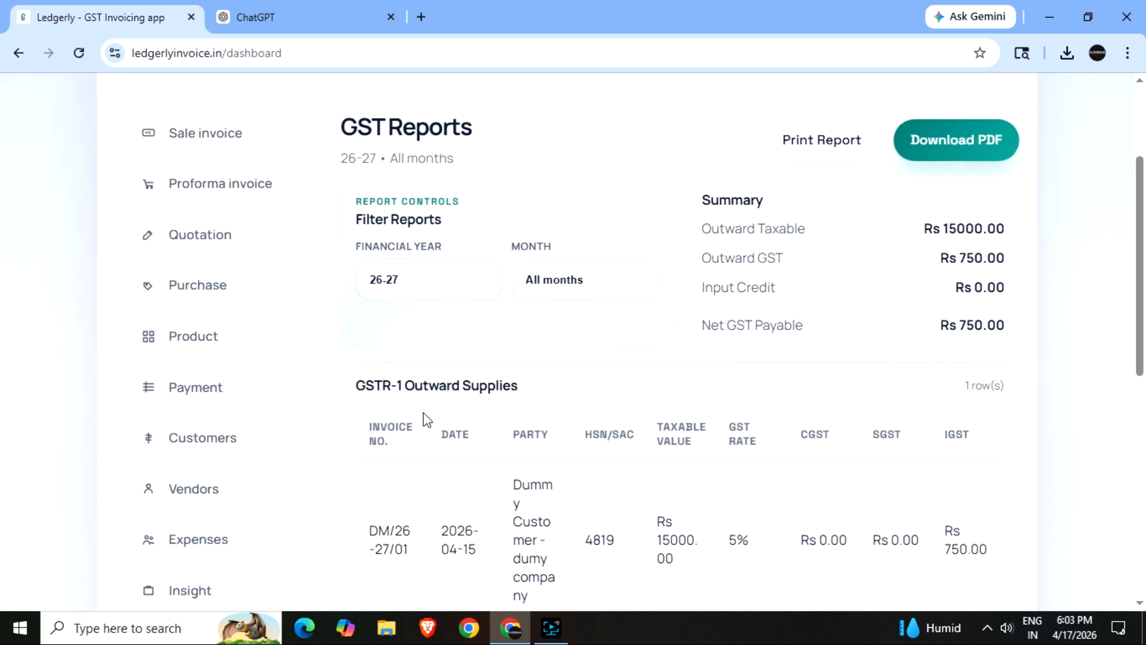
{"action": "scroll", "coordinate": [423, 413], "scroll_direction": "down", "scroll_amount": 2}
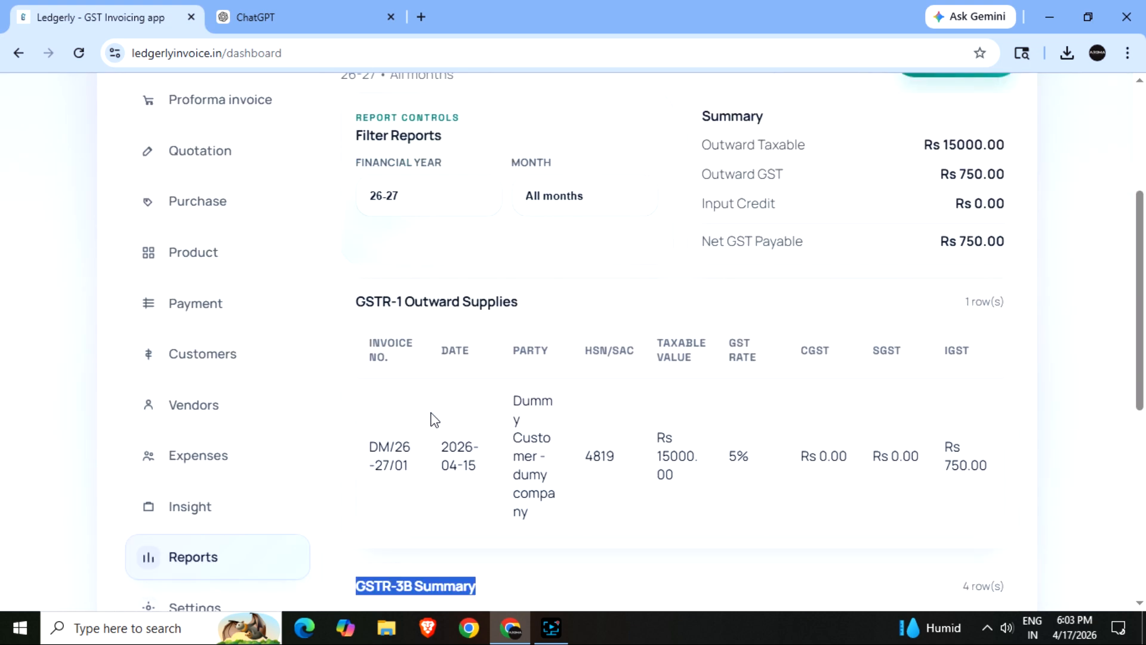
{"action": "scroll", "coordinate": [422, 418], "scroll_direction": "down", "scroll_amount": 3}
{"action": "scroll", "coordinate": [421, 414], "scroll_direction": "up", "scroll_amount": 5}
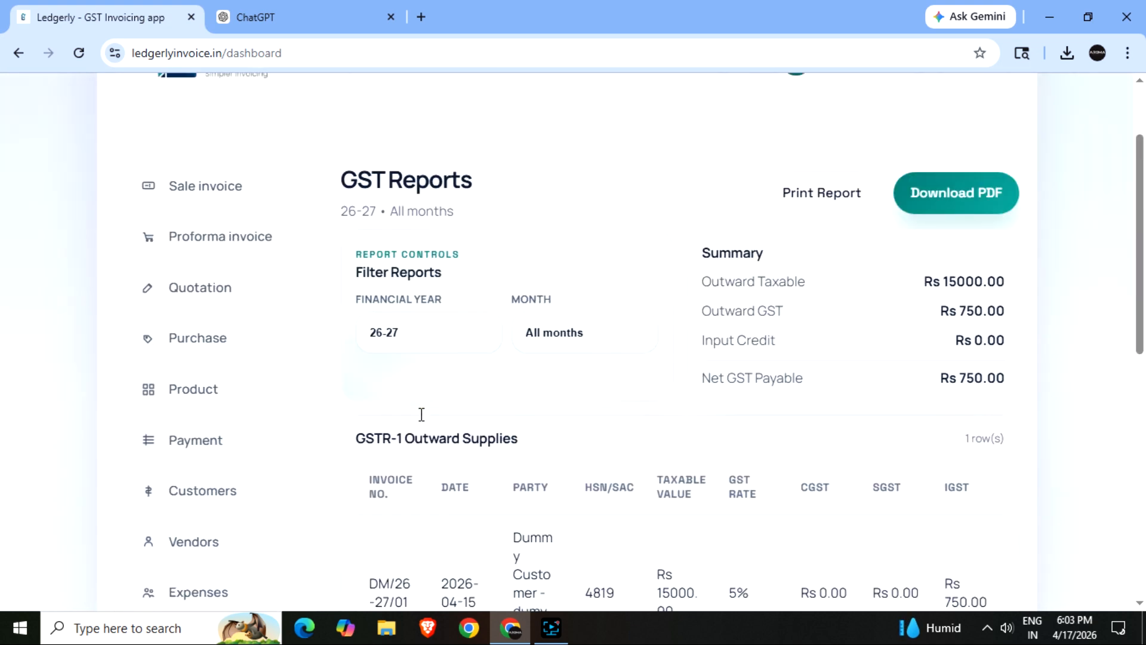
{"action": "scroll", "coordinate": [421, 414], "scroll_direction": "up", "scroll_amount": 2}
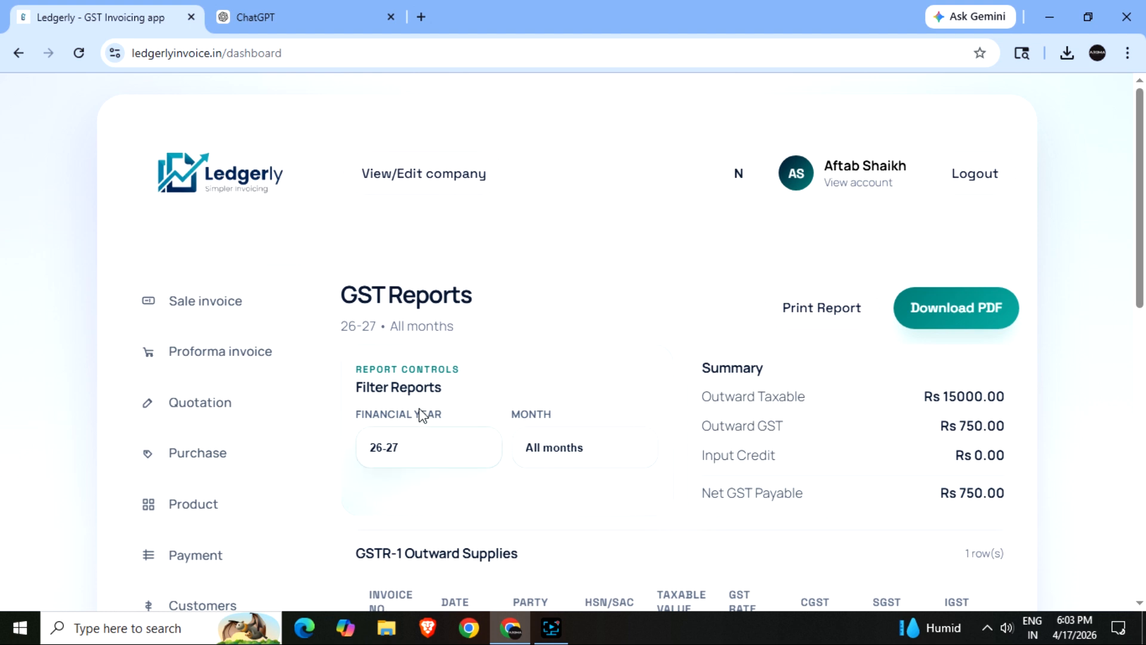
{"action": "left_click", "coordinate": [441, 173]}
{"action": "scroll", "coordinate": [486, 435], "scroll_direction": "down", "scroll_amount": 1}
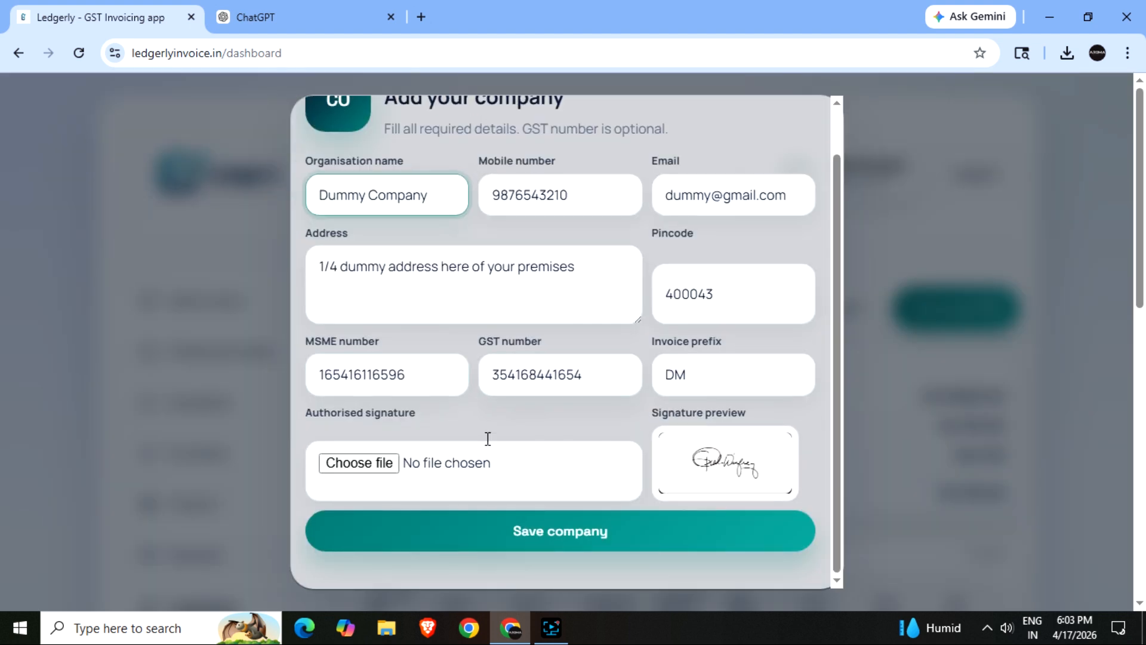
{"action": "scroll", "coordinate": [487, 435], "scroll_direction": "up", "scroll_amount": 1}
{"action": "left_click", "coordinate": [805, 126]}
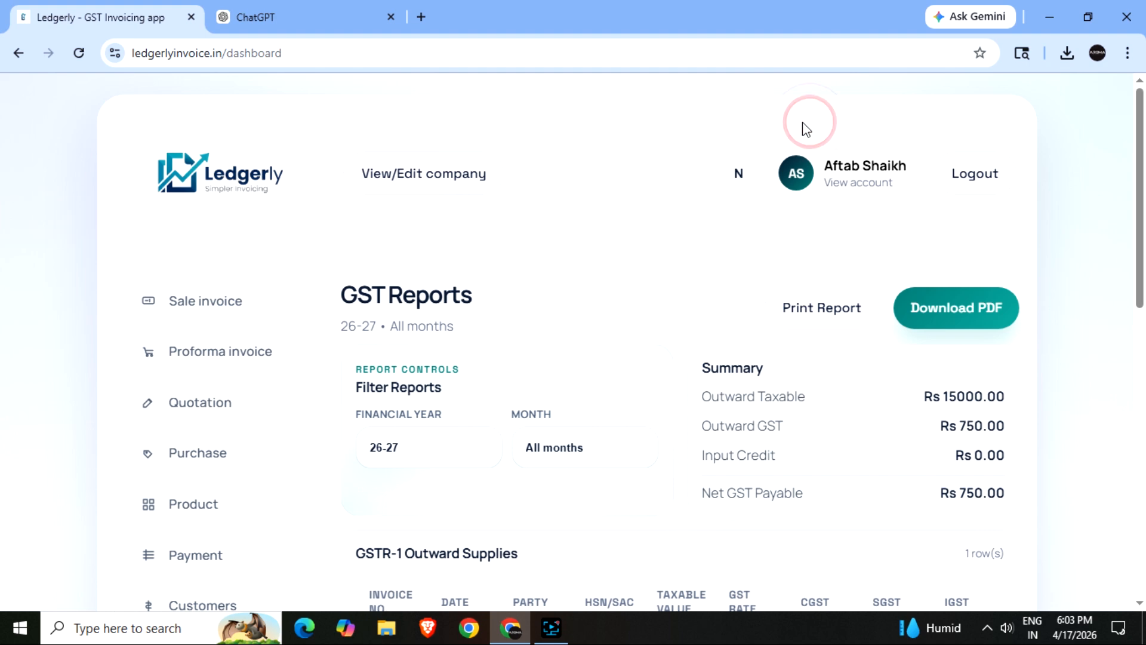
{"action": "scroll", "coordinate": [238, 530], "scroll_direction": "down", "scroll_amount": 3}
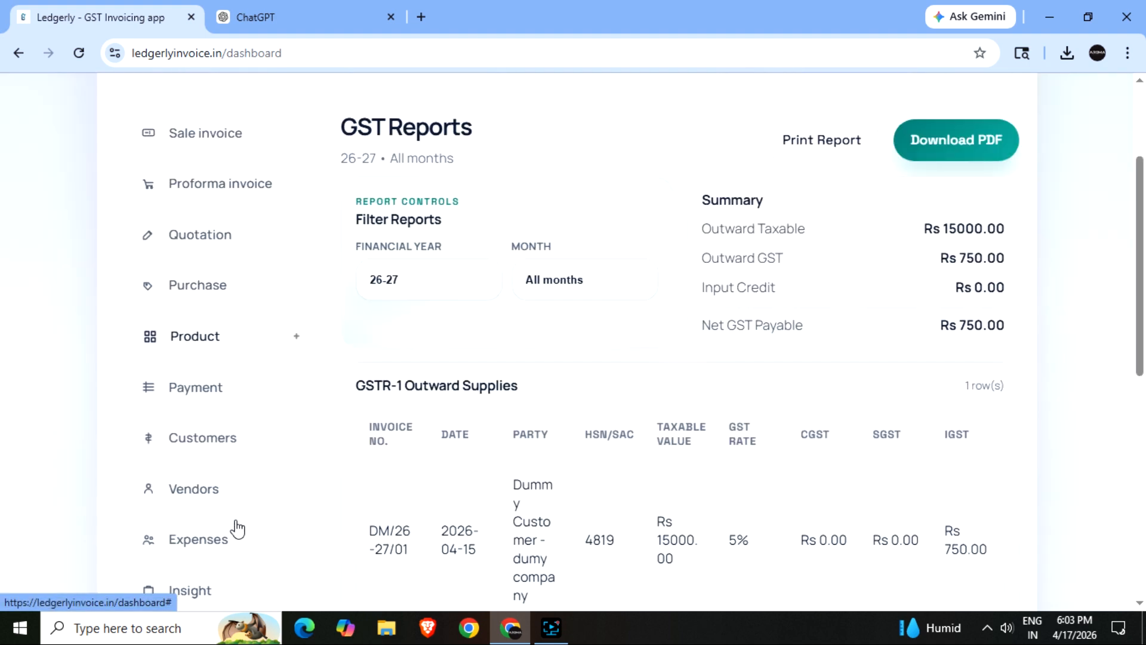
{"action": "scroll", "coordinate": [213, 554], "scroll_direction": "down", "scroll_amount": 4}
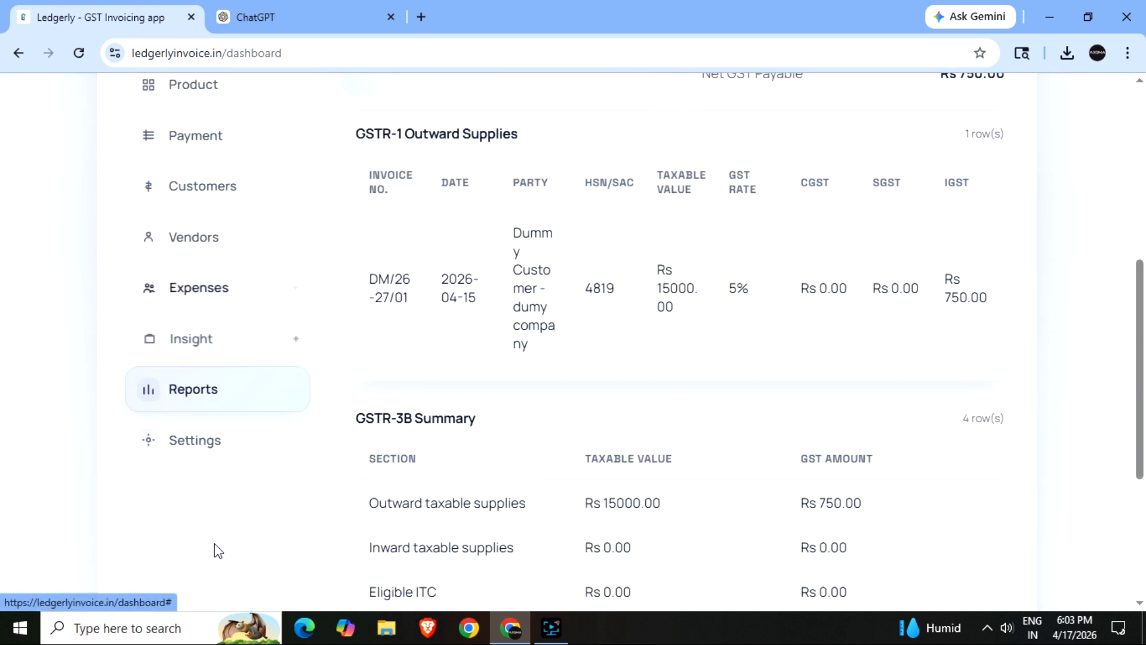
- Upload ledgerly.jpg as the company logo in Company Details and save the details
{"action": "left_click", "coordinate": [199, 453]}
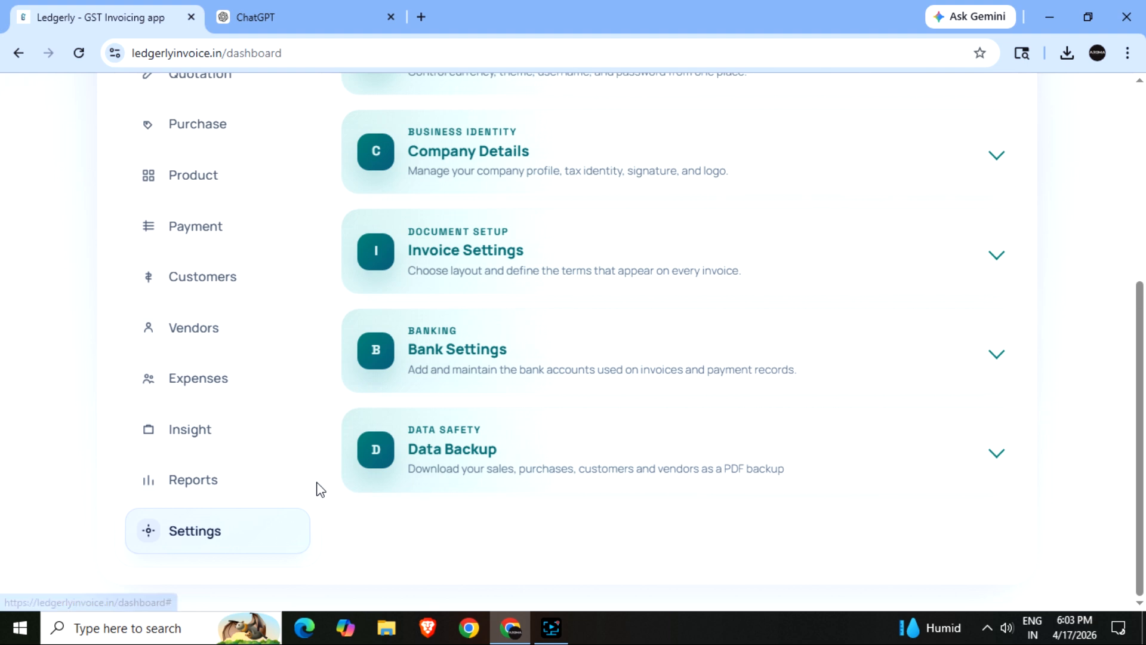
{"action": "left_click", "coordinate": [454, 160]}
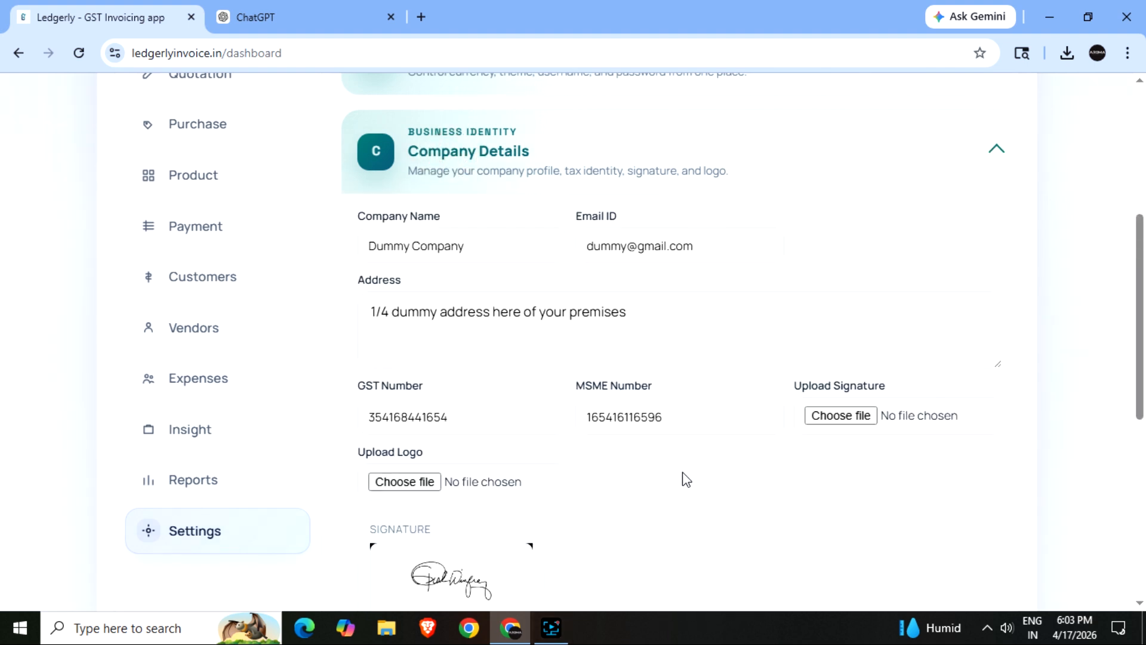
{"action": "scroll", "coordinate": [686, 480], "scroll_direction": "down", "scroll_amount": 2}
{"action": "left_click", "coordinate": [406, 398]}
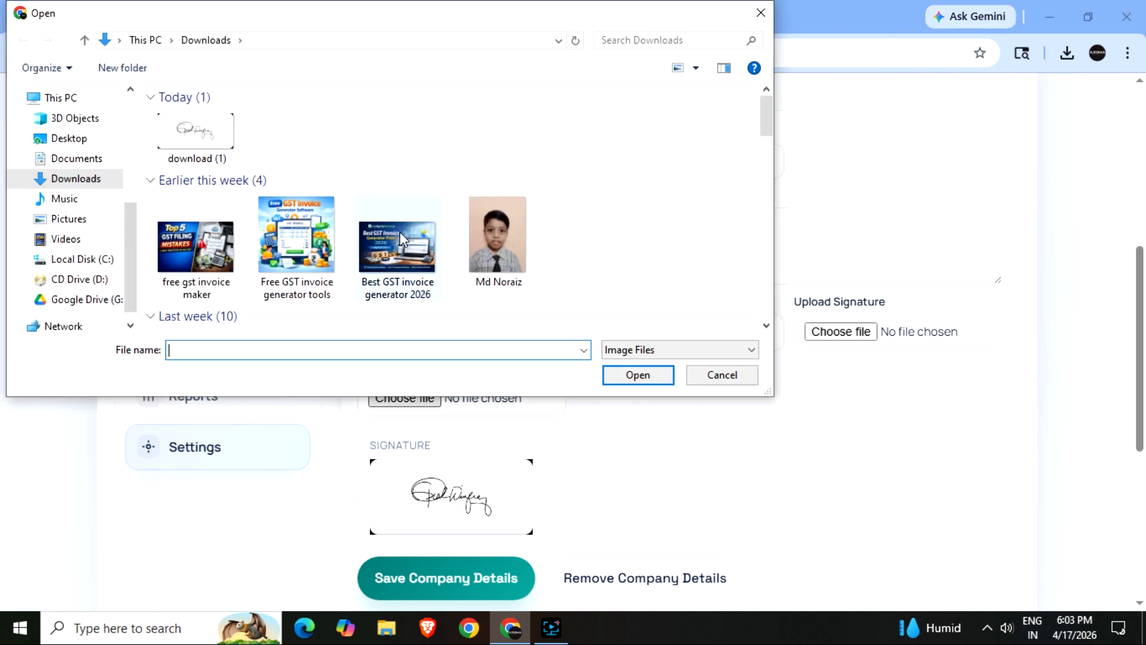
{"action": "scroll", "coordinate": [370, 263], "scroll_direction": "down", "scroll_amount": 3}
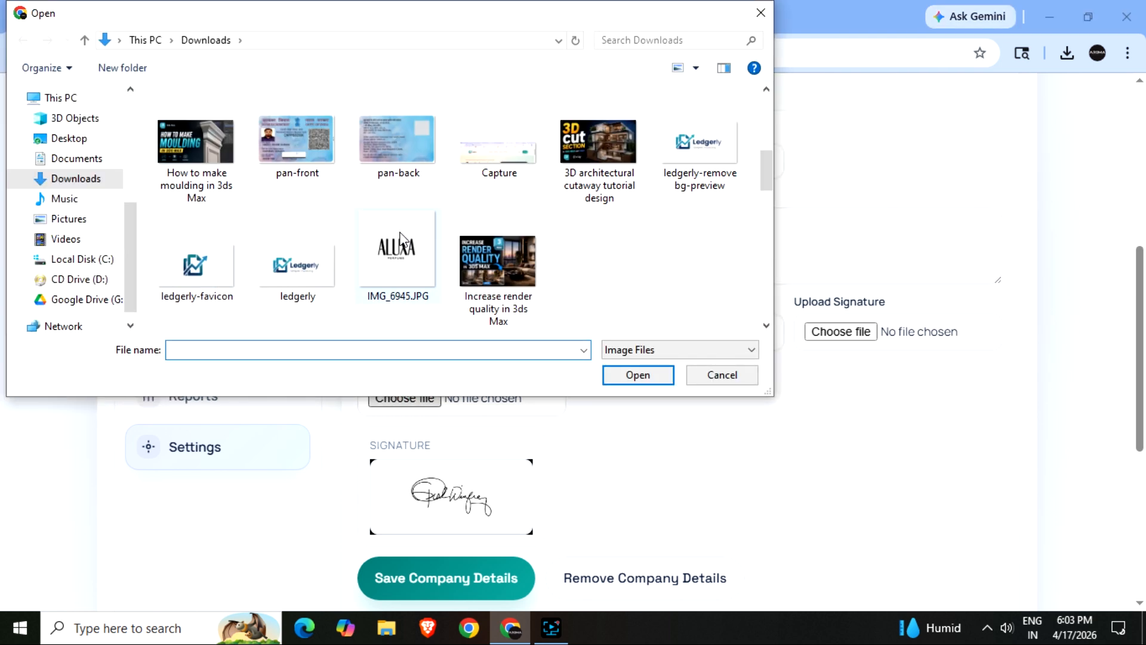
{"action": "left_click", "coordinate": [320, 275]}
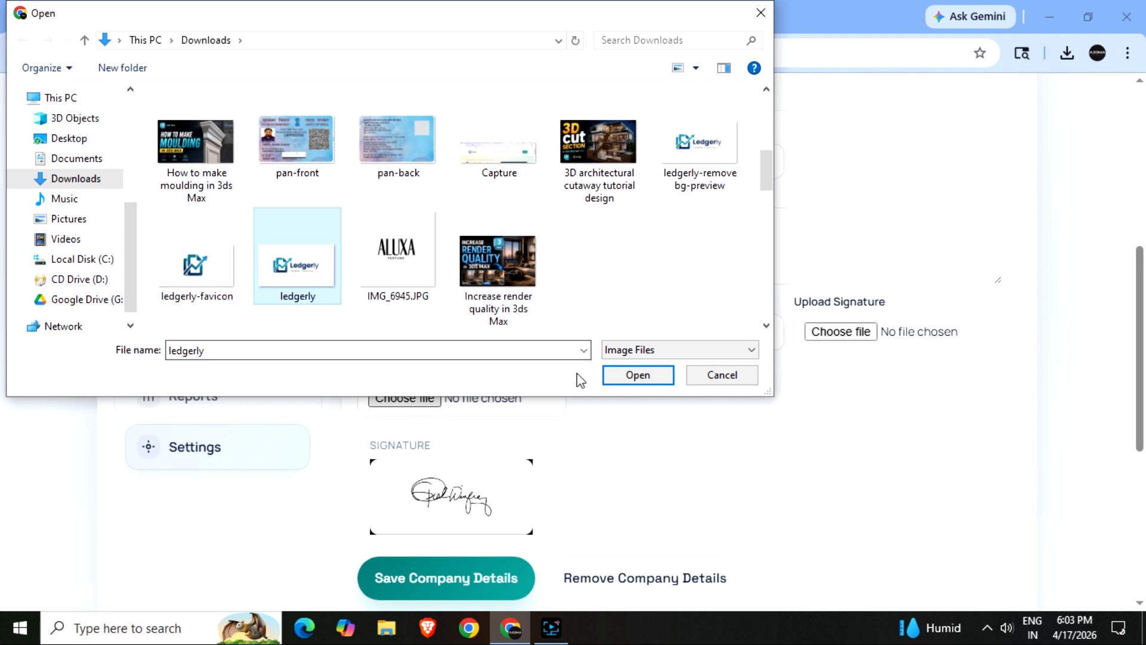
{"action": "left_click", "coordinate": [634, 376]}
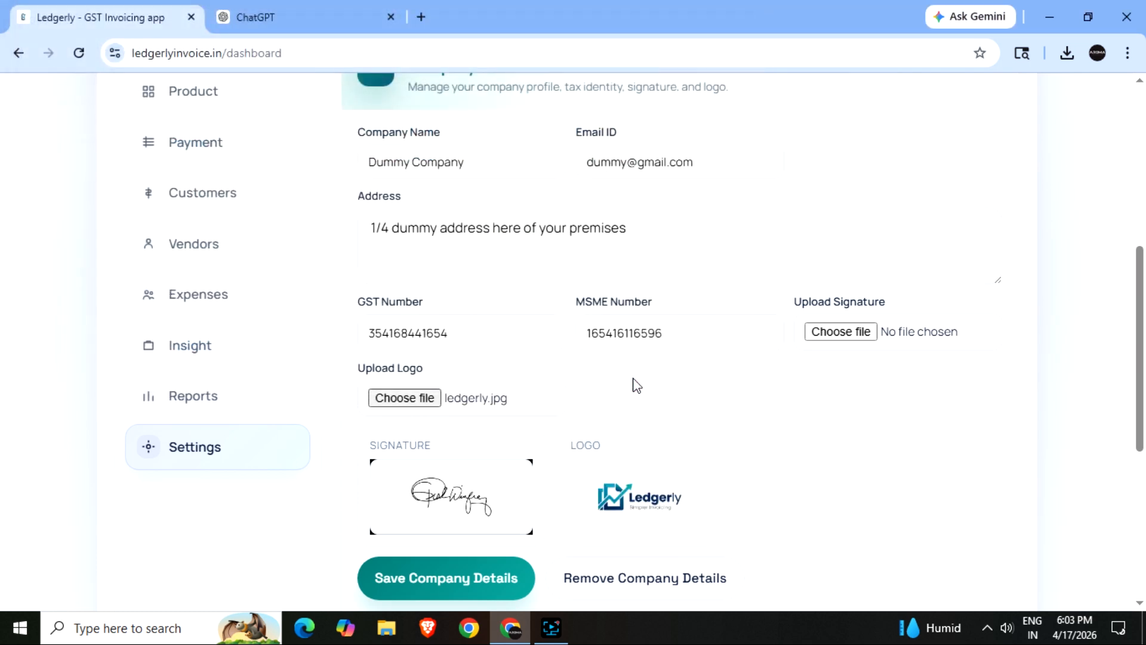
{"action": "left_click", "coordinate": [449, 582]}
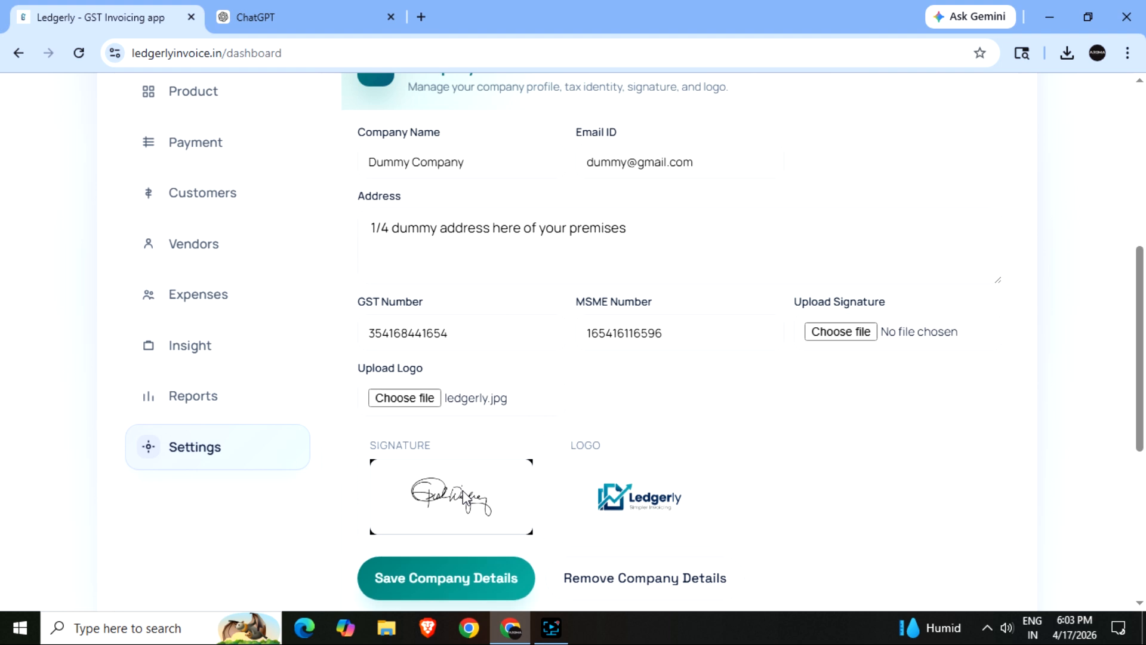
{"action": "scroll", "coordinate": [463, 489], "scroll_direction": "up", "scroll_amount": 3}
{"action": "scroll", "coordinate": [206, 127], "scroll_direction": "up", "scroll_amount": 2}
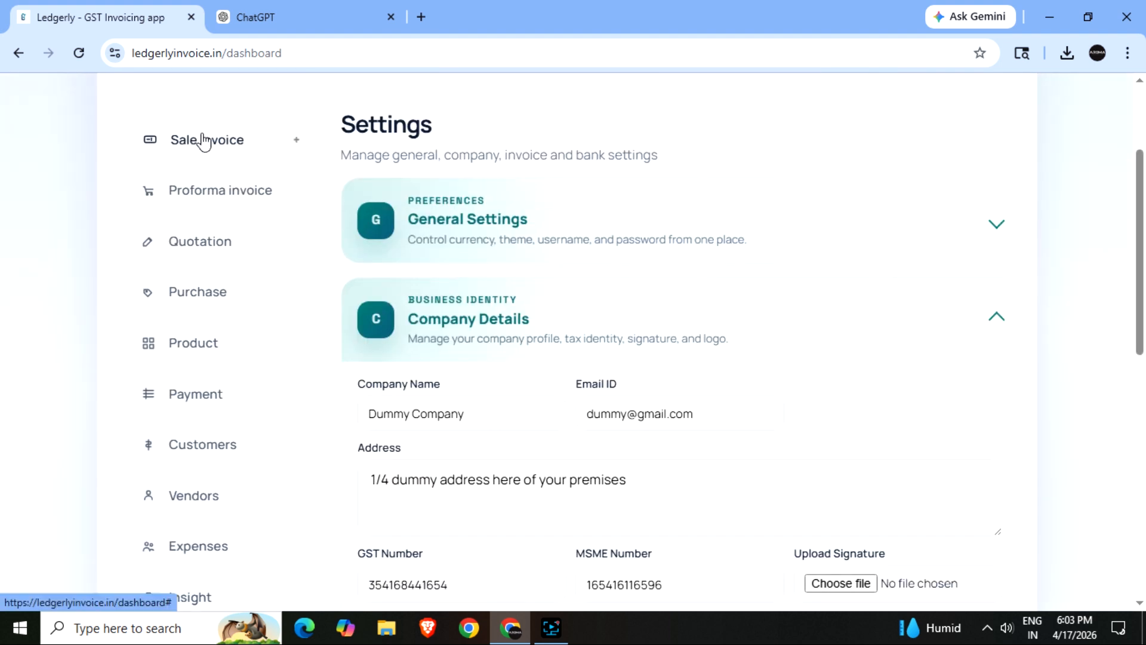
- Download invoice DM/26-27/01 to preview it with the new logo, then close the preview
{"action": "left_click", "coordinate": [202, 140]}
{"action": "left_click", "coordinate": [991, 329]}
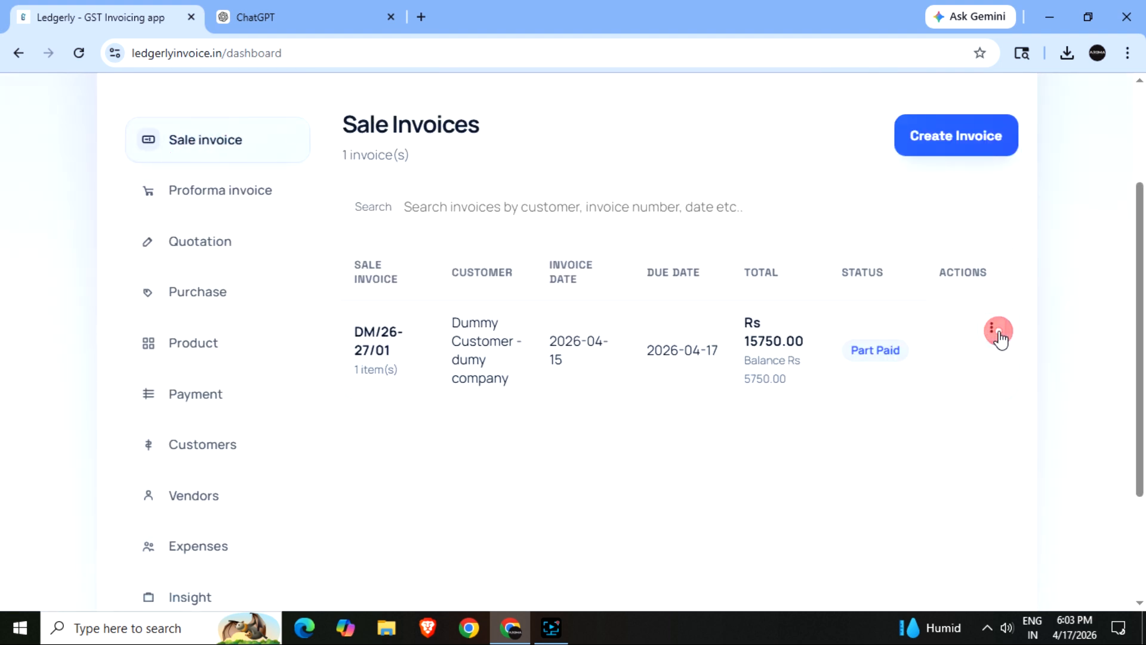
{"action": "left_click", "coordinate": [911, 477]}
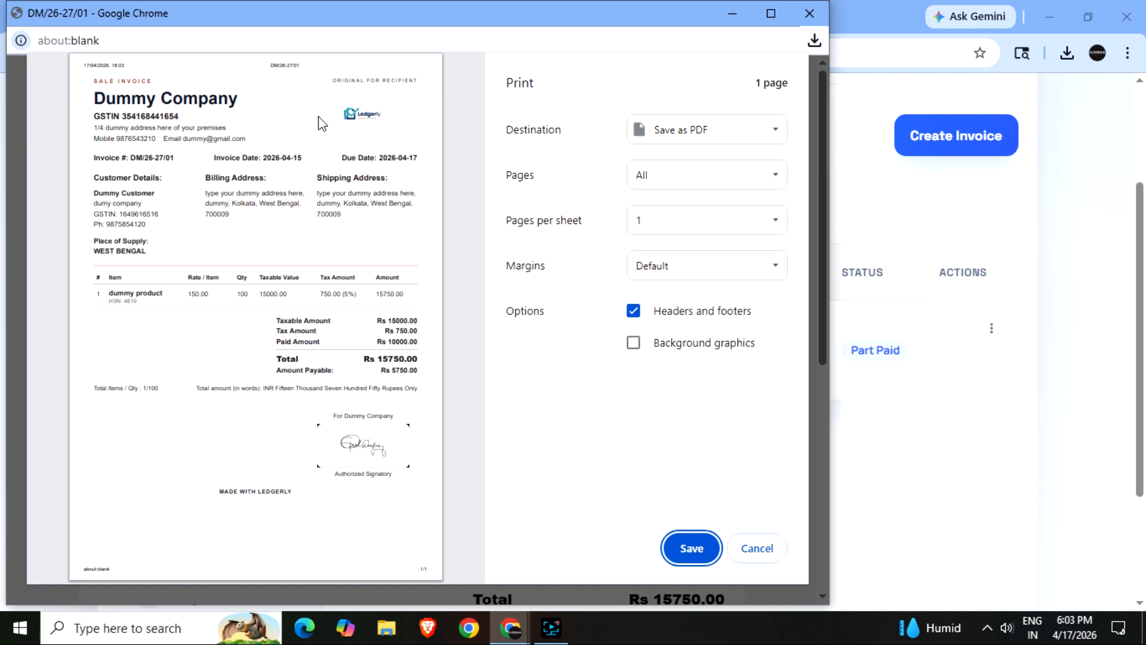
{"action": "left_click", "coordinate": [753, 548]}
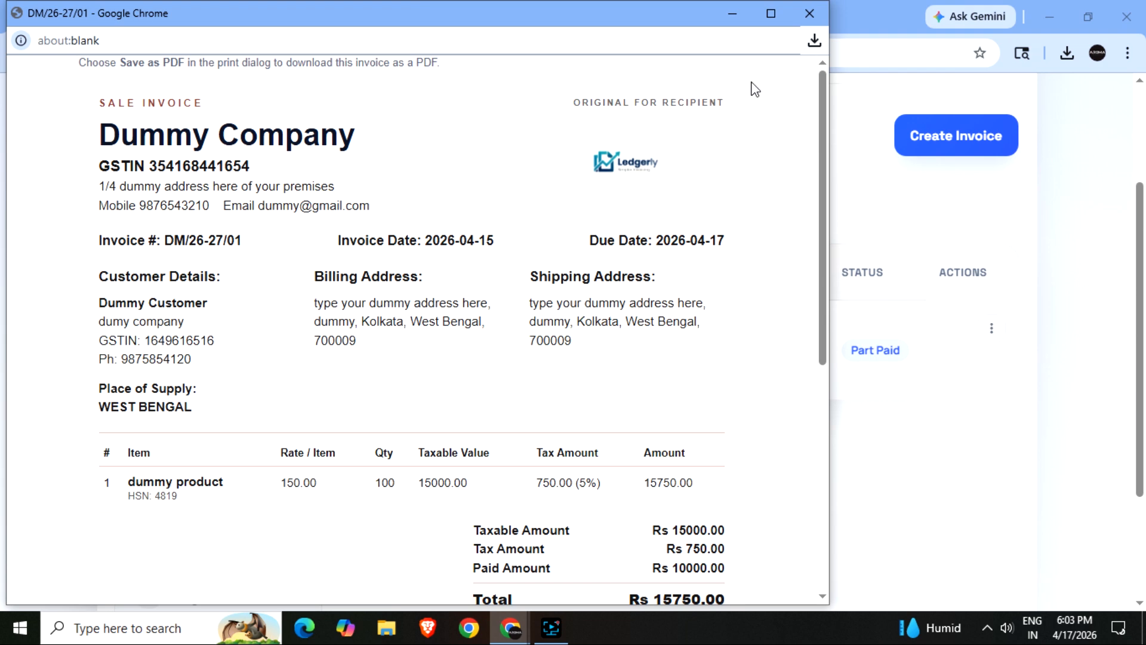
{"action": "left_click", "coordinate": [809, 13]}
- Open the signed-in account's details panel and close it again
{"action": "scroll", "coordinate": [637, 323], "scroll_direction": "up", "scroll_amount": 3}
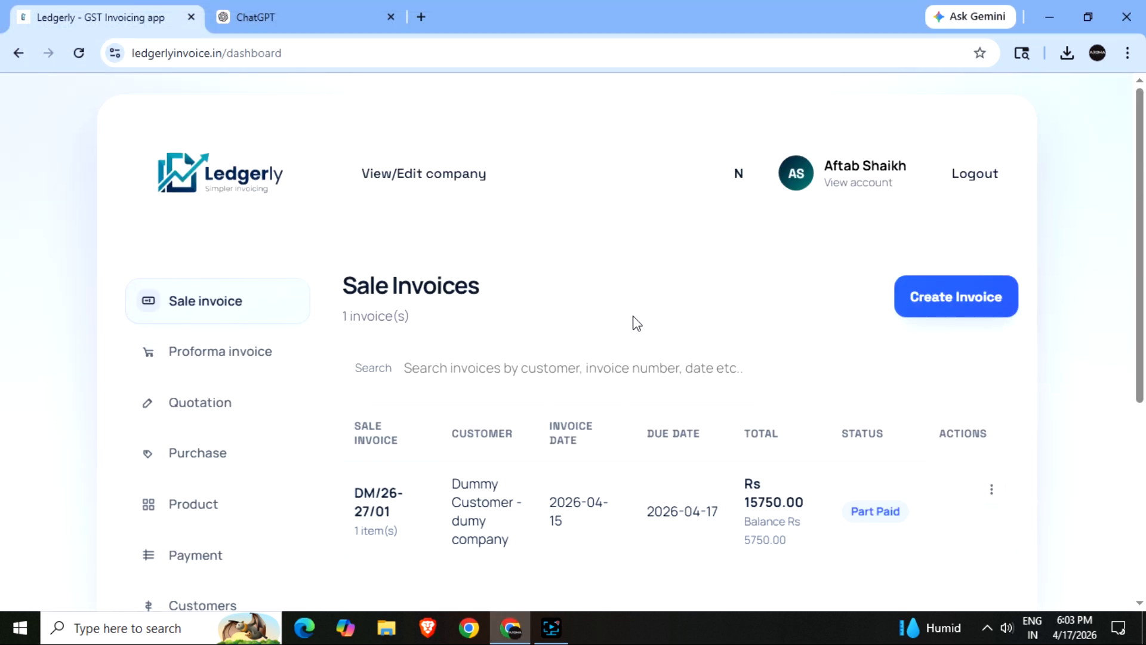
{"action": "left_click", "coordinate": [872, 183]}
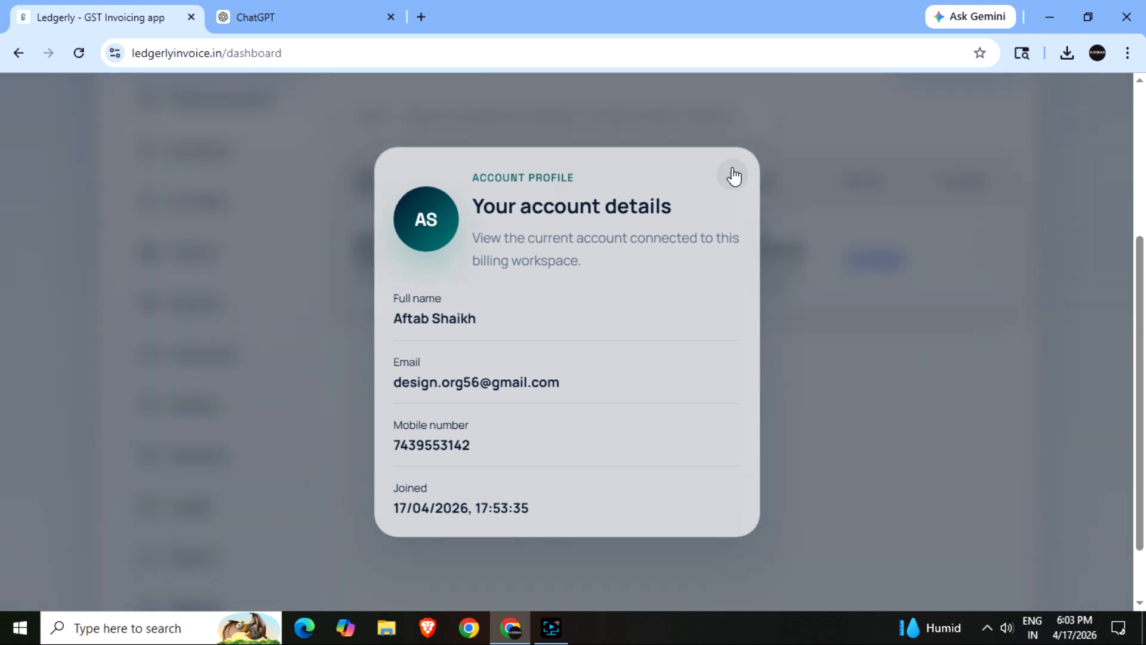
{"action": "left_click", "coordinate": [732, 175]}
{"action": "scroll", "coordinate": [949, 345], "scroll_direction": "up", "scroll_amount": 5}
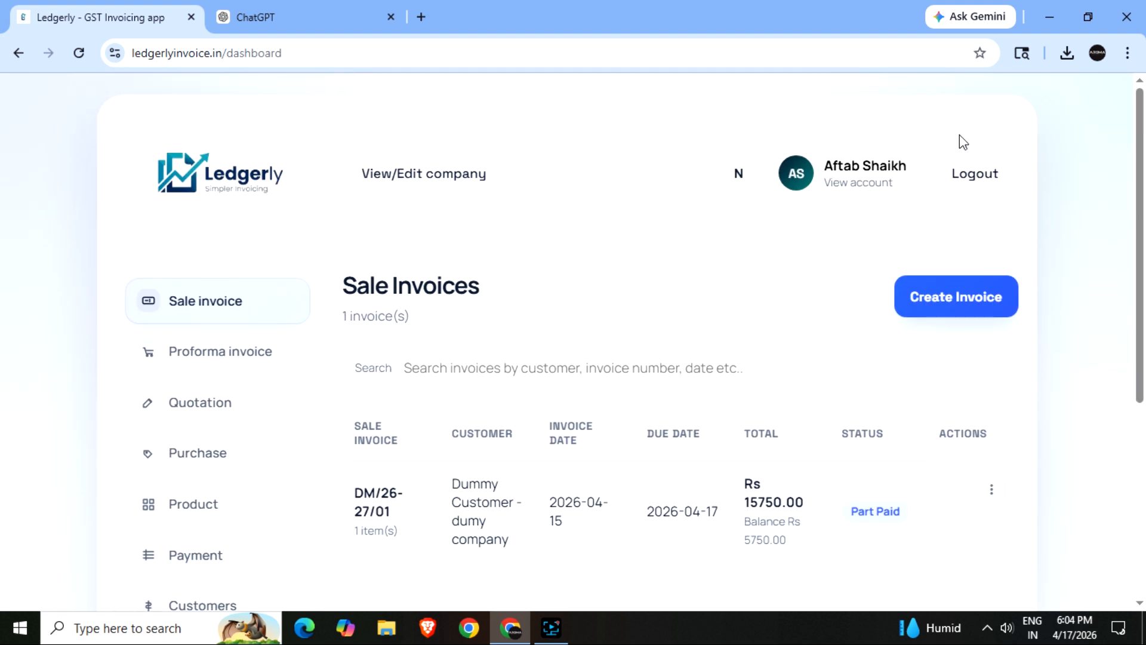